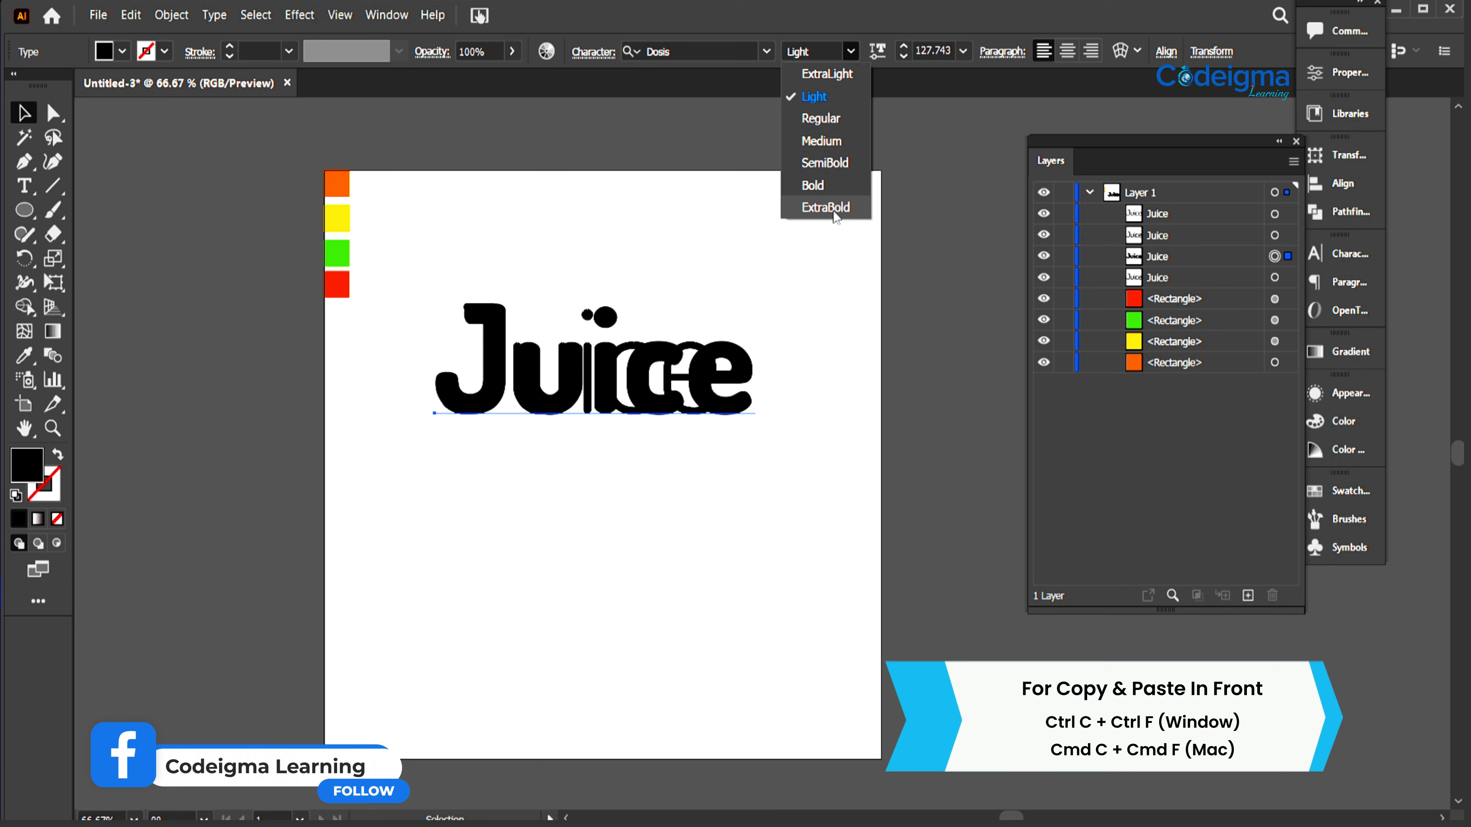
Step: Set one Juice text copy to ExtraBold and replace the two surplus Light copies with duplicates of the ExtraBold and Light texts
{"action": "left_click", "coordinate": [834, 214]}
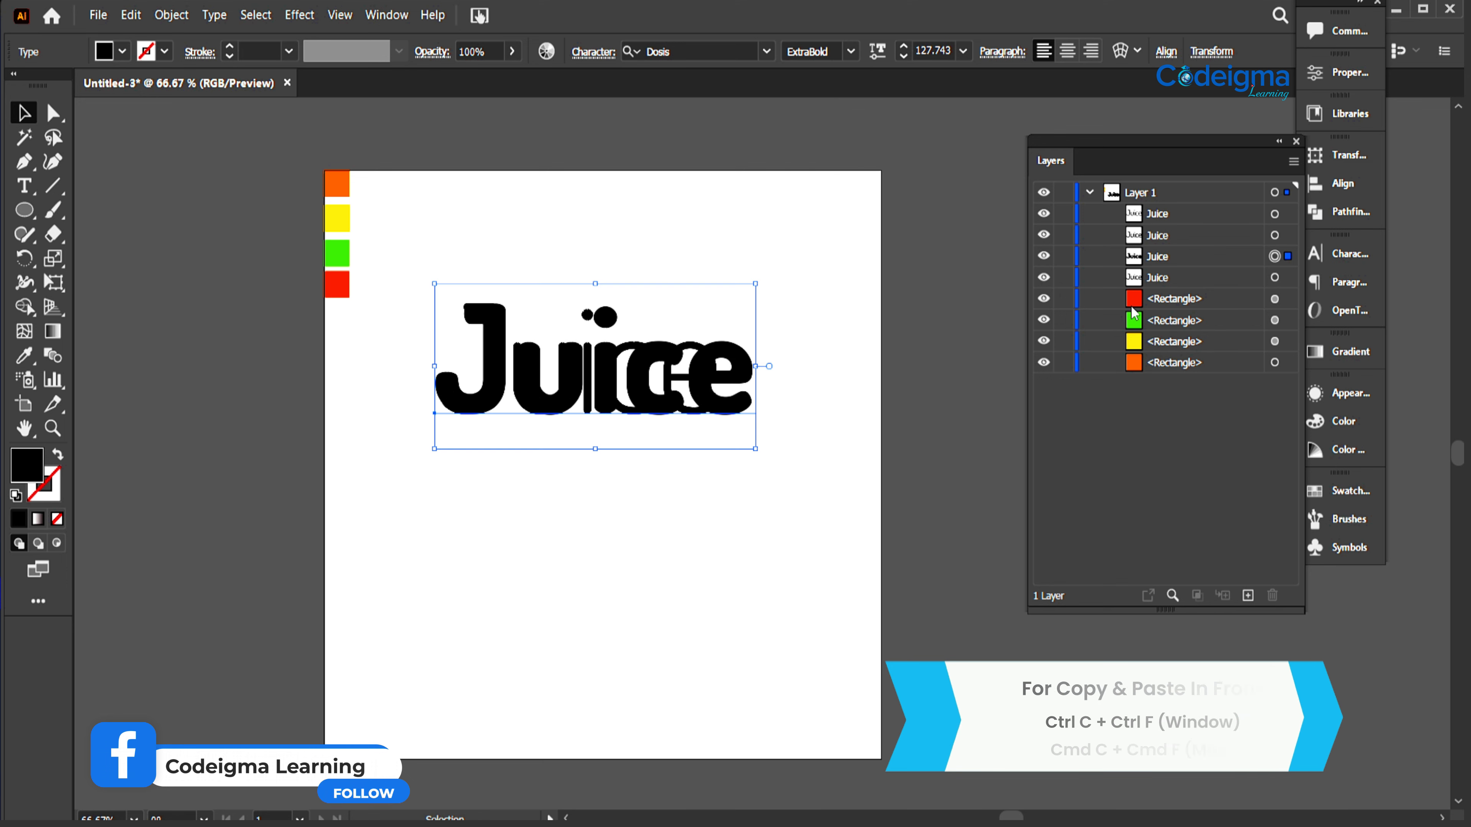
{"action": "left_click", "coordinate": [1273, 236]}
{"action": "left_click", "coordinate": [1274, 216], "text": "shift"}
{"action": "key", "text": "Delete"}
{"action": "left_click", "coordinate": [1275, 216]}
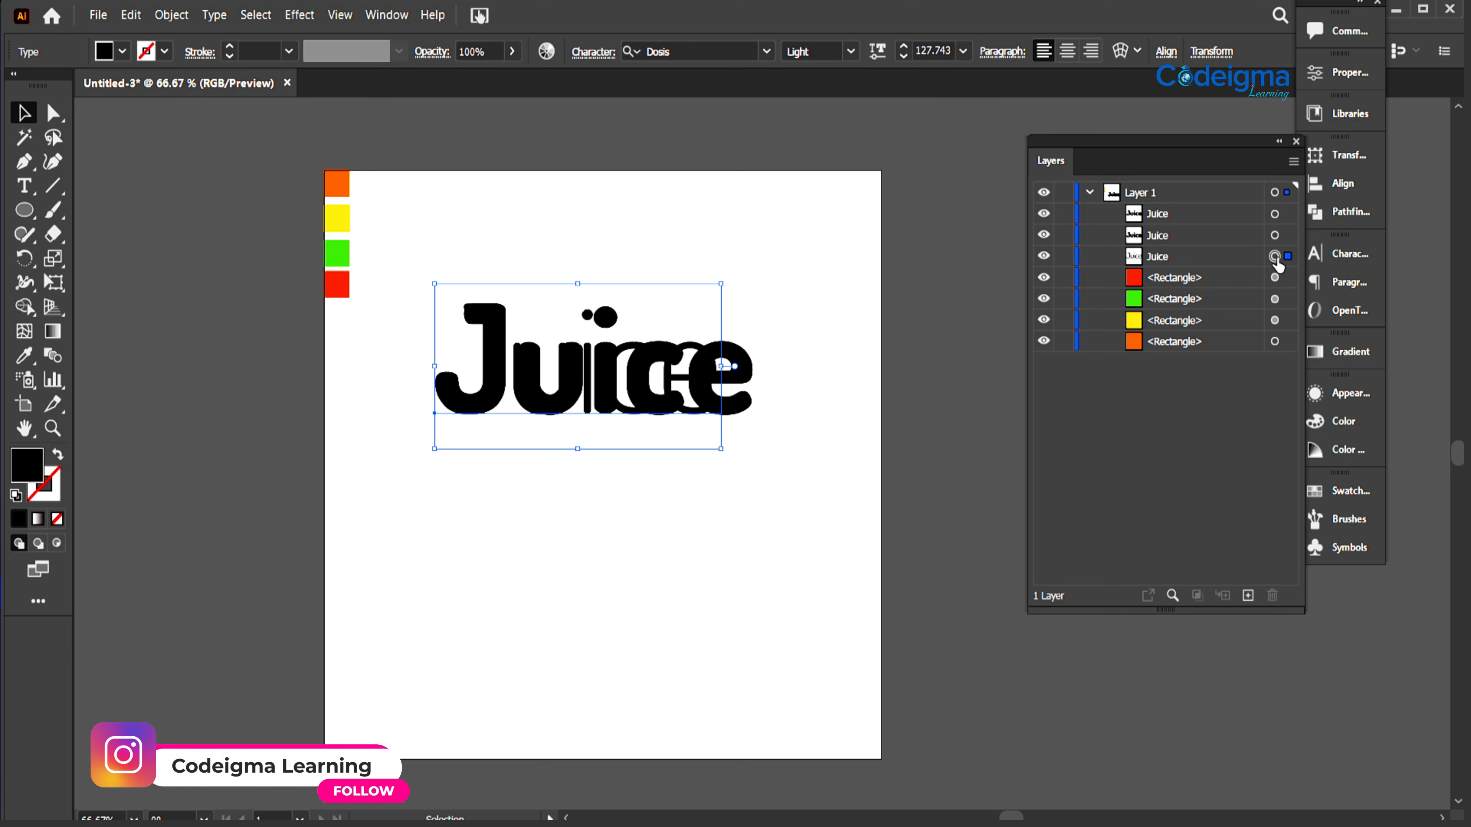
{"action": "left_click", "coordinate": [1236, 236]}
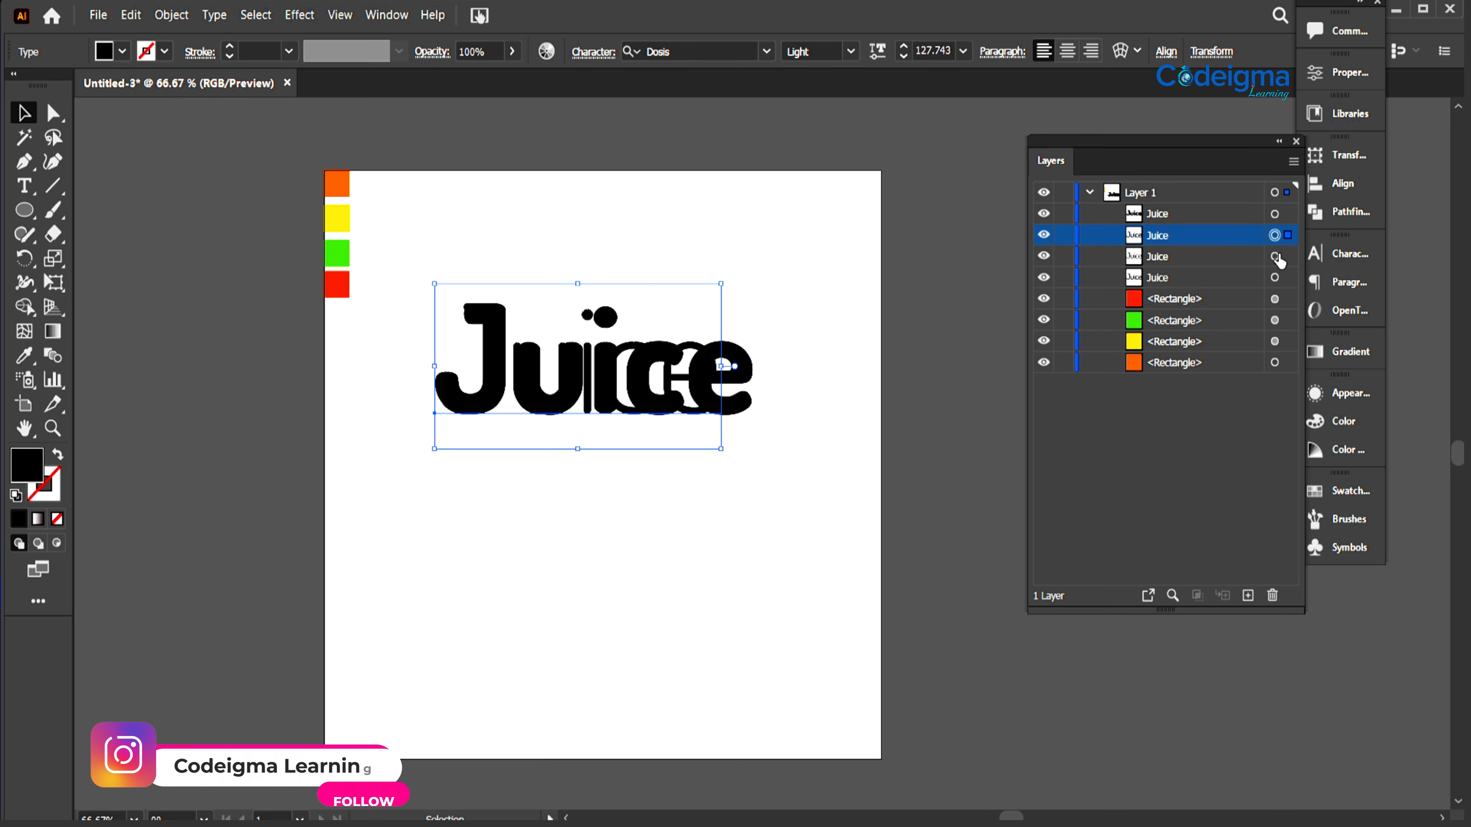
{"action": "left_click", "coordinate": [1013, 401]}
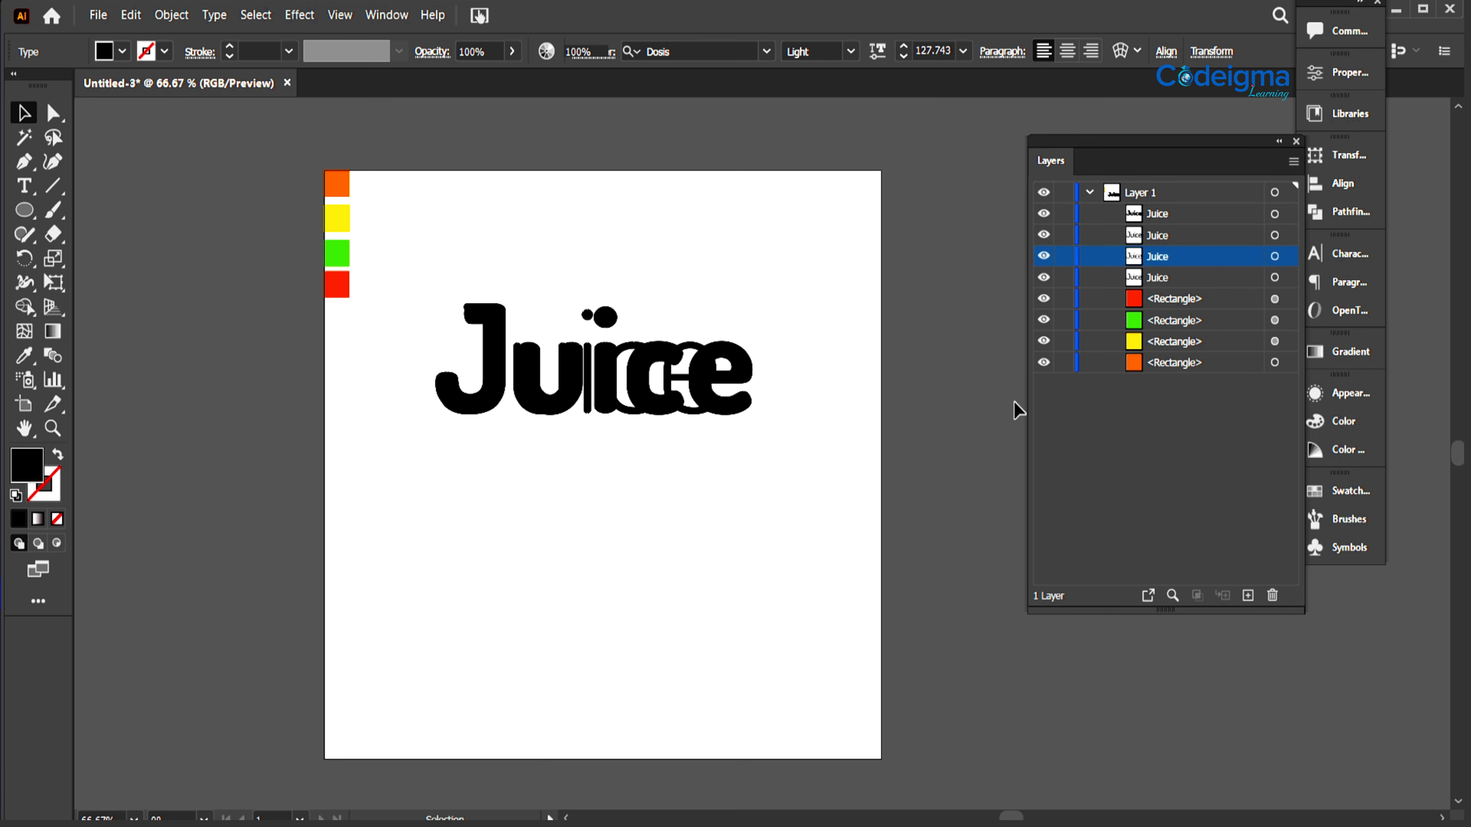
Step: Stack a Light copy directly below the uppermost ExtraBold Juice text and hide every text copy except that uppermost one
{"action": "left_click", "coordinate": [1275, 235]}
{"action": "left_click", "coordinate": [1043, 234]}
{"action": "left_click", "coordinate": [1043, 234]}
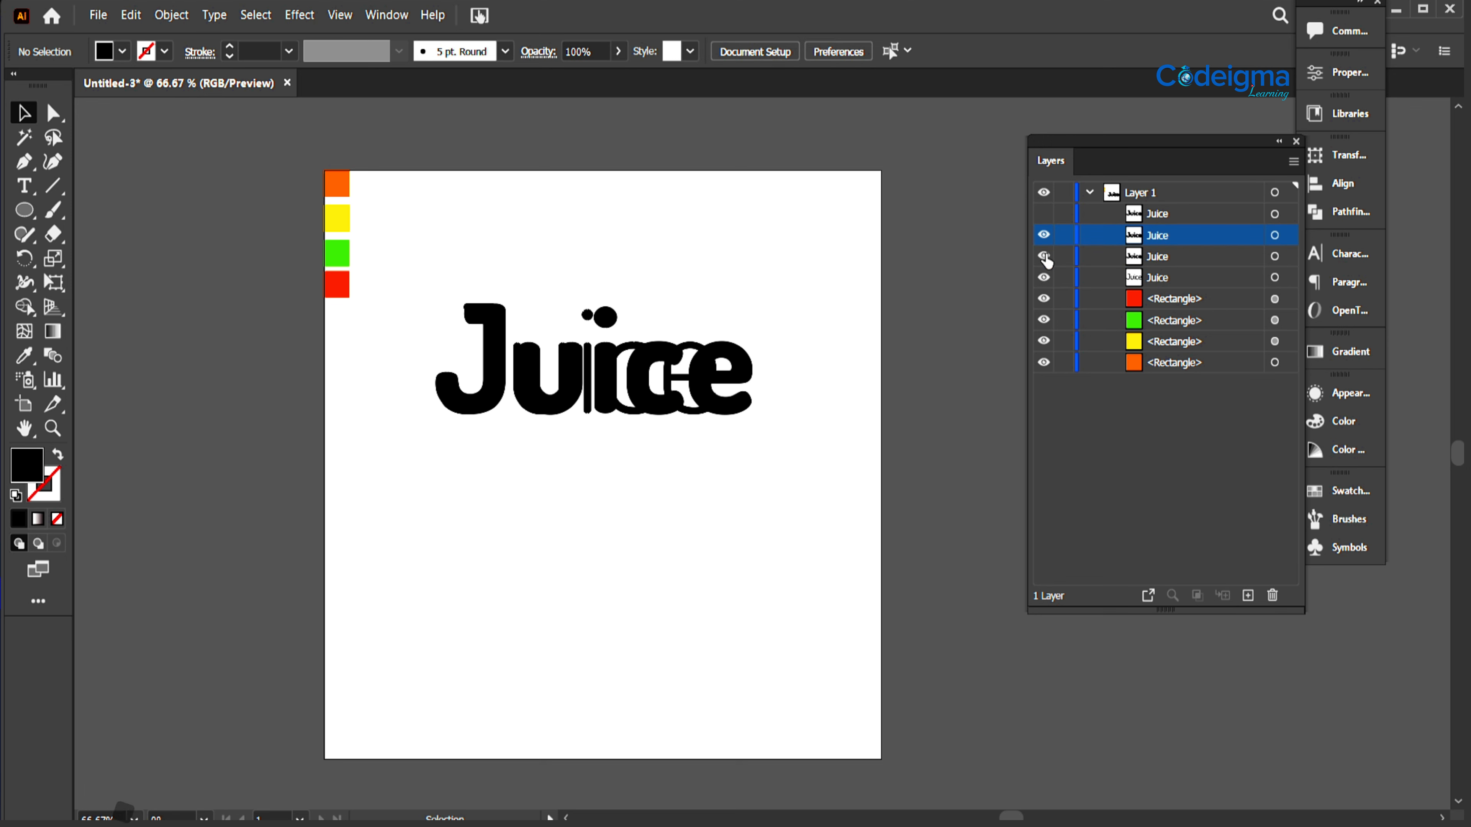
{"action": "left_click", "coordinate": [1043, 234]}
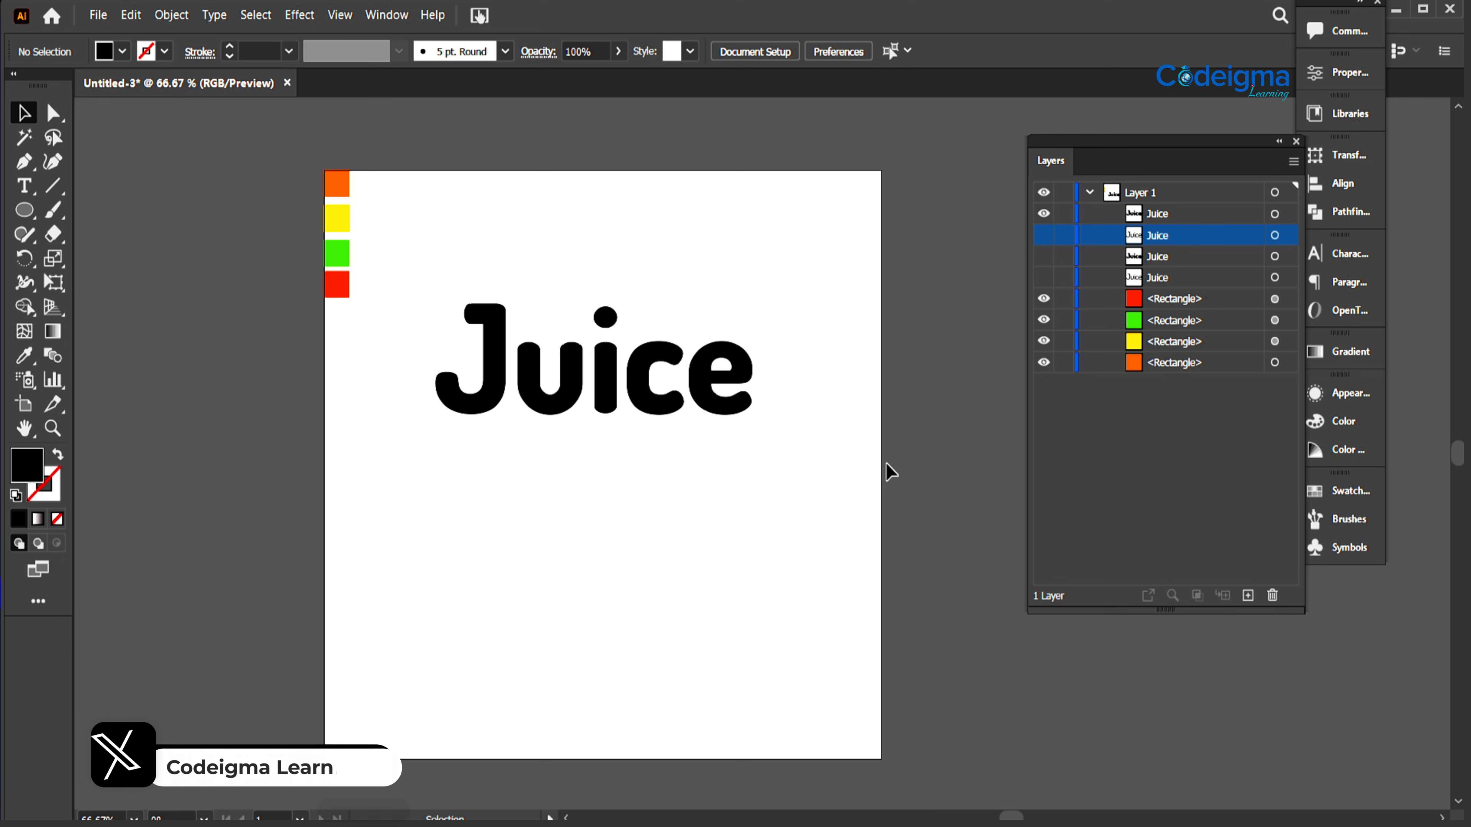
Step: Show only the Light Juice text below the hidden uppermost copy and convert it to outlines
{"action": "left_click", "coordinate": [1043, 214]}
{"action": "left_click", "coordinate": [1043, 235]}
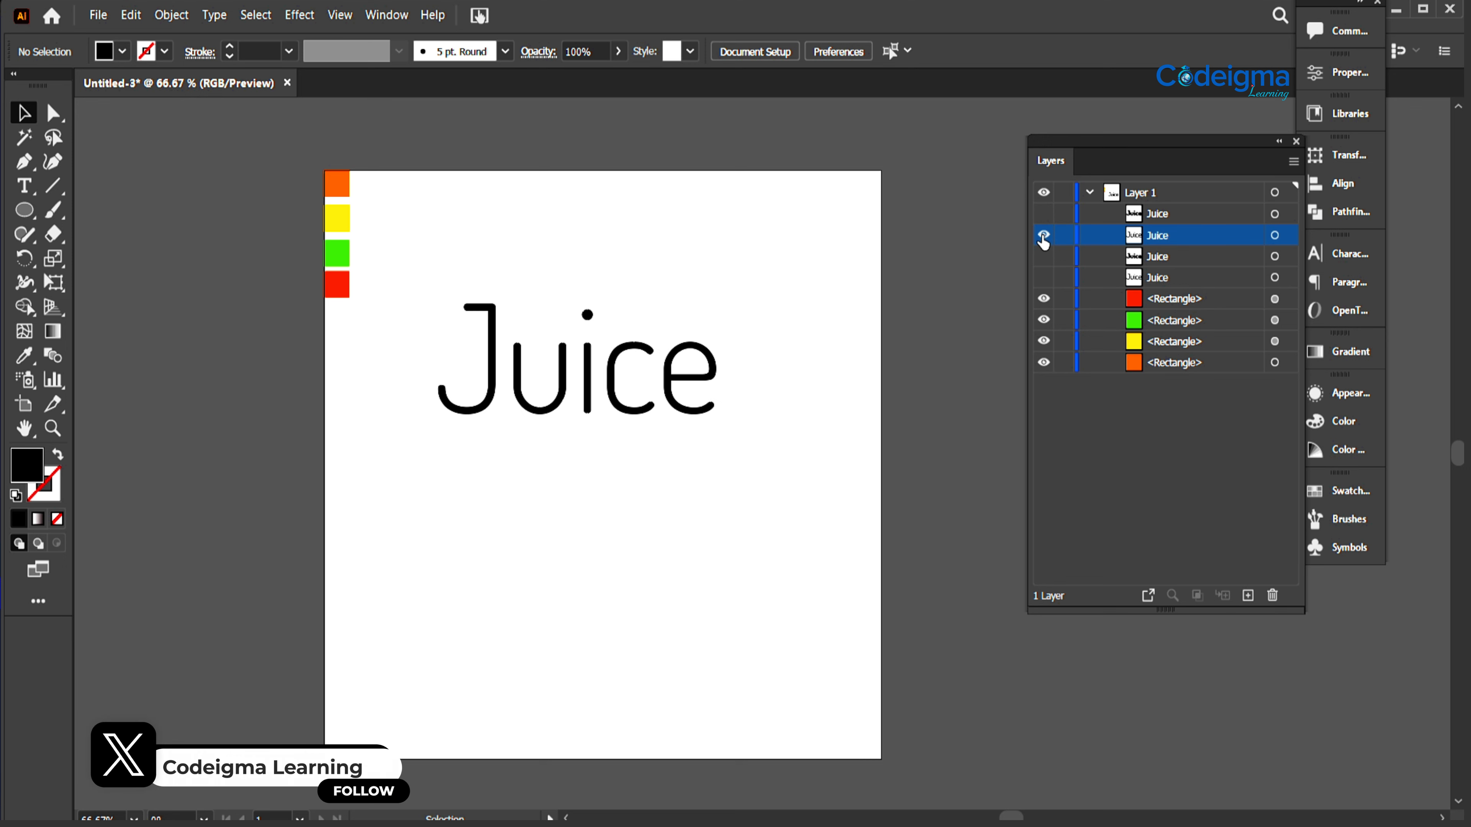
{"action": "left_click", "coordinate": [1274, 236]}
{"action": "right_click", "coordinate": [551, 388]}
{"action": "left_click", "coordinate": [626, 533]}
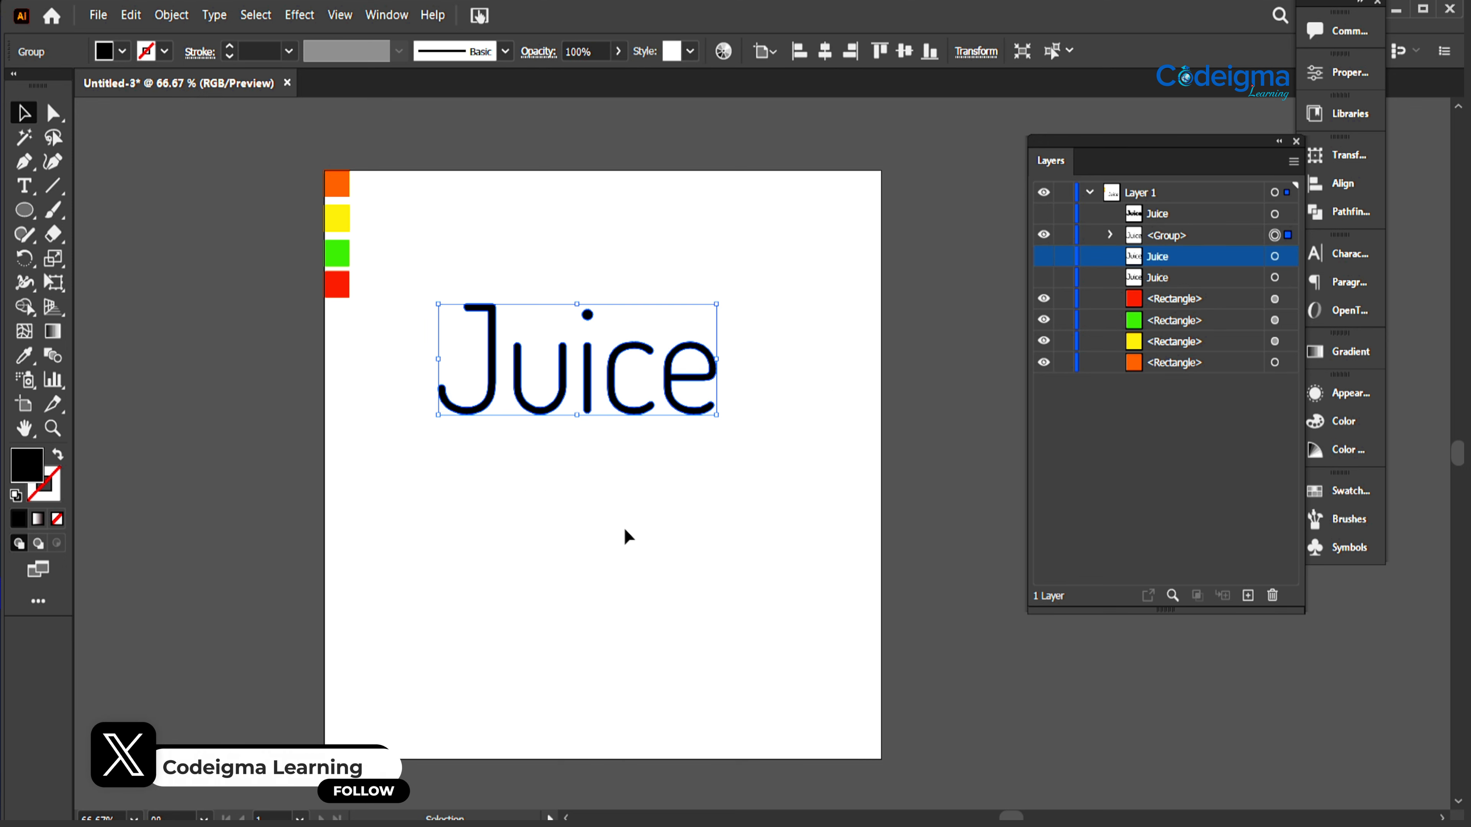
Step: Show the uppermost ExtraBold Juice text again and convert it to outlines
{"action": "left_click", "coordinate": [1043, 214]}
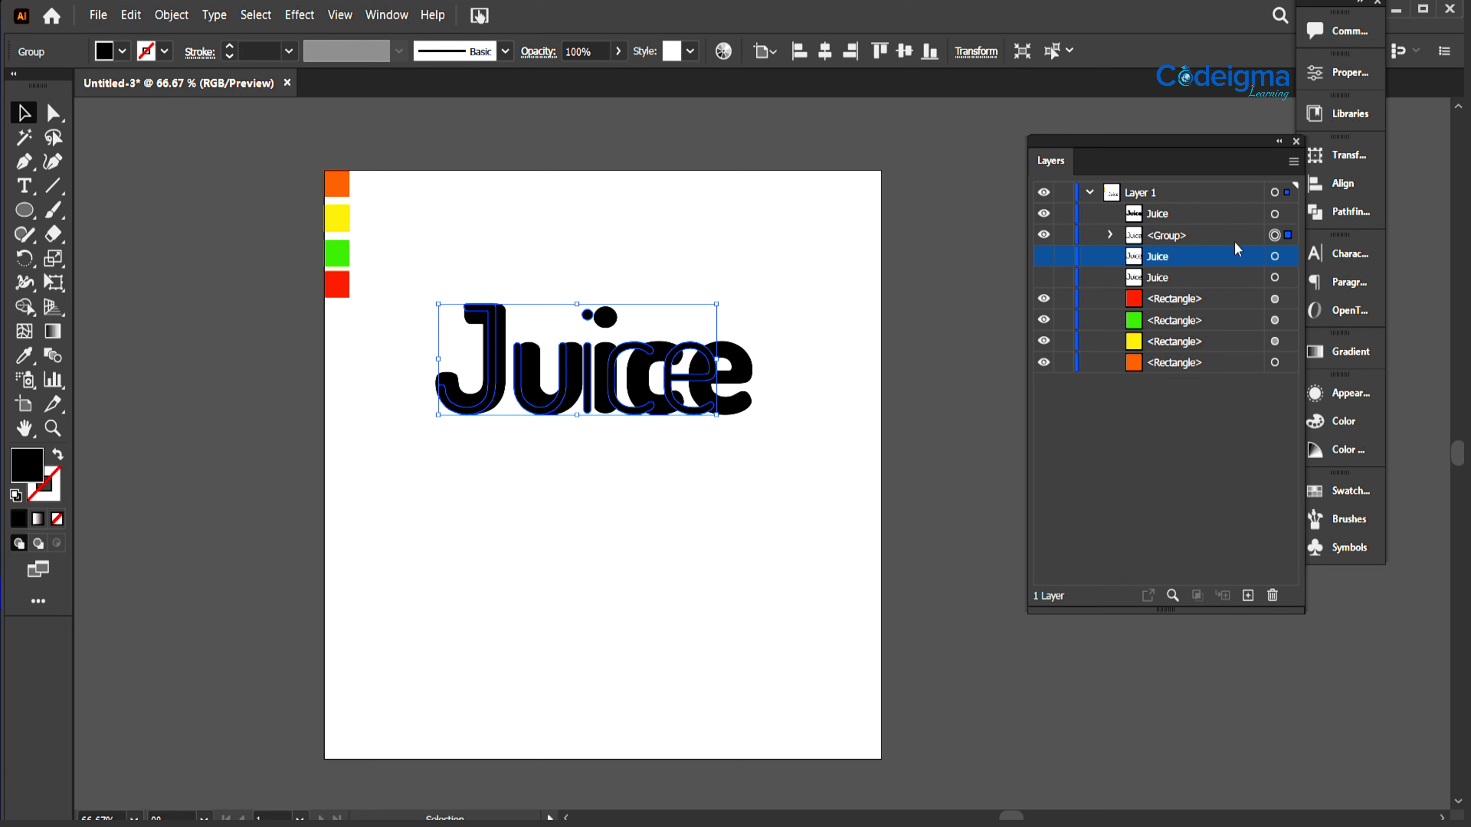
{"action": "left_click", "coordinate": [1274, 214]}
{"action": "right_click", "coordinate": [660, 413]}
{"action": "left_click", "coordinate": [695, 553]}
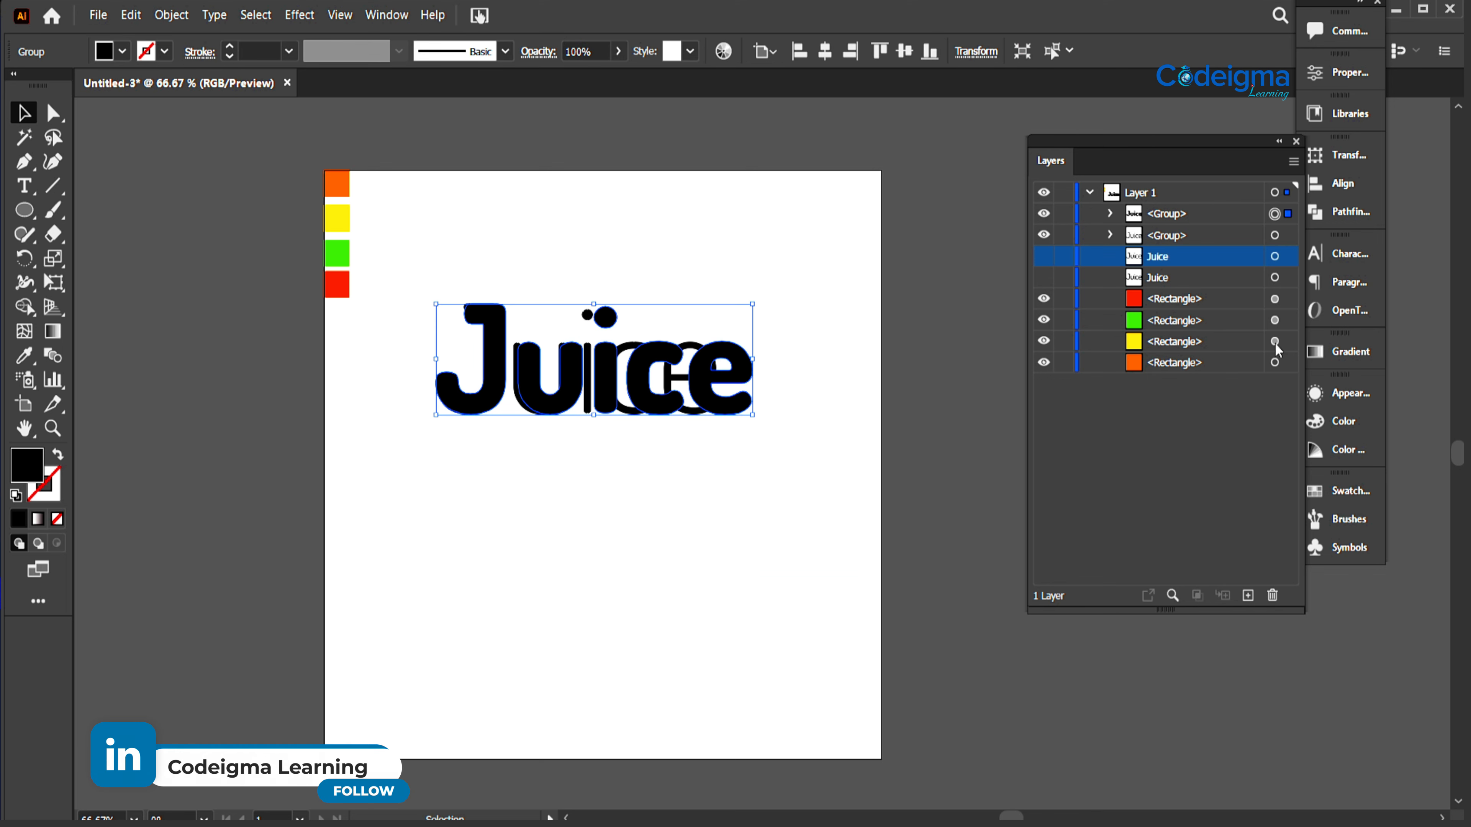
Step: Hide the letter u inside the outlined ExtraBold Juice group
{"action": "left_click", "coordinate": [1110, 213]}
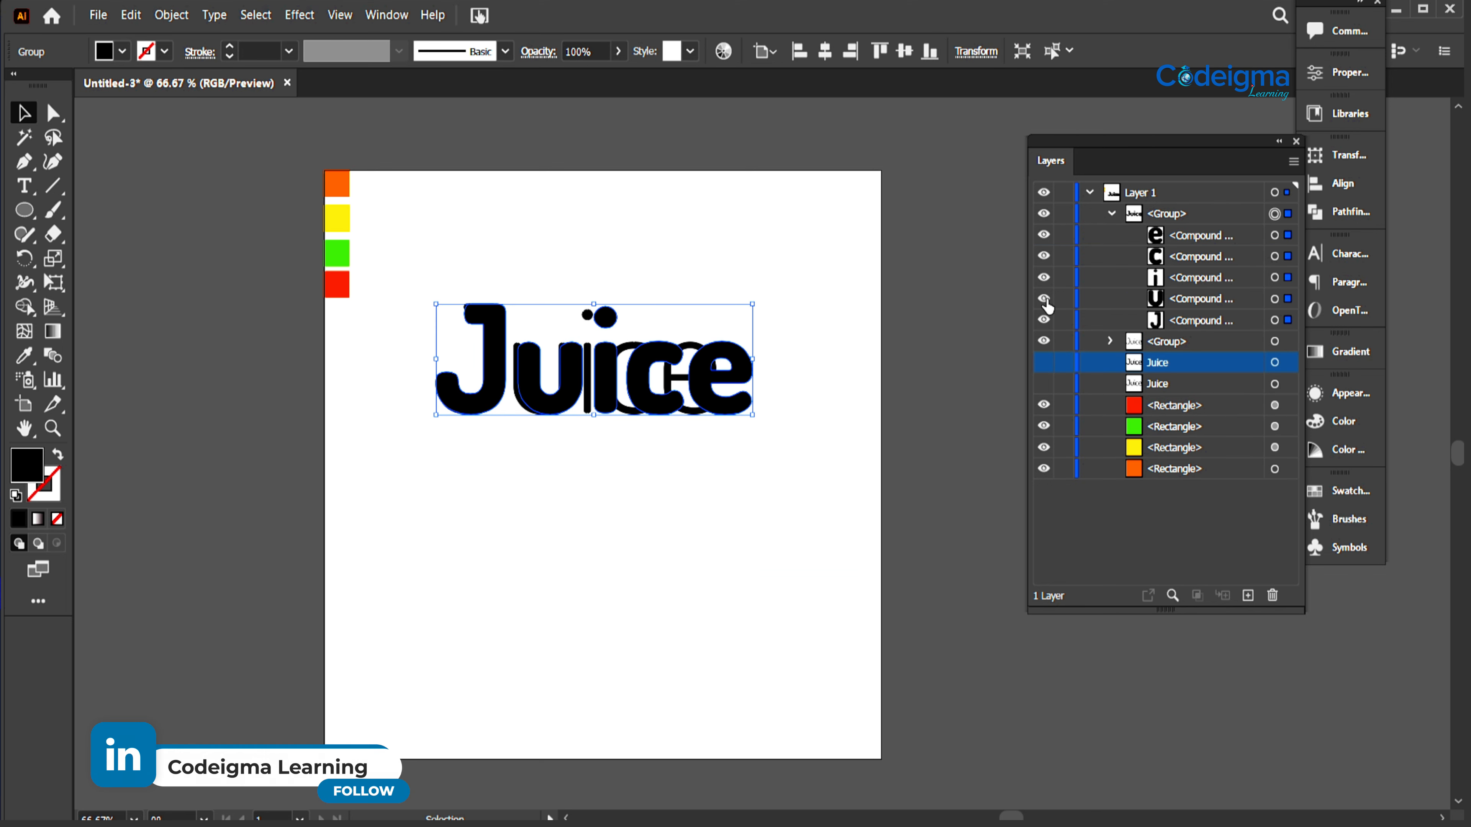
{"action": "left_click", "coordinate": [1043, 299]}
{"action": "left_click", "coordinate": [1112, 214]}
Step: Ungroup the outlined Light Juice word into separate letters
{"action": "left_click", "coordinate": [1275, 235]}
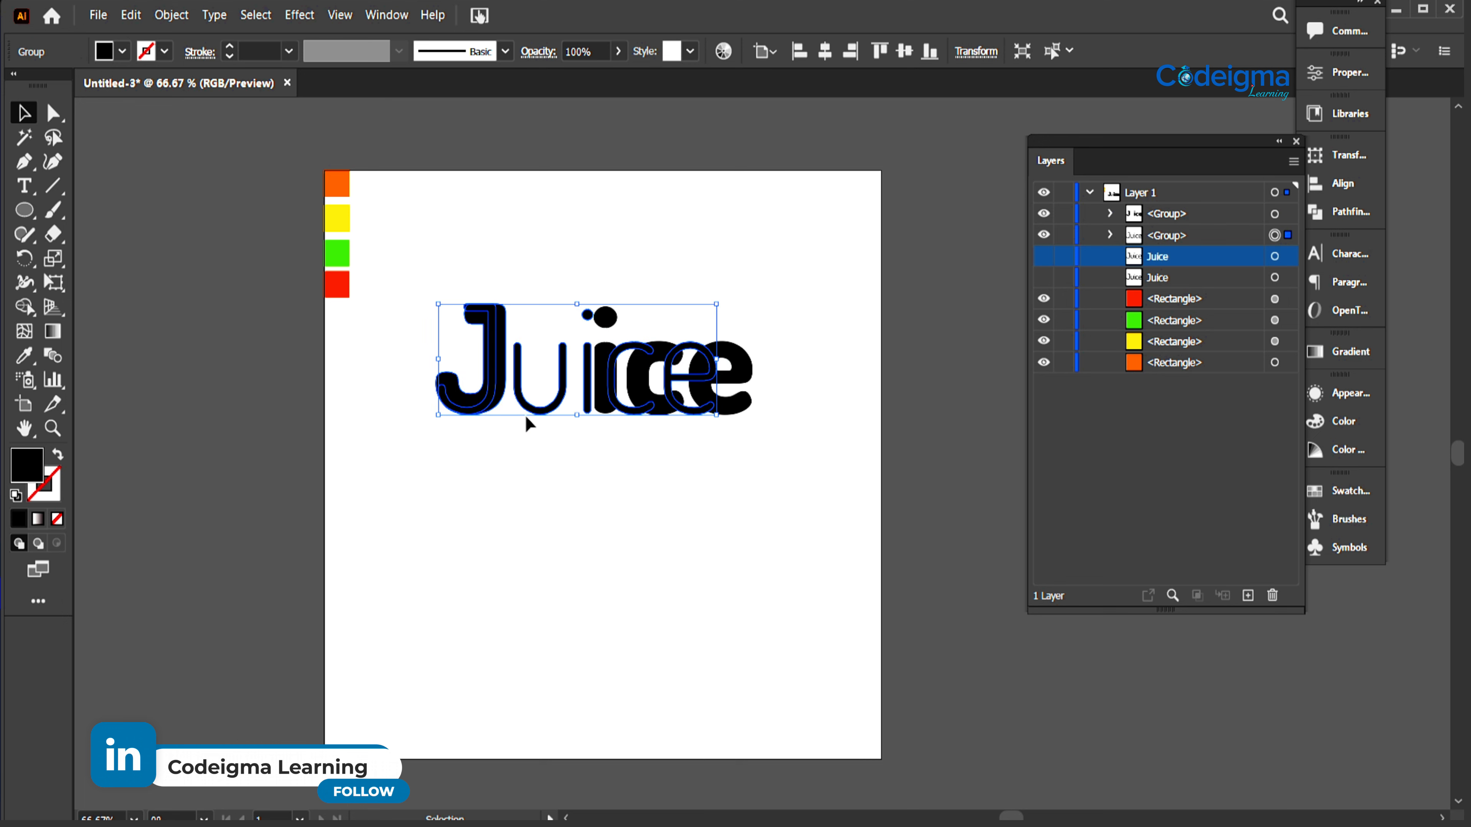
{"action": "right_click", "coordinate": [553, 408]}
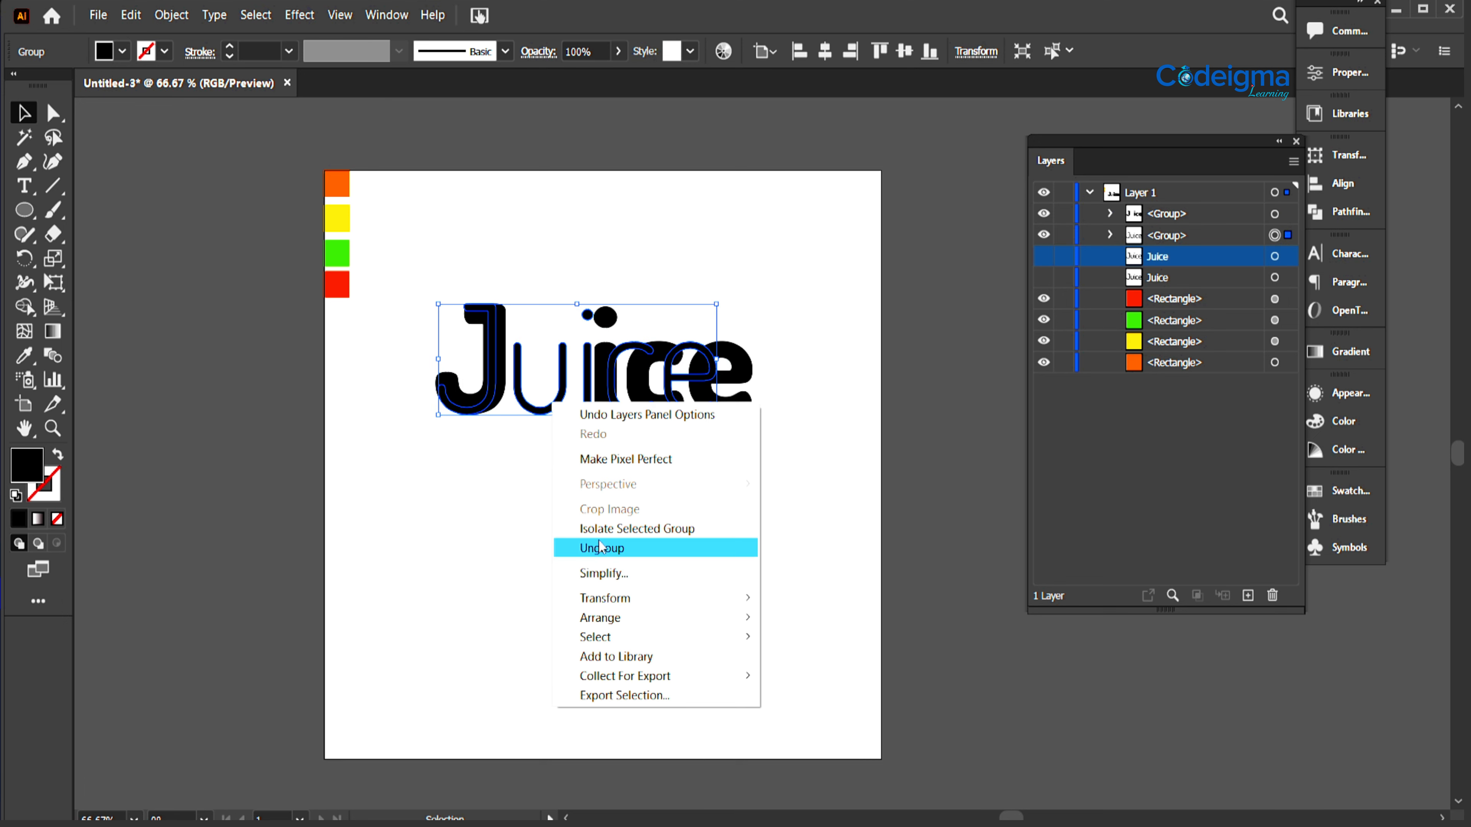
{"action": "left_click", "coordinate": [637, 548]}
{"action": "left_click", "coordinate": [804, 538]}
Step: Delete the thin e, c, i and J, and centre the thin u in the gap between the bold J and i
{"action": "left_click", "coordinate": [1275, 236]}
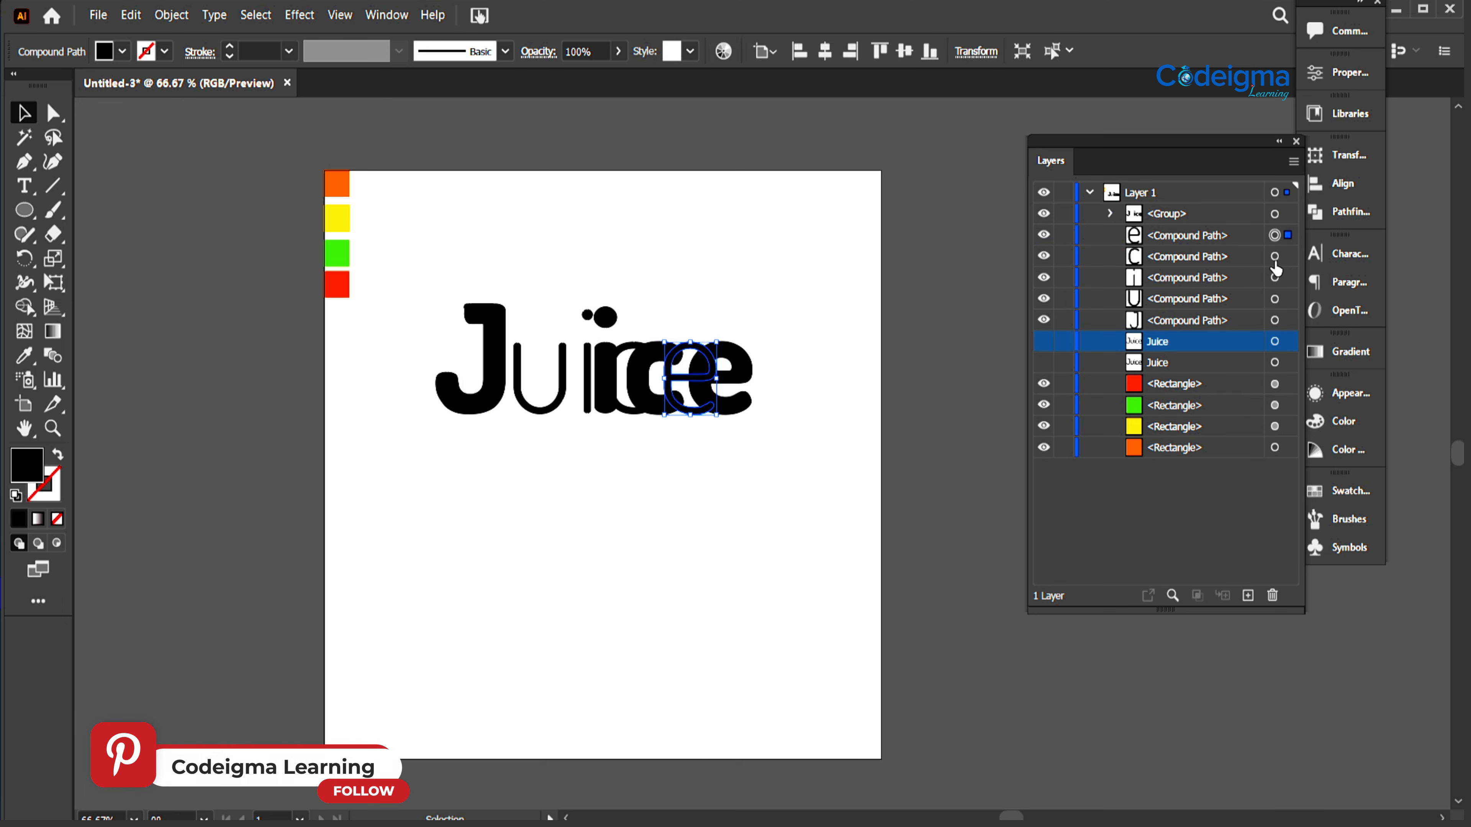
{"action": "left_click", "coordinate": [1274, 257], "text": "shift"}
{"action": "left_click", "coordinate": [1276, 279], "text": "shift"}
{"action": "key", "text": "Delete"}
{"action": "left_click", "coordinate": [1274, 257]}
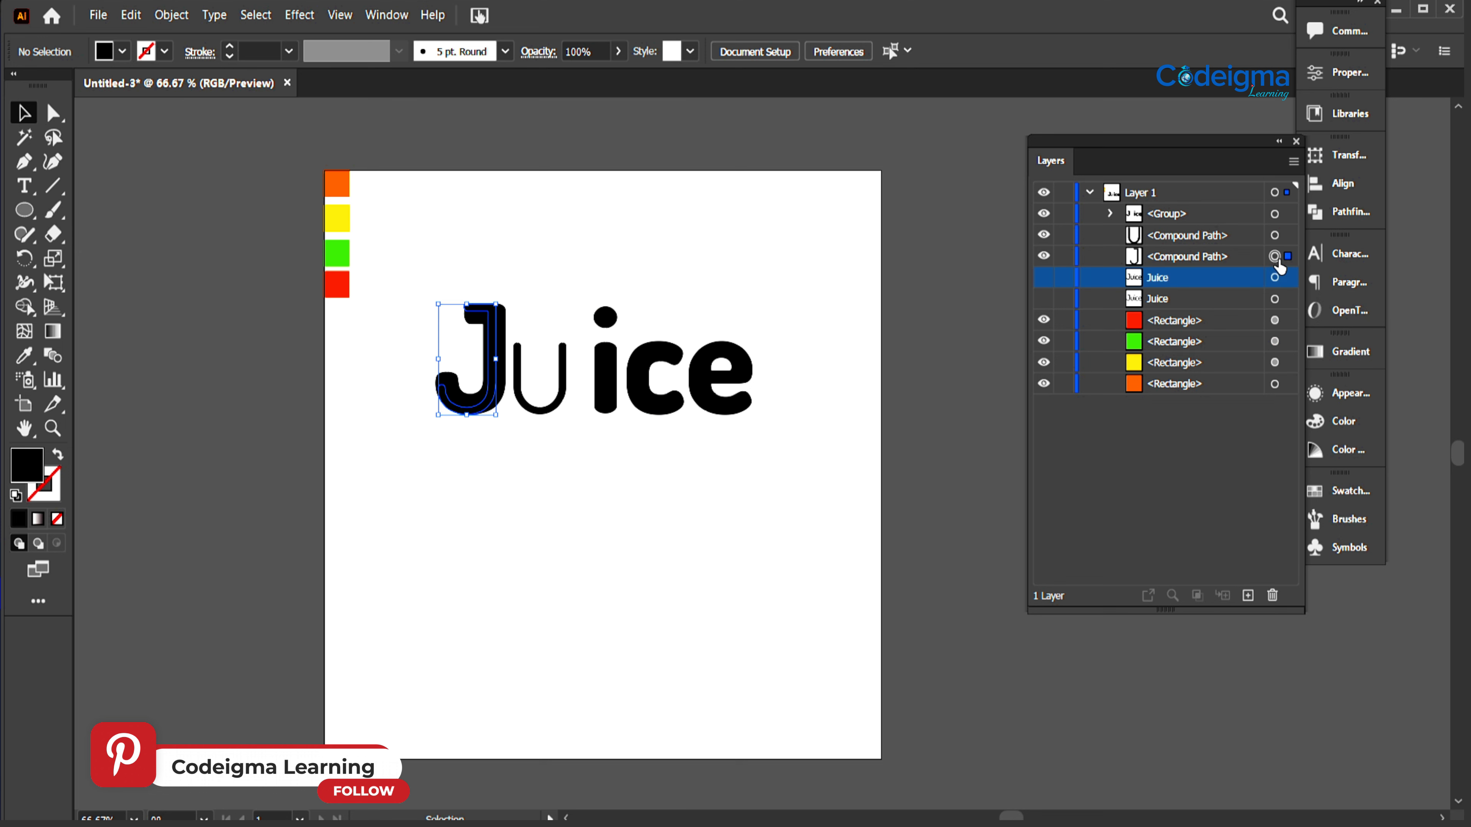
{"action": "key", "text": "Delete"}
{"action": "left_click_drag", "start_coordinate": [550, 409], "coordinate": [553, 408]}
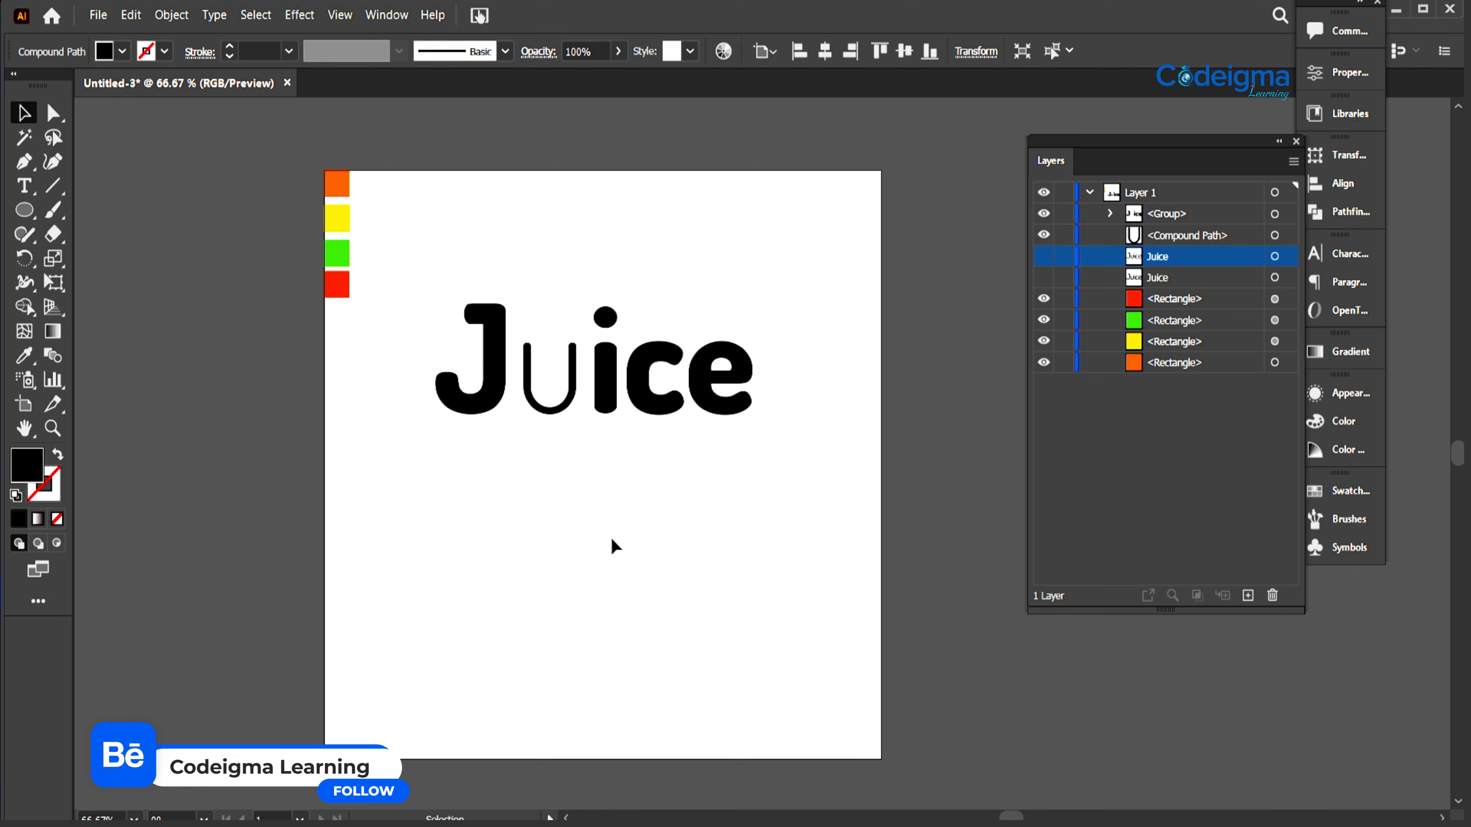
{"action": "left_click", "coordinate": [612, 538]}
Step: Draw a short vertical line down from the centre of the thin u's base with a black 8 pt stroke
{"action": "key", "text": "ctrl+plus"}
{"action": "left_click_drag", "start_coordinate": [419, 481], "coordinate": [509, 620]}
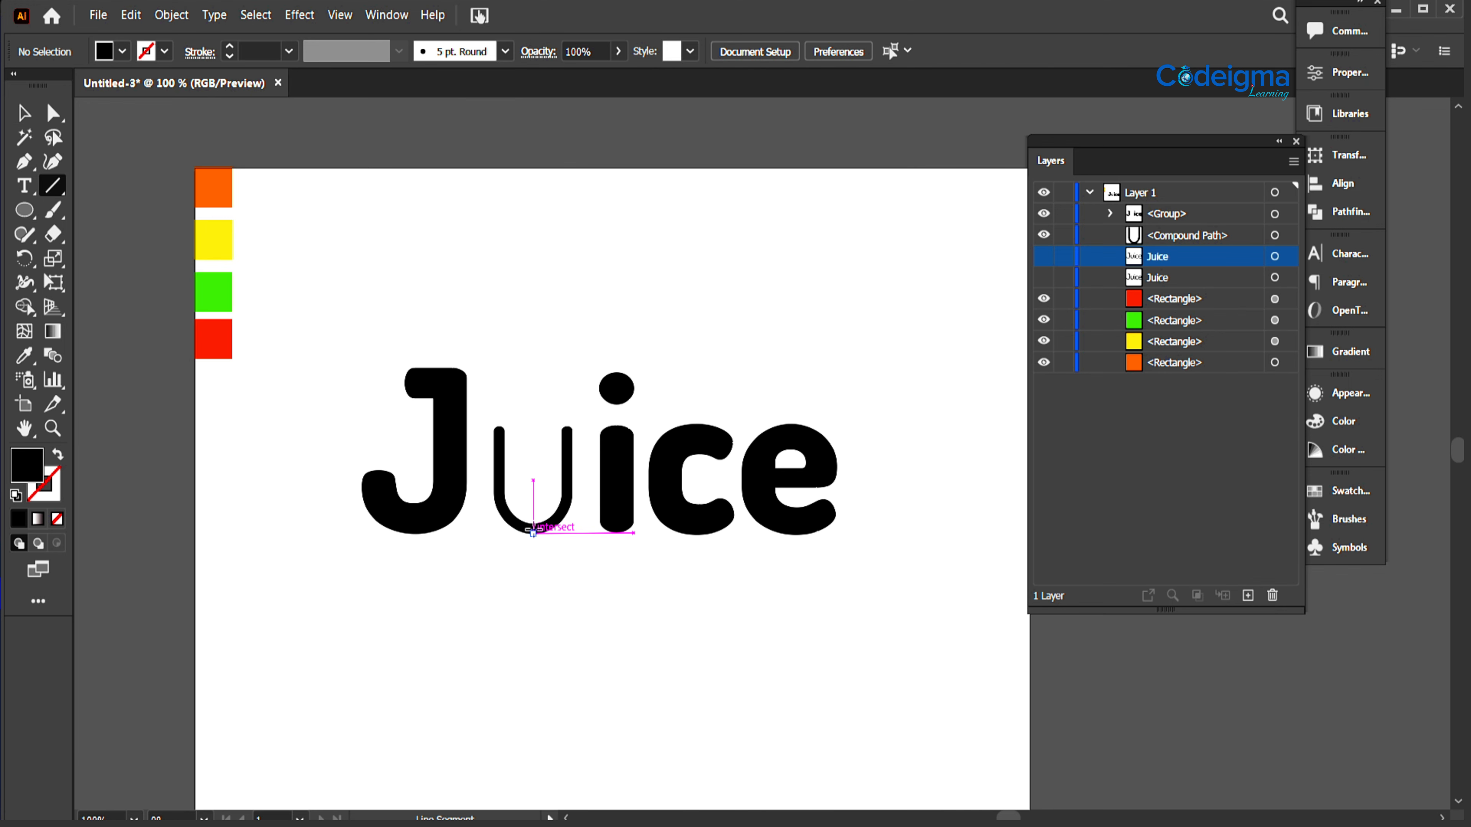
{"action": "left_click_drag", "start_coordinate": [533, 559], "coordinate": [533, 552]}
{"action": "left_click", "coordinate": [164, 51]}
{"action": "left_click", "coordinate": [52, 91]}
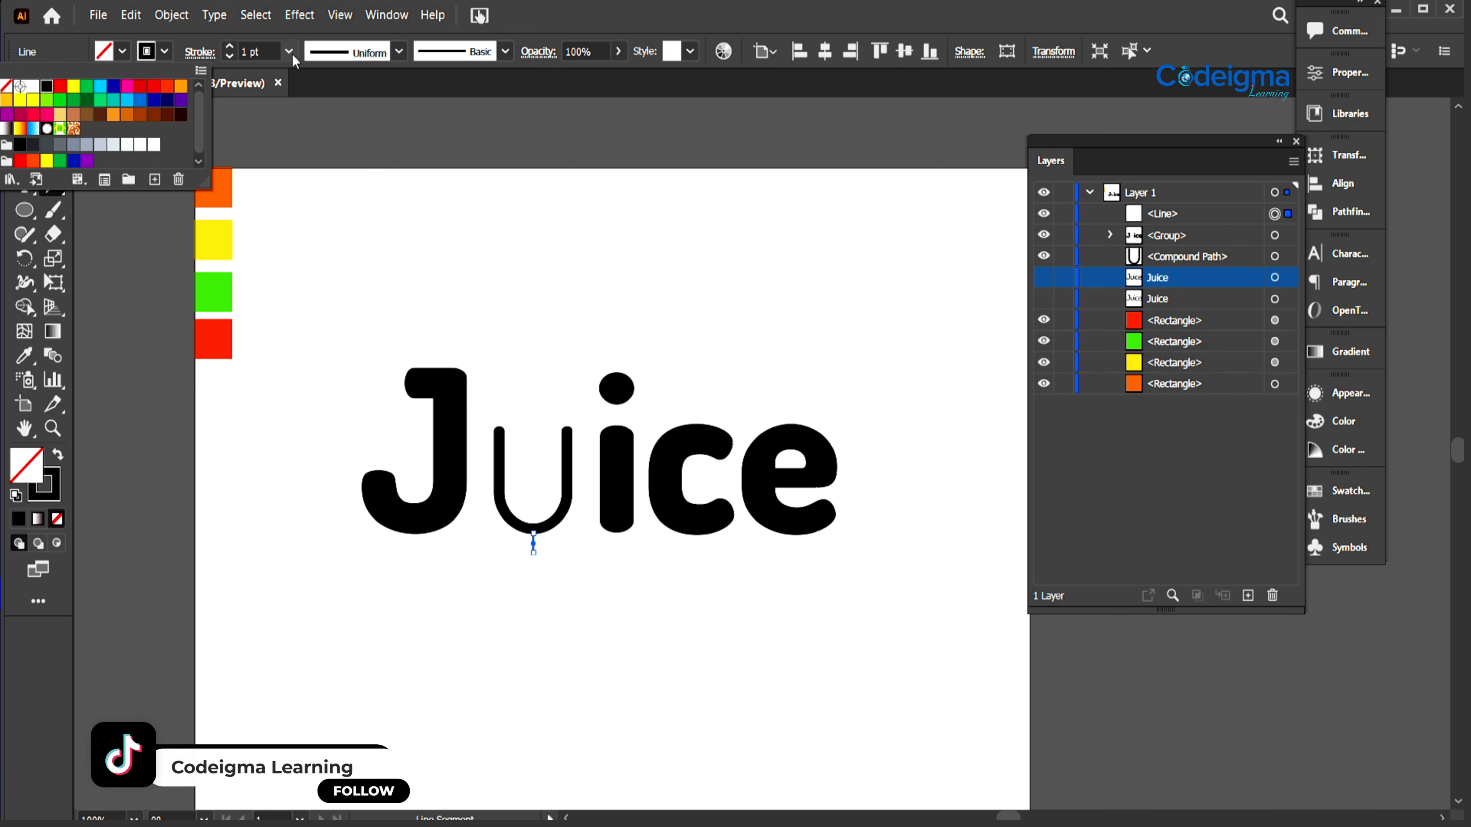
{"action": "left_click", "coordinate": [289, 51]}
{"action": "left_click", "coordinate": [317, 297]}
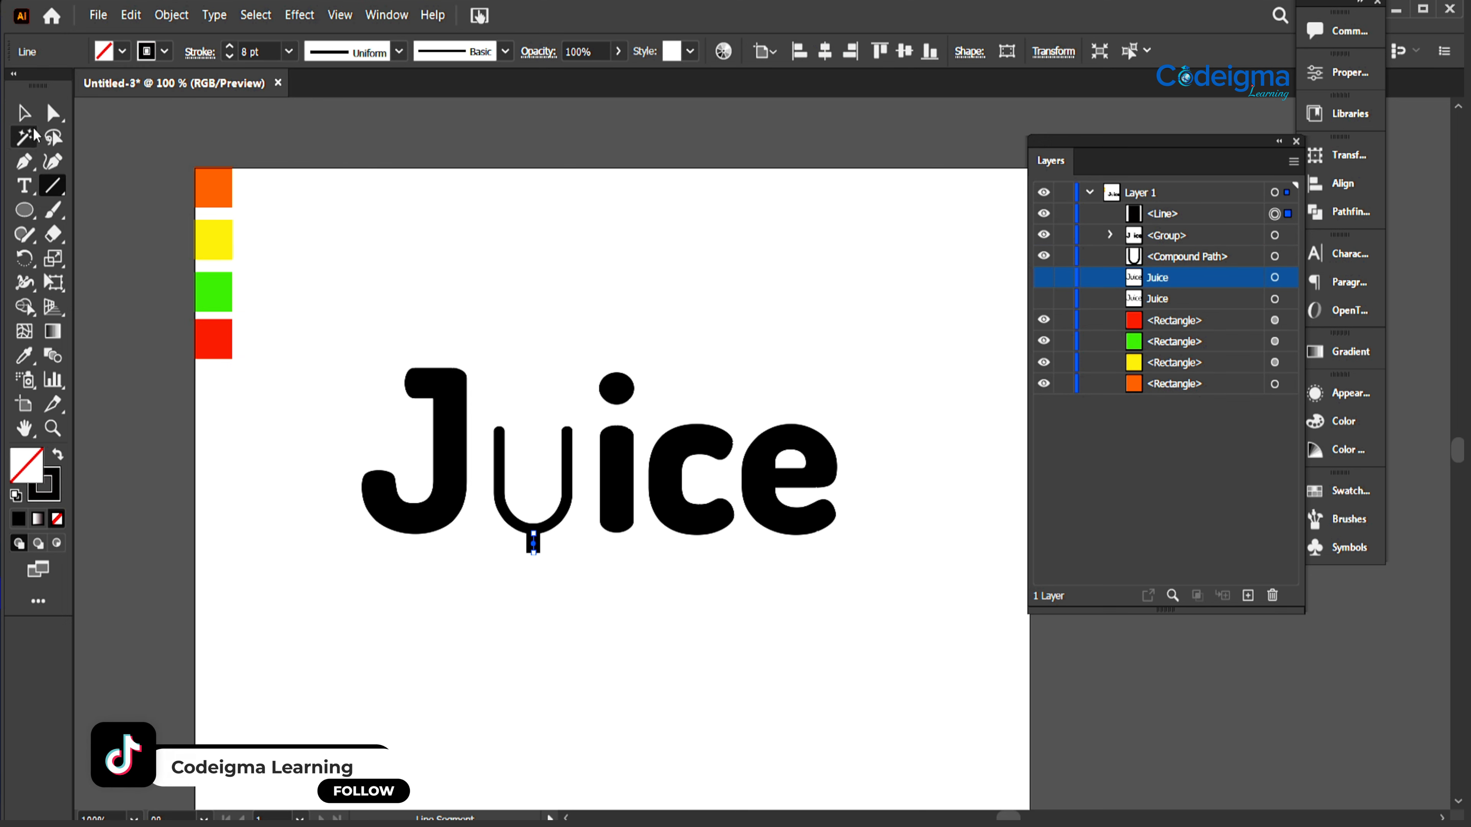
{"action": "key", "text": "i"}
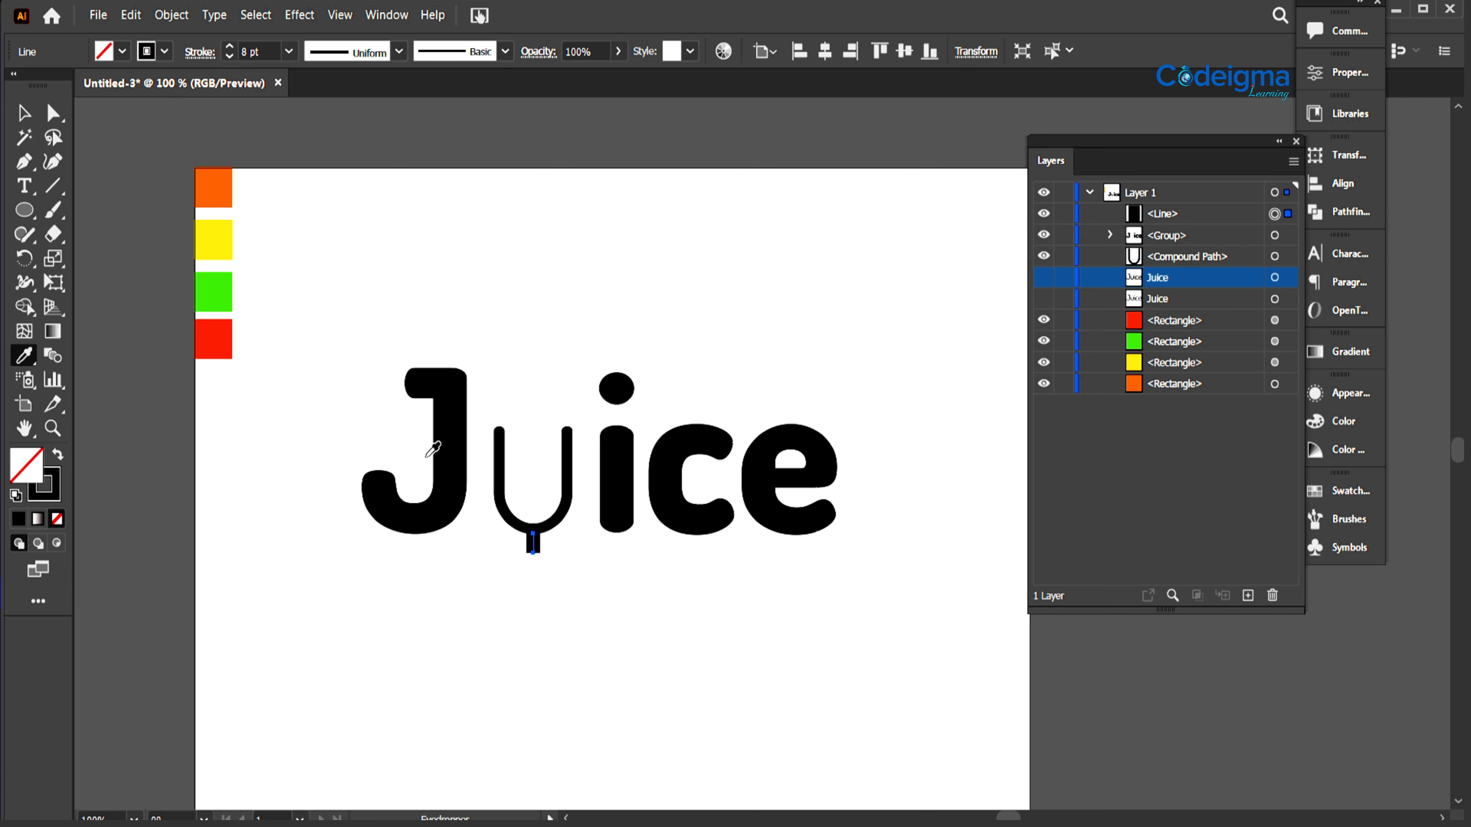
{"action": "left_click", "coordinate": [430, 453]}
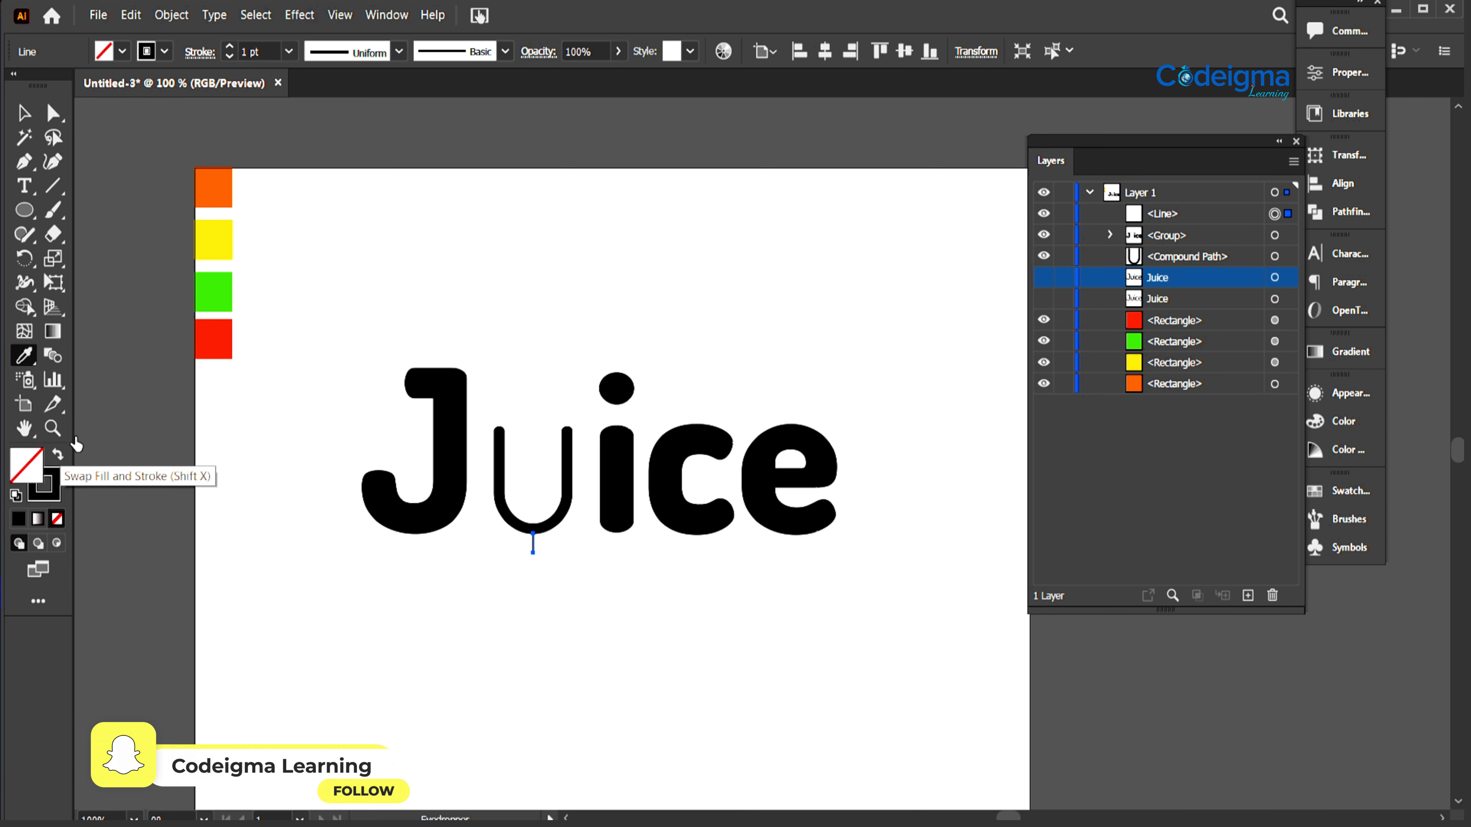
{"action": "left_click", "coordinate": [289, 51]}
{"action": "left_click", "coordinate": [317, 294]}
Step: Duplicate the short vertical line directly below the original, leaving a small gap
{"action": "key", "text": "v"}
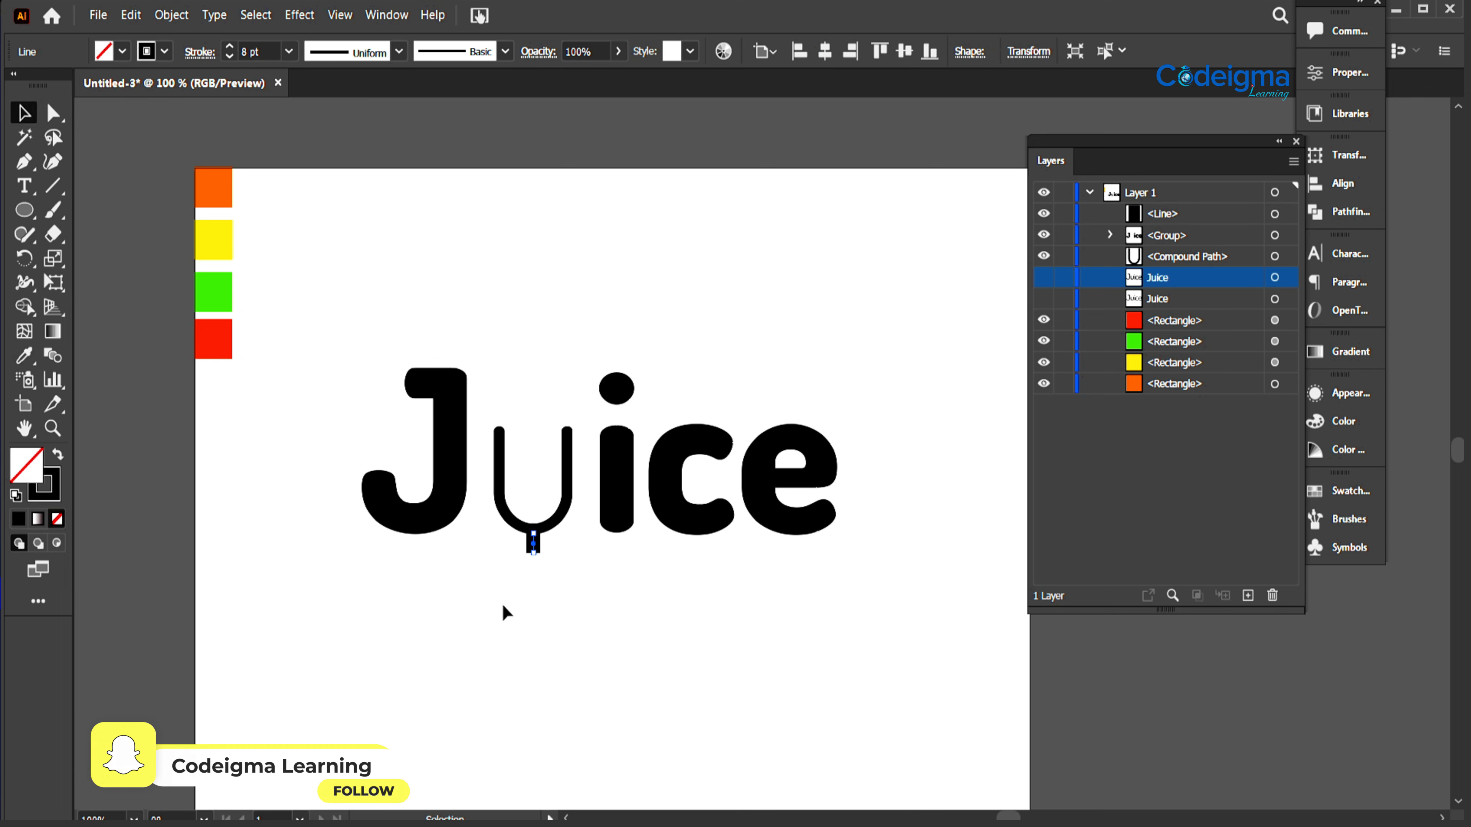
{"action": "left_click", "coordinate": [502, 604]}
{"action": "left_click", "coordinate": [534, 547]}
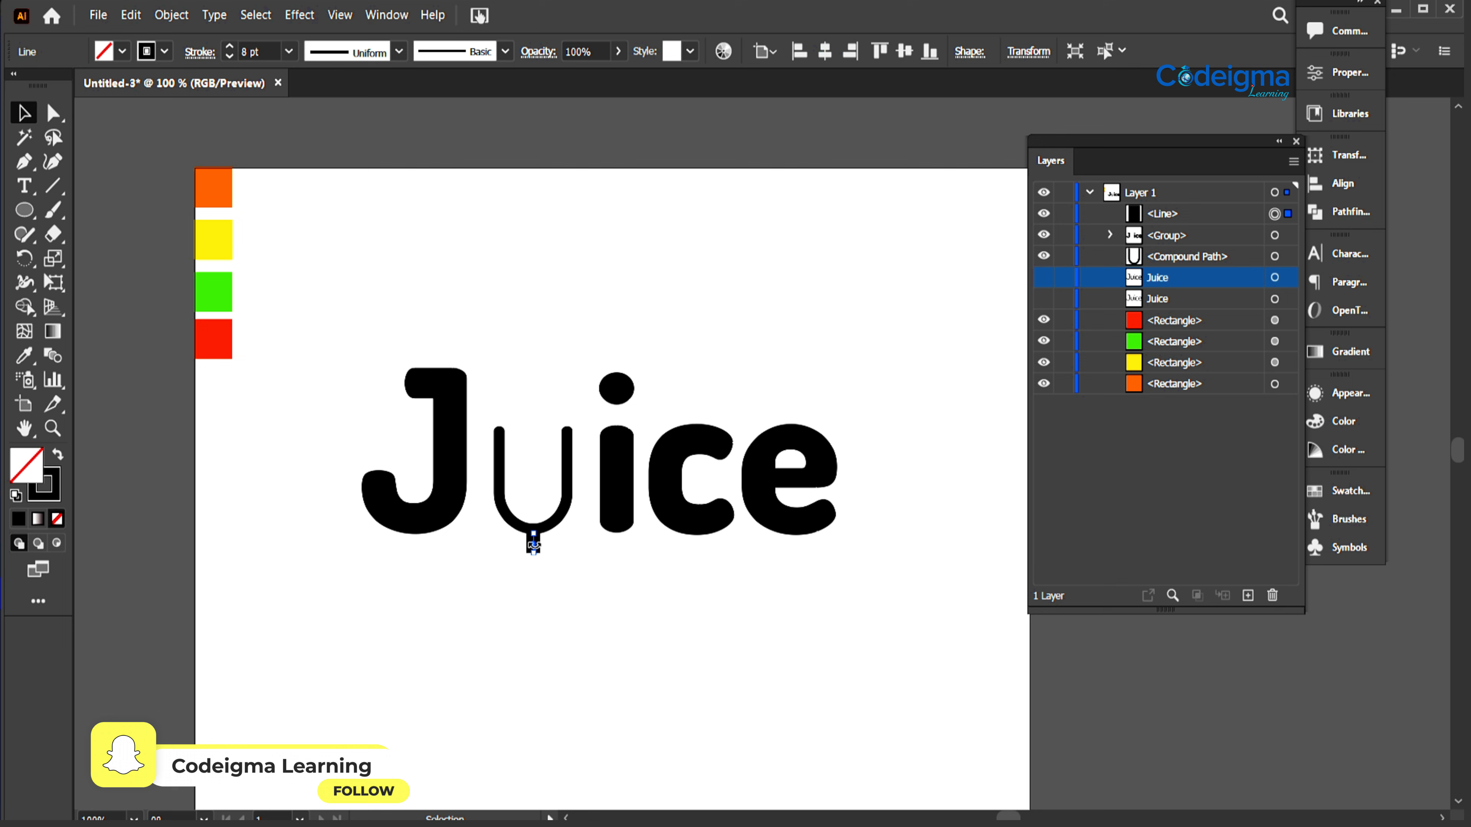
{"action": "left_click", "coordinate": [530, 574]}
{"action": "left_click_drag", "start_coordinate": [534, 547], "coordinate": [534, 578], "text": "alt"}
Step: Extend the upper vertical line upward so it overlaps the base of the thin u
{"action": "key", "text": "ctrl+plus"}
{"action": "key", "text": "ctrl+plus"}
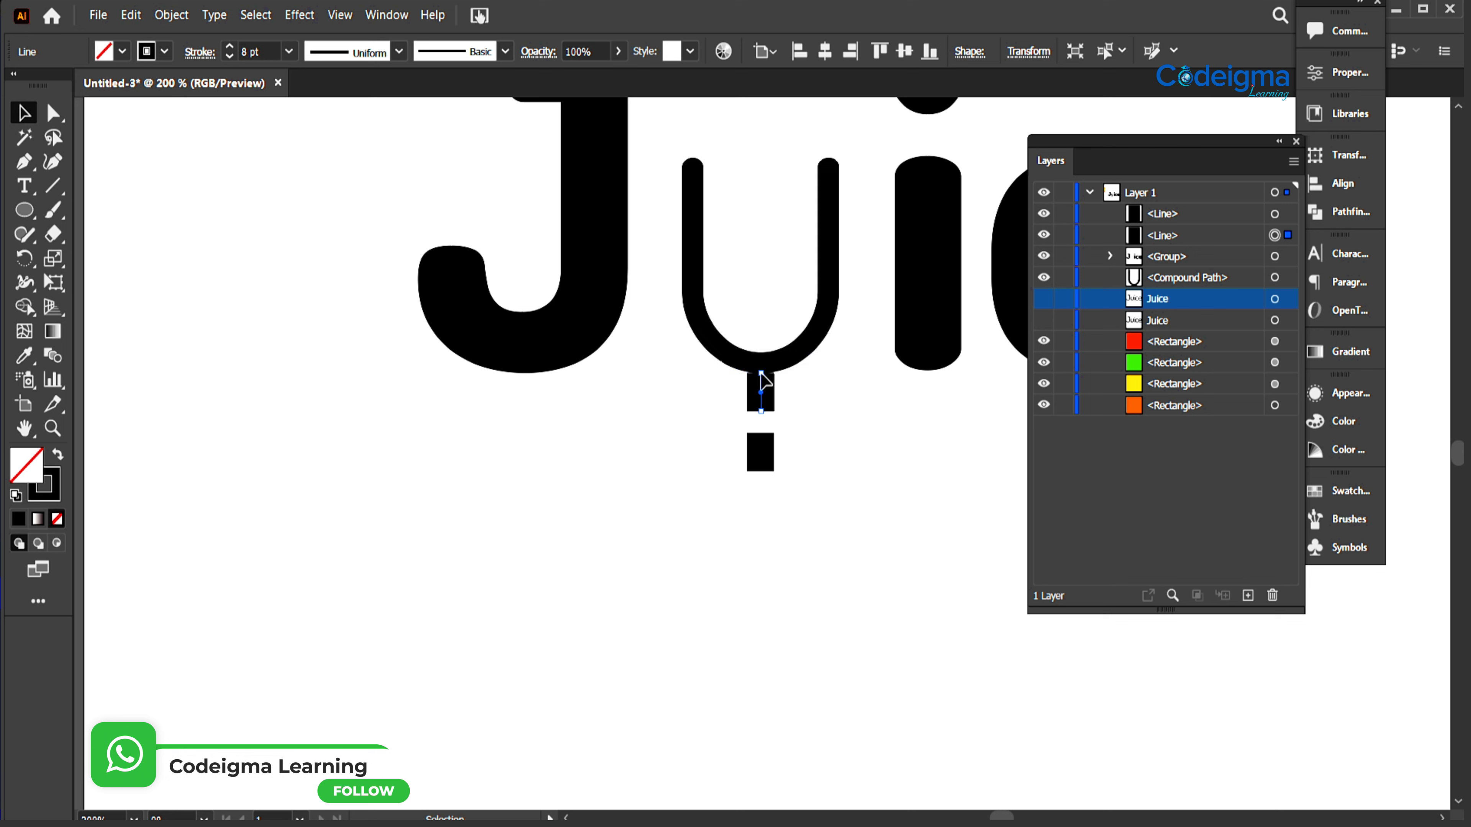
{"action": "left_click_drag", "start_coordinate": [760, 358], "coordinate": [760, 358]}
{"action": "left_click", "coordinate": [736, 451]}
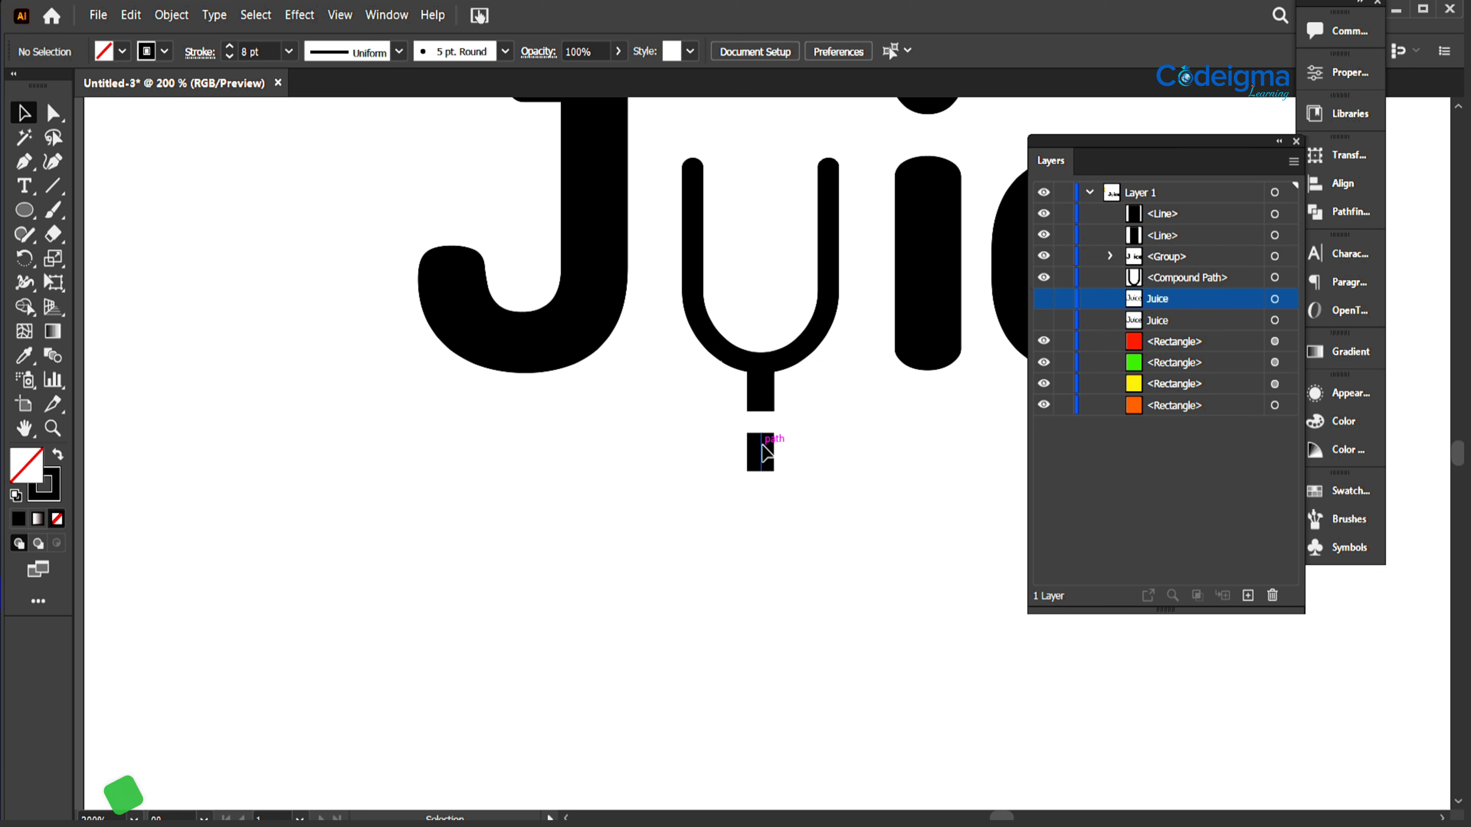
Step: Lengthen the lower line slightly, rotate it to horizontal and centre it at the foot of the stem
{"action": "left_click", "coordinate": [761, 434]}
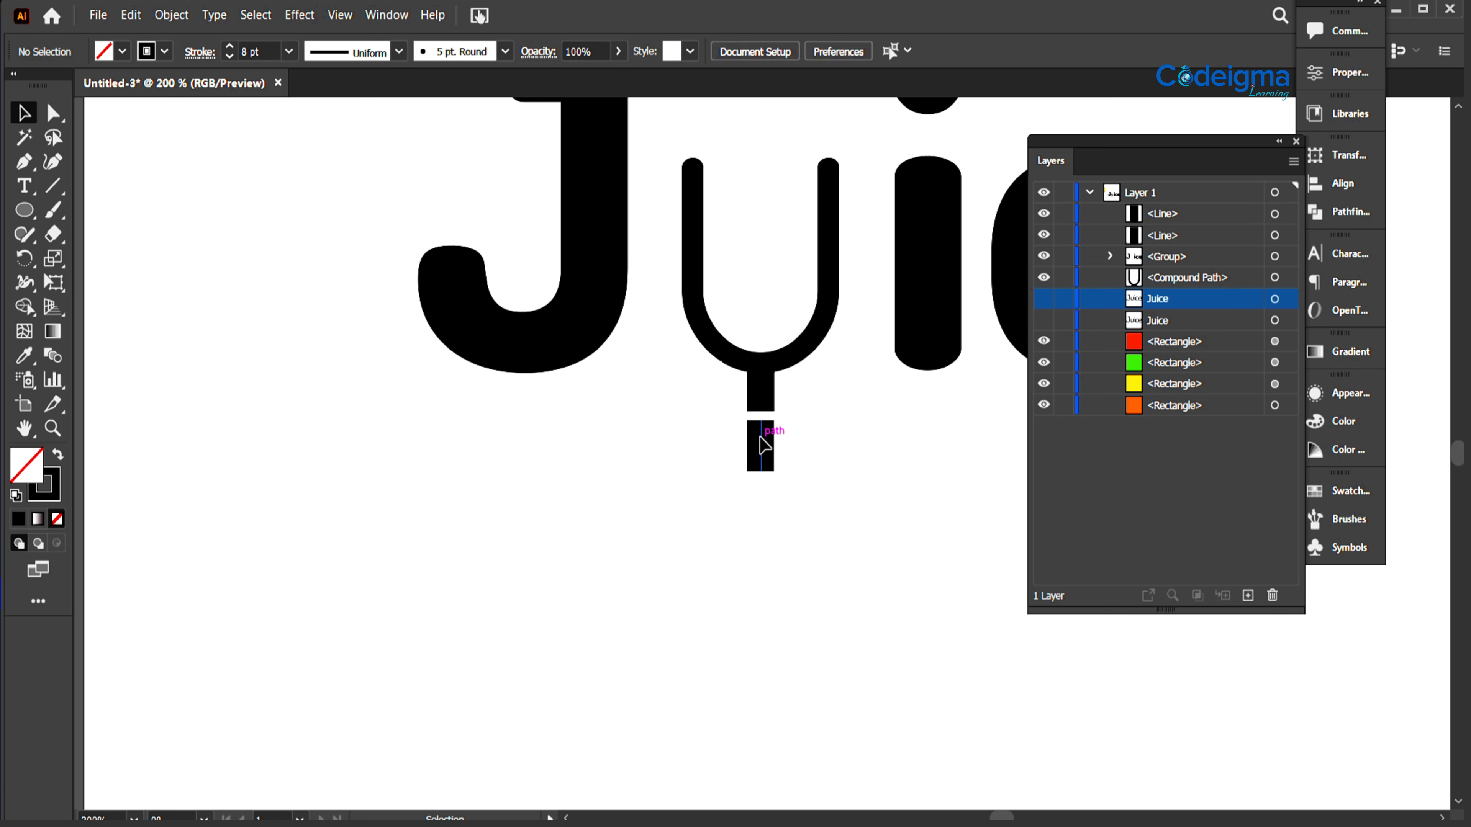
{"action": "left_click", "coordinate": [758, 462]}
{"action": "right_click", "coordinate": [772, 453]}
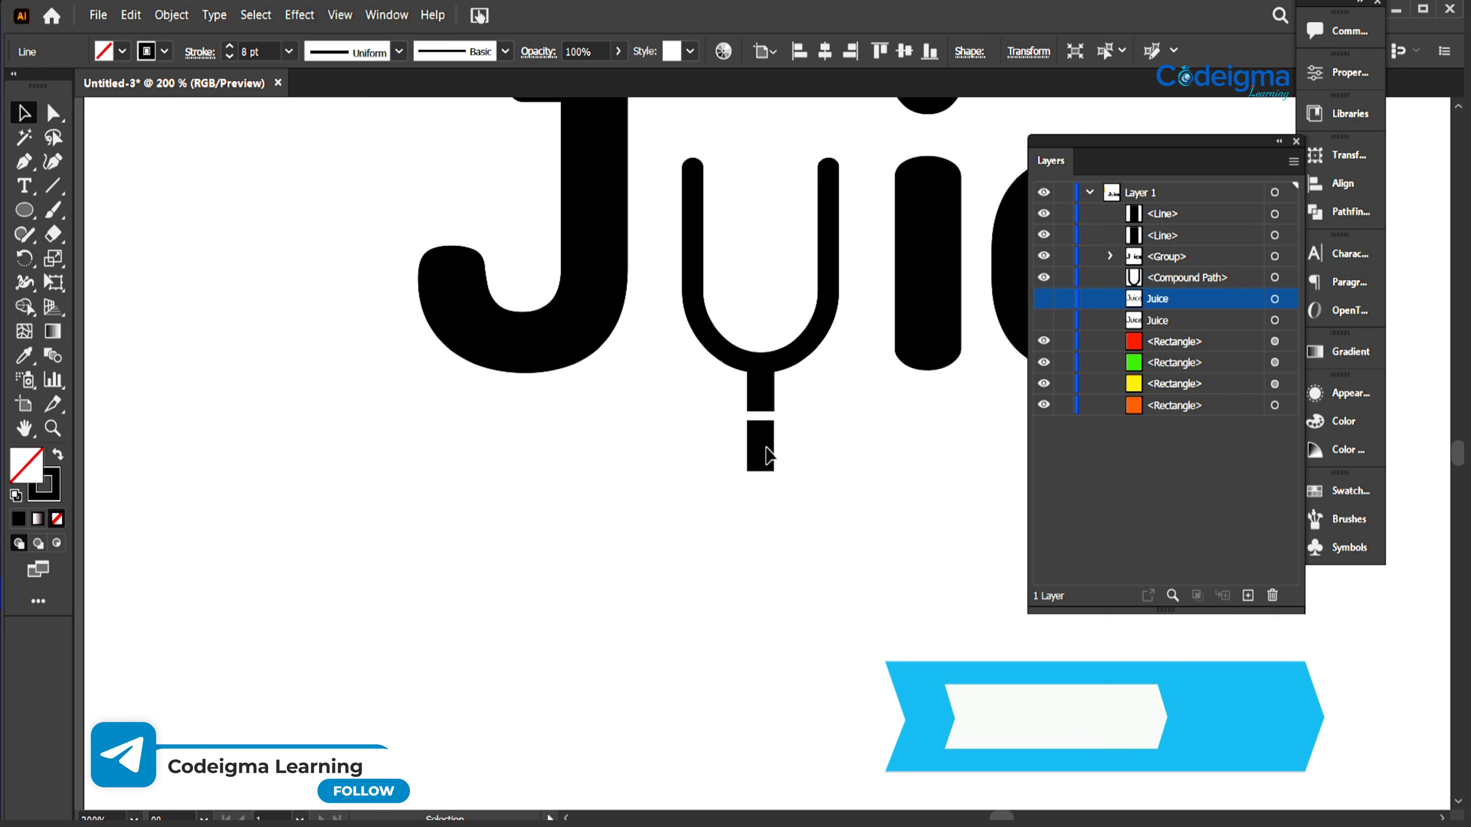
{"action": "left_click", "coordinate": [758, 446]}
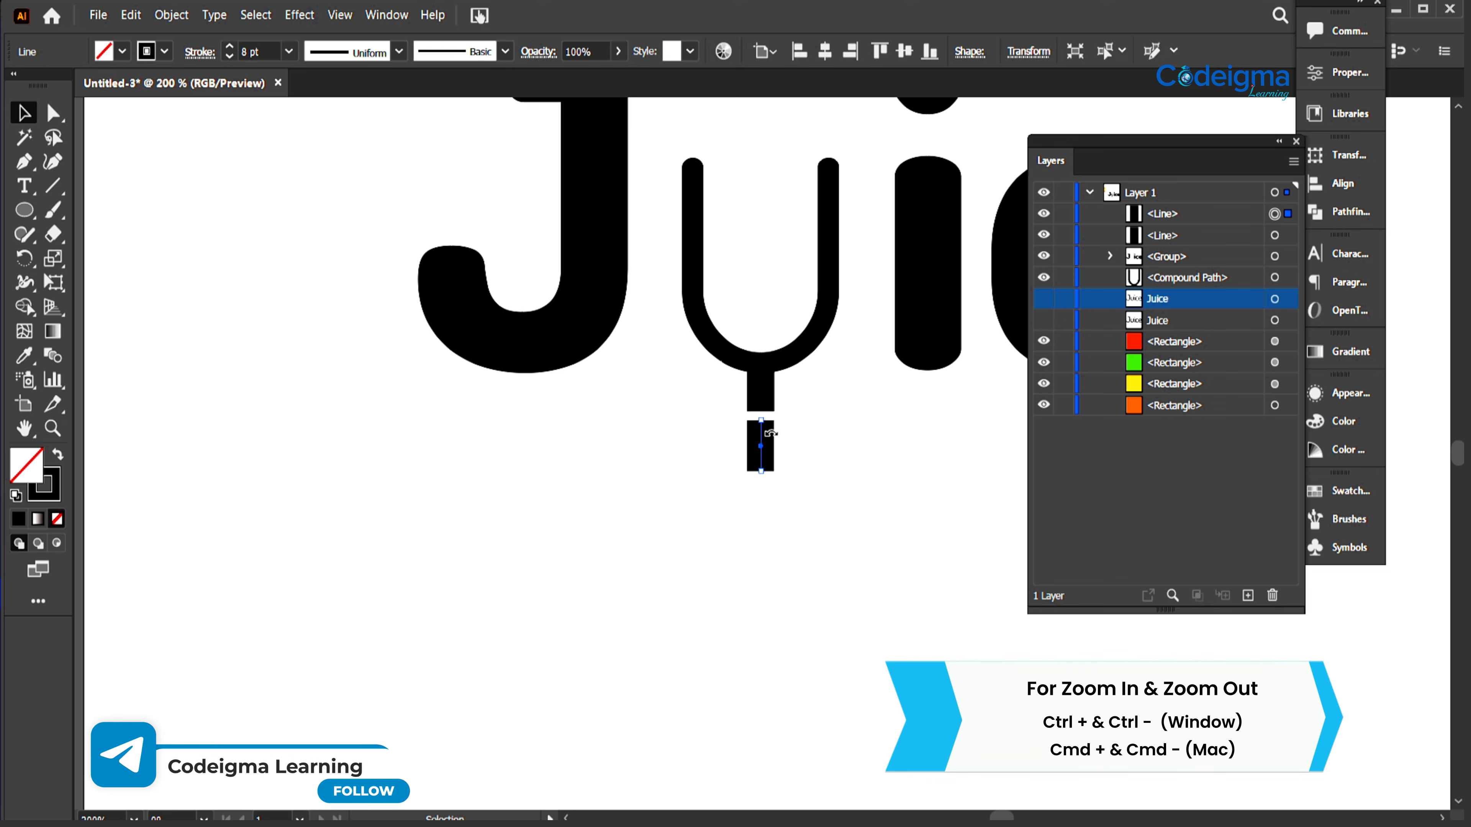
{"action": "left_click_drag", "start_coordinate": [783, 447], "coordinate": [763, 418]}
{"action": "left_click", "coordinate": [788, 485]}
Step: Give the horizontal base line's stroke round caps
{"action": "left_click", "coordinate": [191, 53]}
{"action": "left_click", "coordinate": [95, 103]}
{"action": "left_click", "coordinate": [638, 590]}
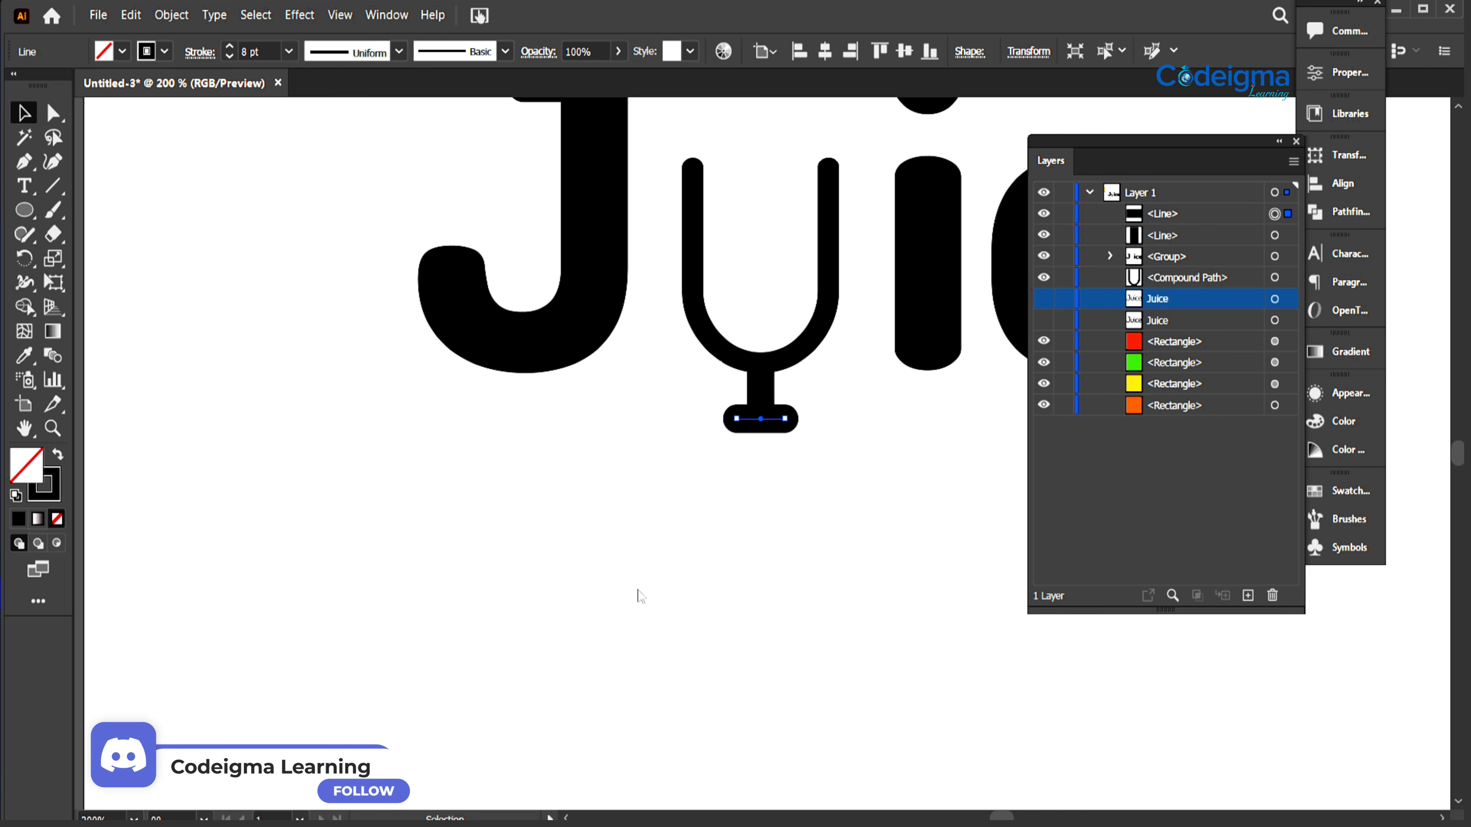
{"action": "left_click", "coordinate": [669, 626]}
Step: Expand the fill and stroke of the stem and base lines and merge them into one shape with Shape Builder
{"action": "left_click", "coordinate": [761, 425]}
{"action": "left_click", "coordinate": [777, 418], "text": "shift"}
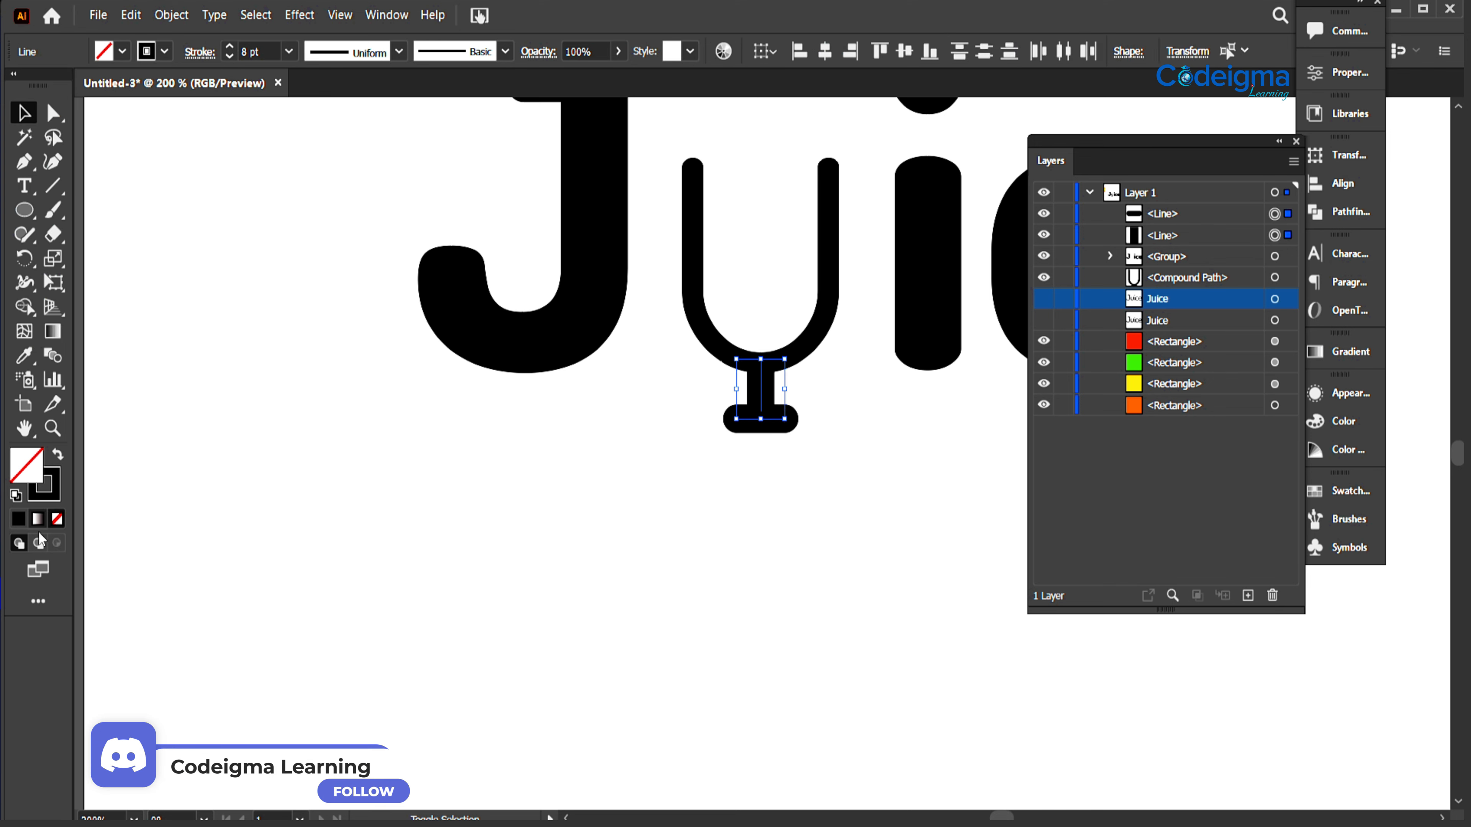
{"action": "left_click", "coordinate": [171, 16]}
{"action": "left_click", "coordinate": [227, 224]}
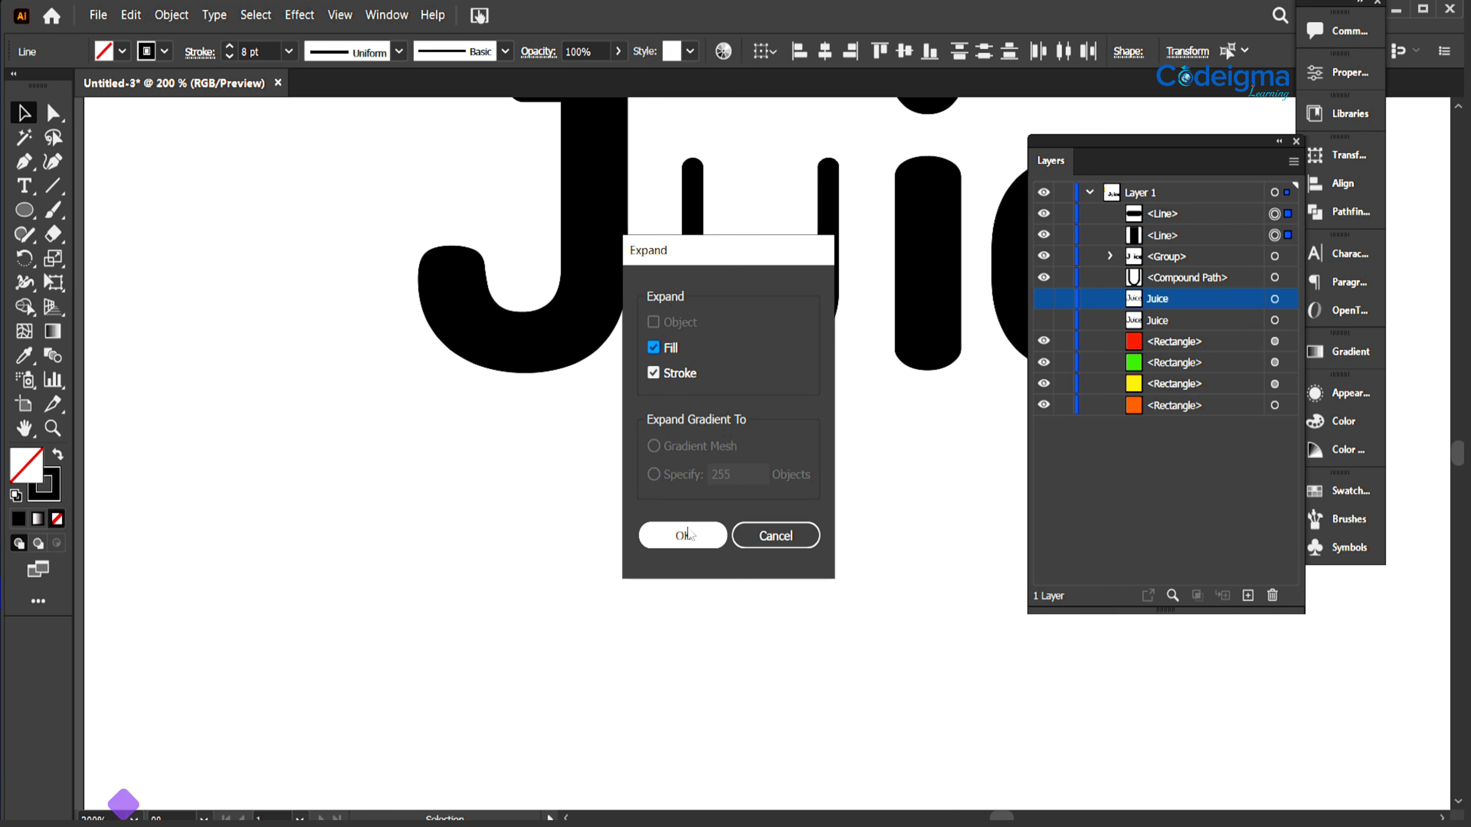
{"action": "left_click", "coordinate": [682, 535]}
{"action": "key", "text": "shift+m"}
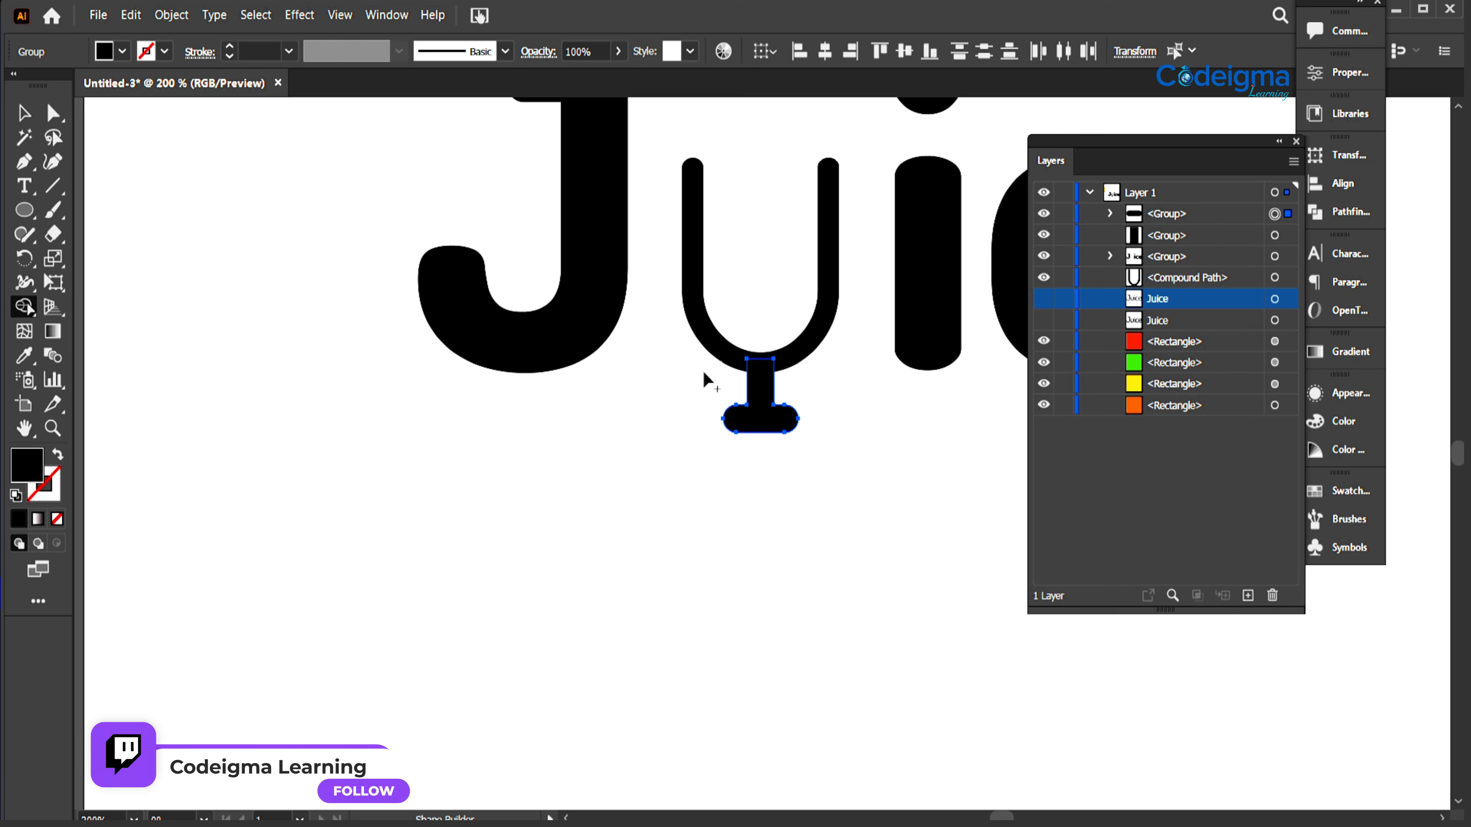
{"action": "left_click", "coordinate": [24, 113]}
{"action": "left_click", "coordinate": [484, 587]}
Step: Copy the thin u and paste the duplicate in front of the original
{"action": "key", "text": "ctrl+minus"}
{"action": "left_click_drag", "start_coordinate": [509, 616], "coordinate": [440, 814]}
{"action": "left_click", "coordinate": [743, 540]}
{"action": "key", "text": "ctrl+c"}
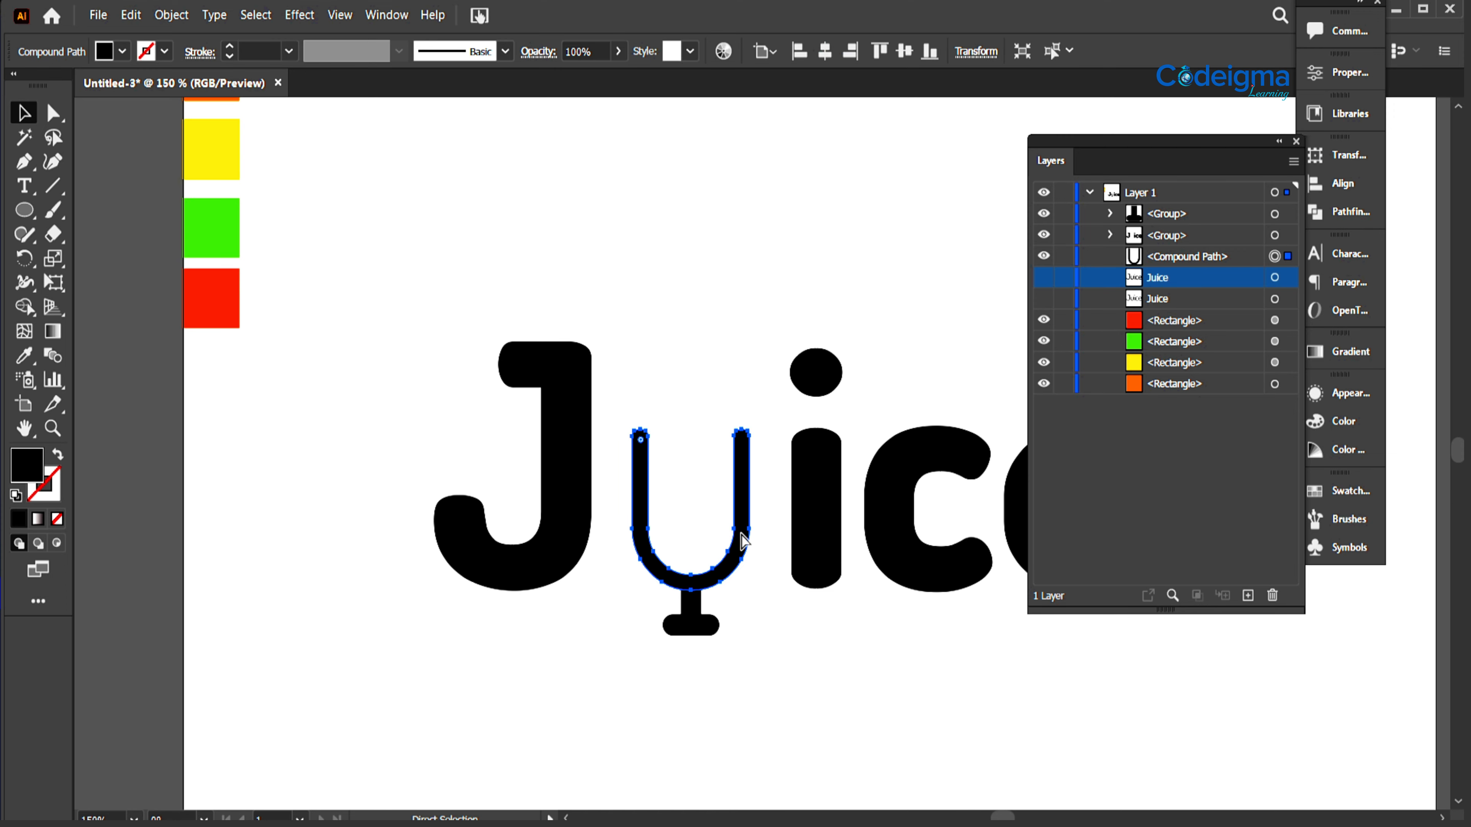
{"action": "key", "text": "ctrl+f"}
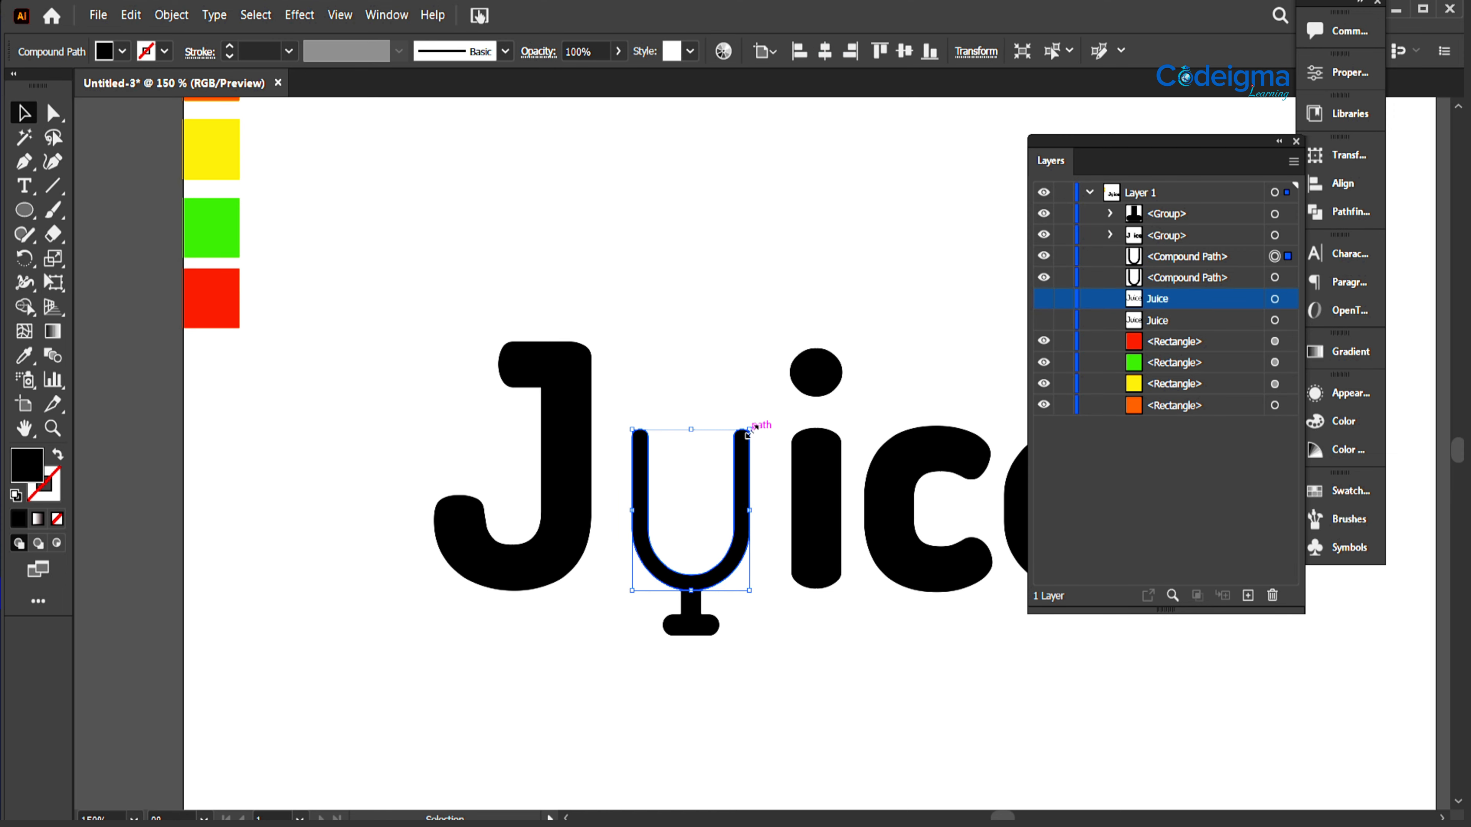
Step: Scale the duplicated u down and fit it centred inside the outer u, its arms ending just below the outer ones
{"action": "left_click_drag", "start_coordinate": [749, 431], "coordinate": [726, 463]}
{"action": "left_click_drag", "start_coordinate": [717, 517], "coordinate": [724, 510]}
{"action": "left_click_drag", "start_coordinate": [692, 463], "coordinate": [693, 438]}
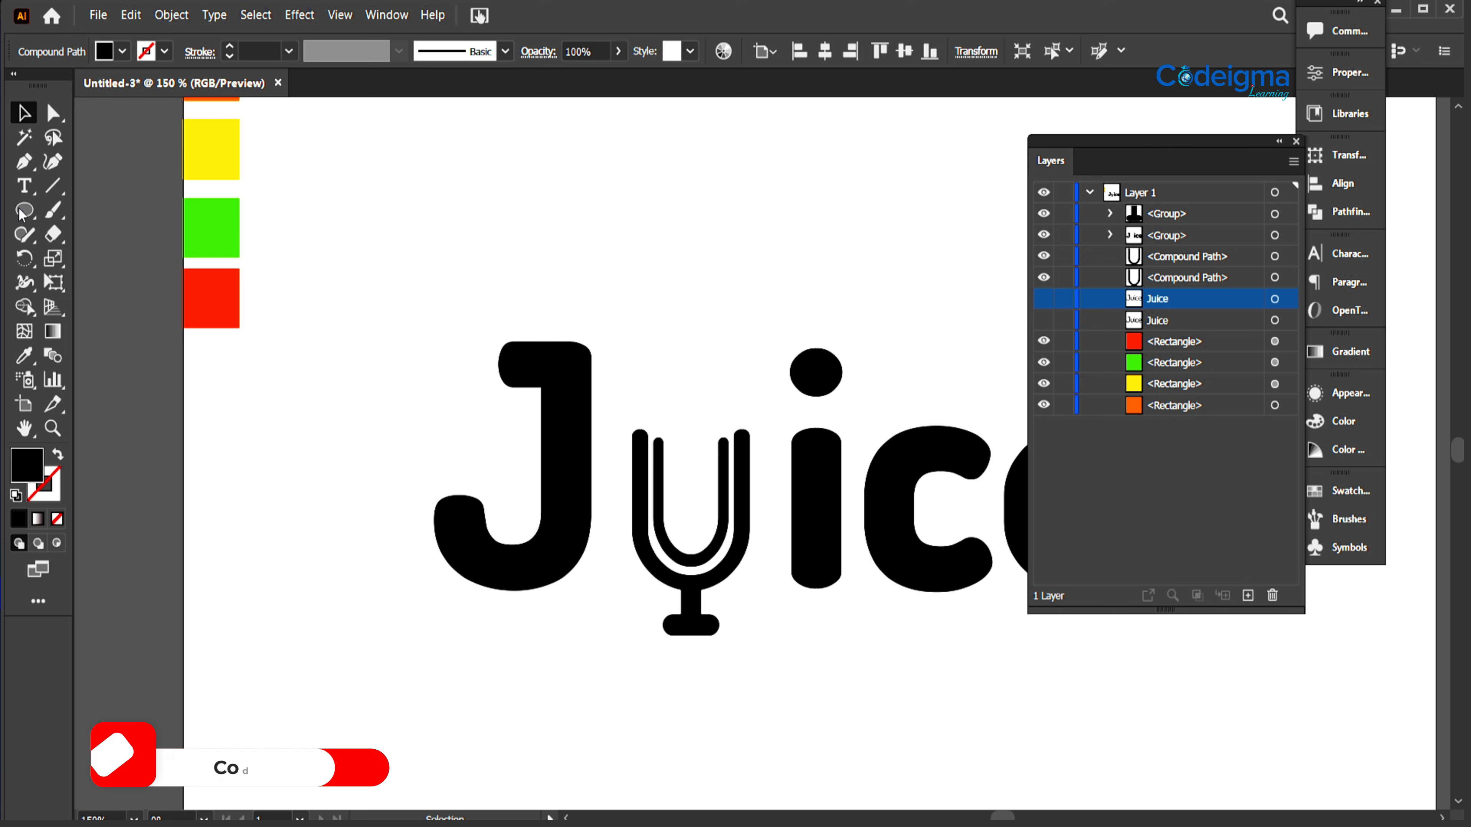
Step: Draw a straight horizontal line across the open top of the inner u, from one arm tip to the other
{"action": "left_click", "coordinate": [806, 663]}
{"action": "key", "text": "backslash"}
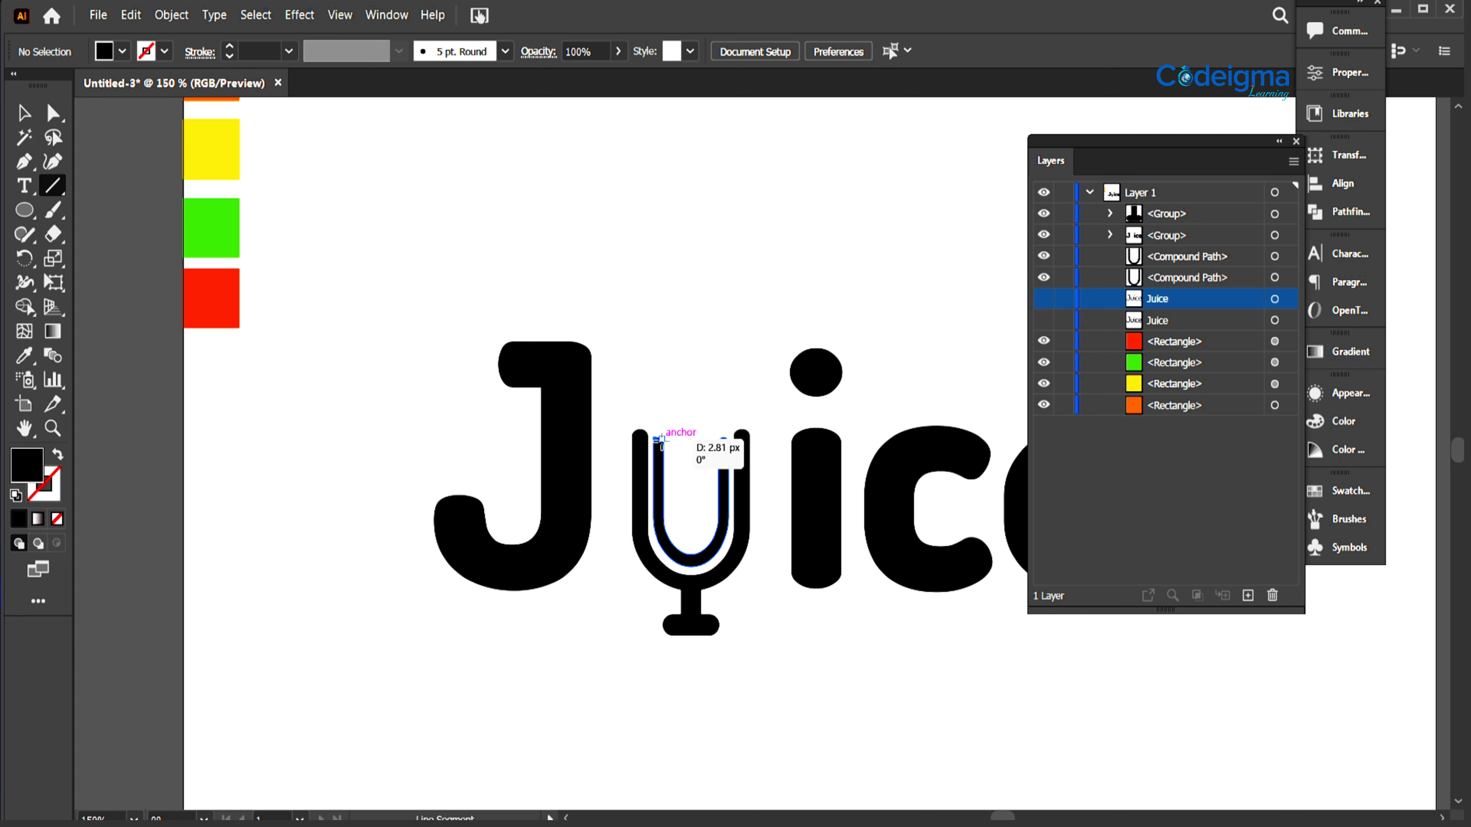
{"action": "left_click_drag", "start_coordinate": [660, 438], "coordinate": [728, 438]}
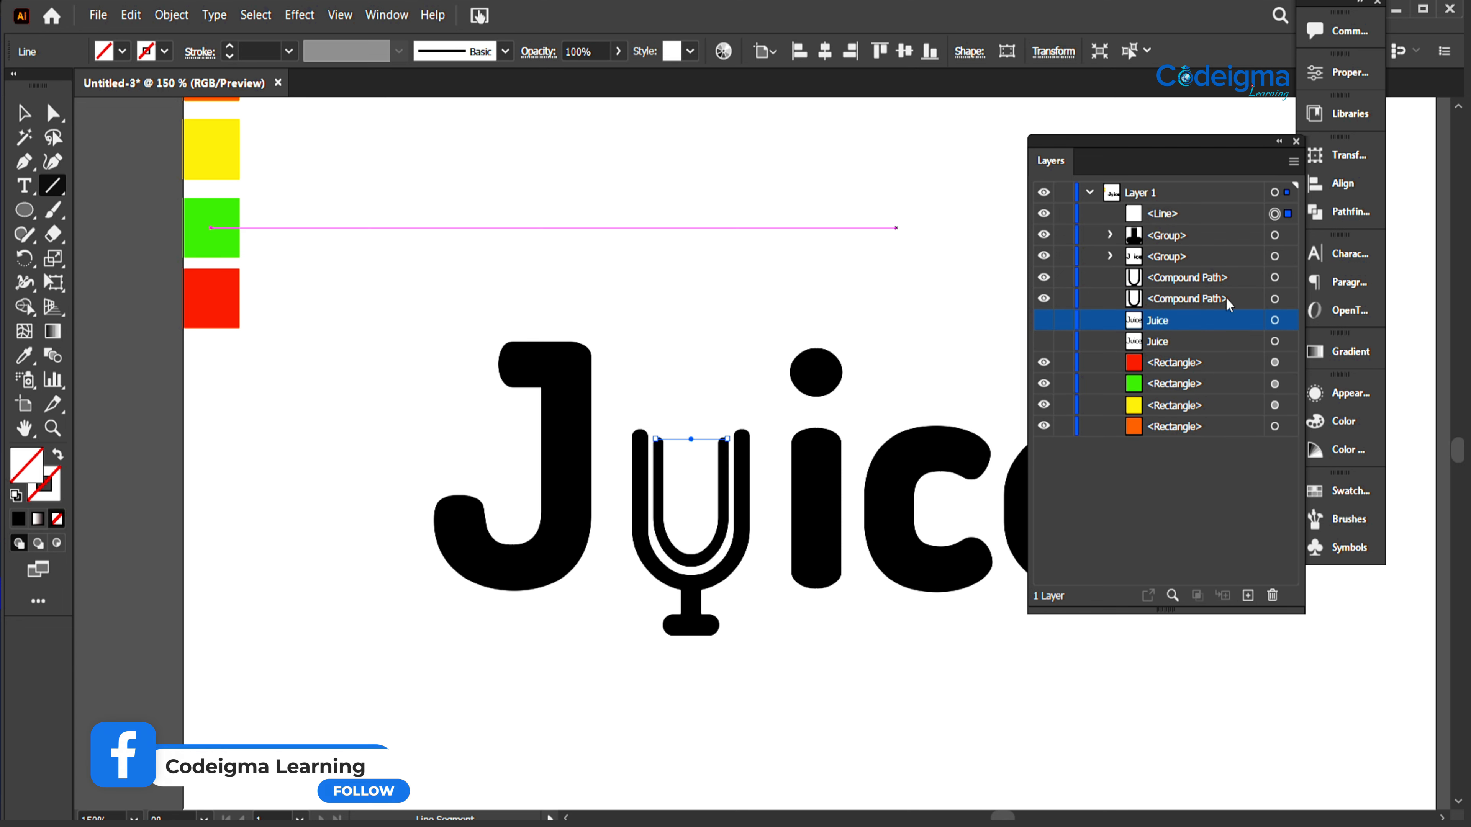
Step: Try to fill the inner u below the line into one solid shape with Shape Builder
{"action": "left_click", "coordinate": [1274, 256], "text": "shift"}
{"action": "left_click", "coordinate": [1275, 235], "text": "shift"}
{"action": "left_click", "coordinate": [1275, 214], "text": "shift"}
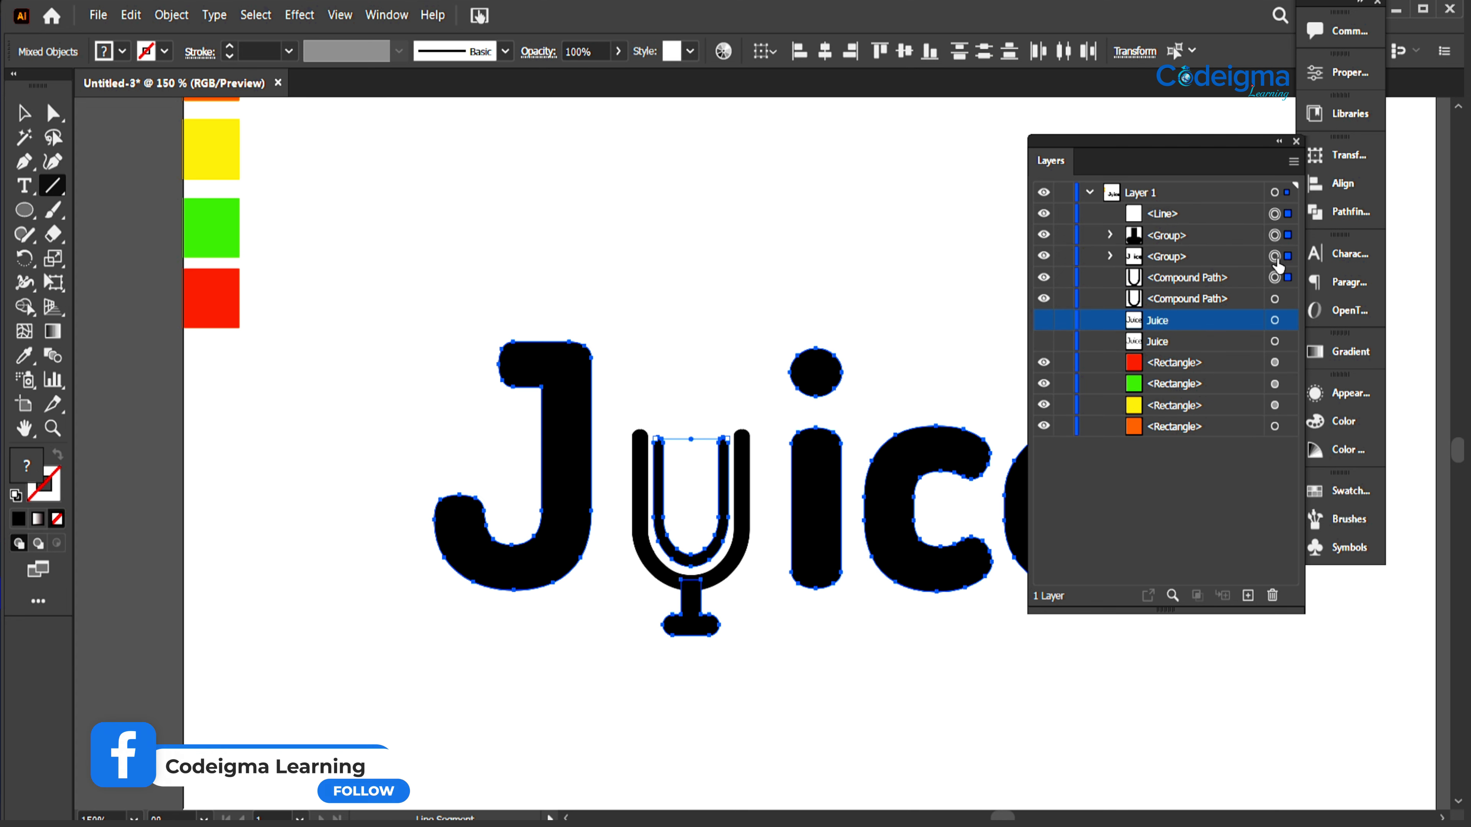
{"action": "left_click", "coordinate": [1278, 278]}
{"action": "key", "text": "shift+m"}
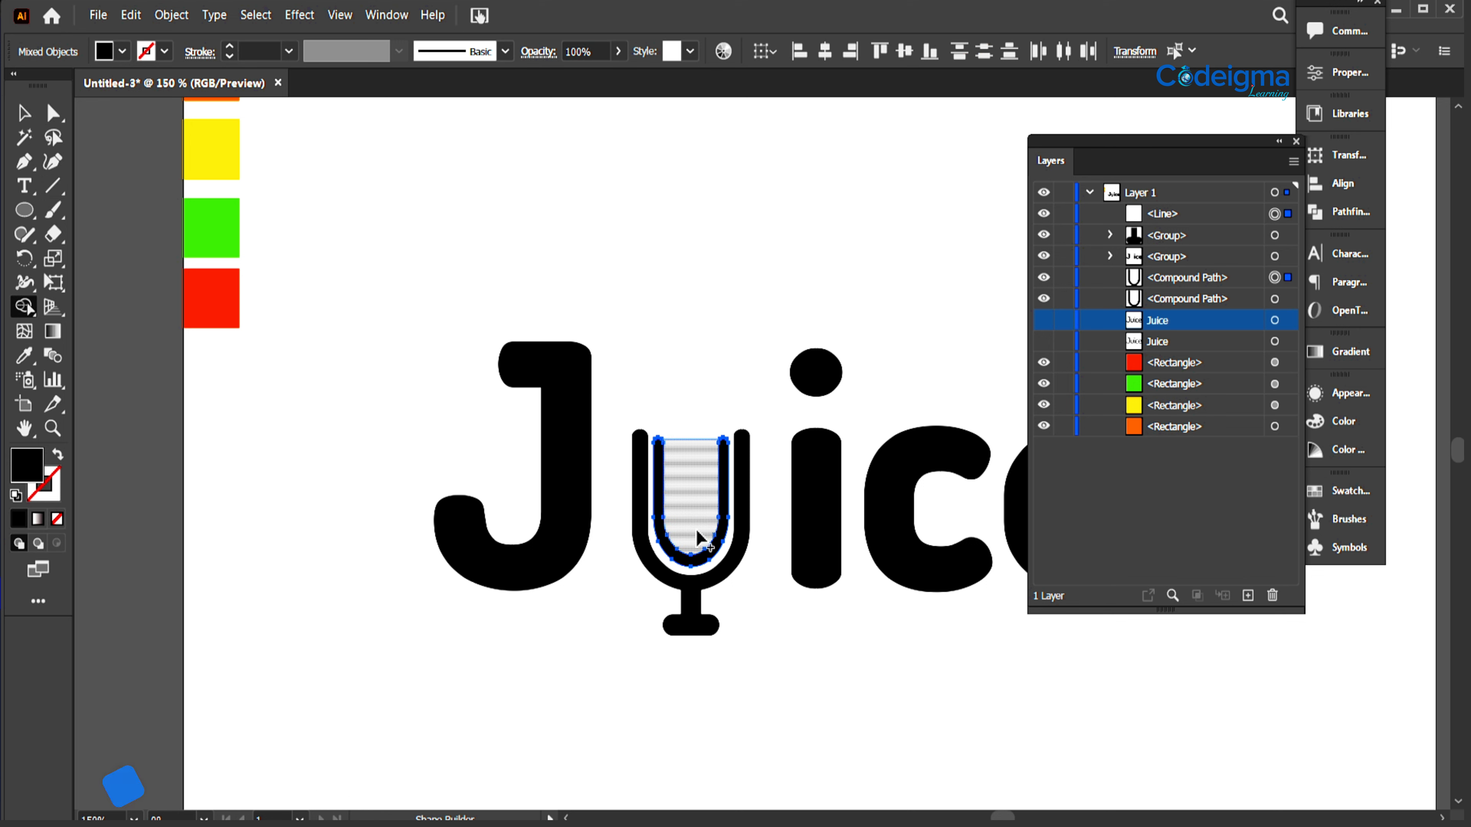
{"action": "left_click_drag", "start_coordinate": [665, 497], "coordinate": [667, 509]}
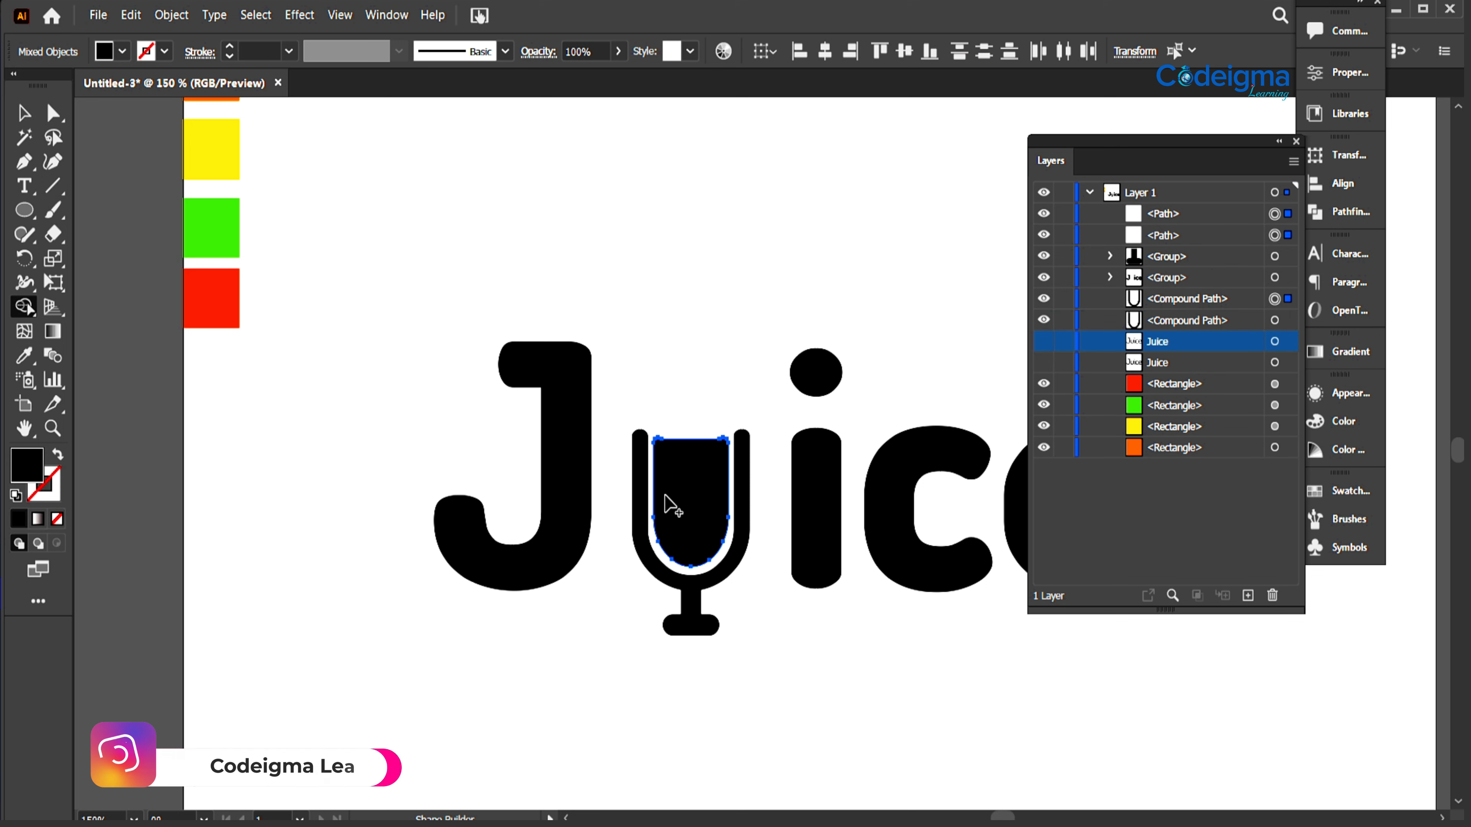
{"action": "key", "text": "v"}
{"action": "key", "text": "ctrl+z"}
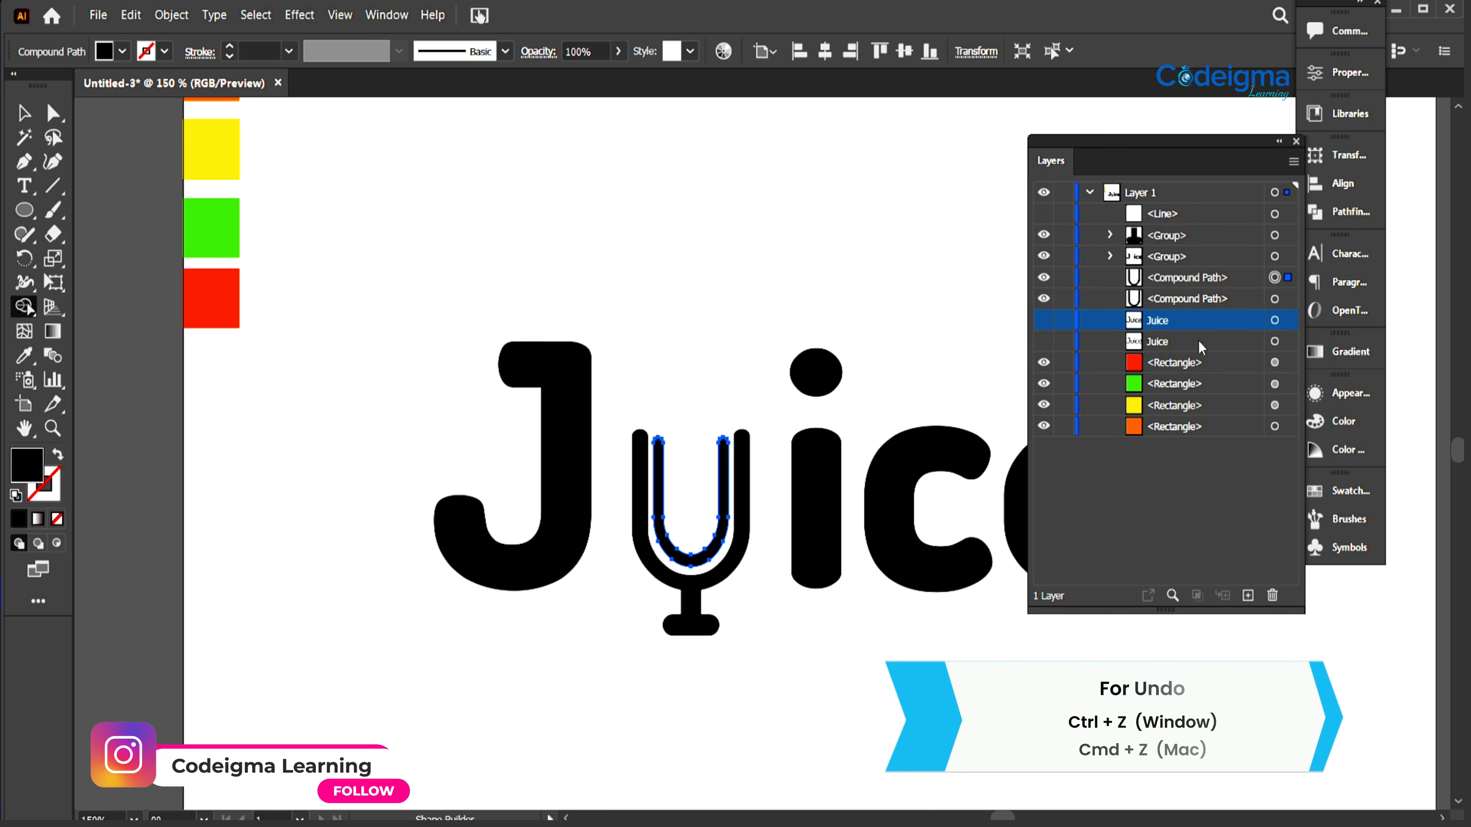
Step: Delete the anchor points that form the rounded caps on both arms of the inner u
{"action": "scroll", "coordinate": [804, 695], "scroll_direction": "up", "scroll_amount": 6}
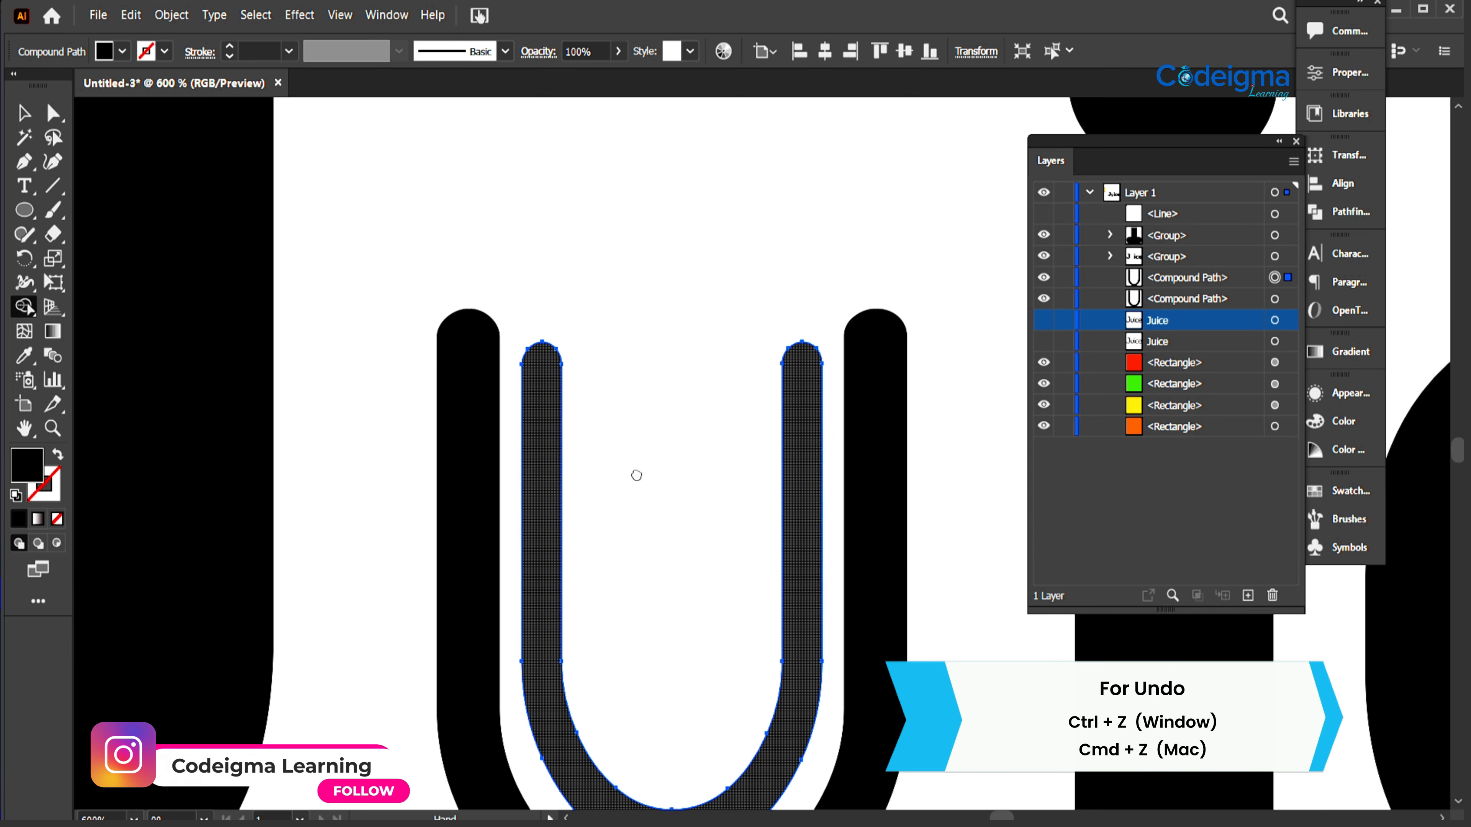
{"action": "left_click", "coordinate": [23, 162]}
{"action": "left_click", "coordinate": [144, 210]}
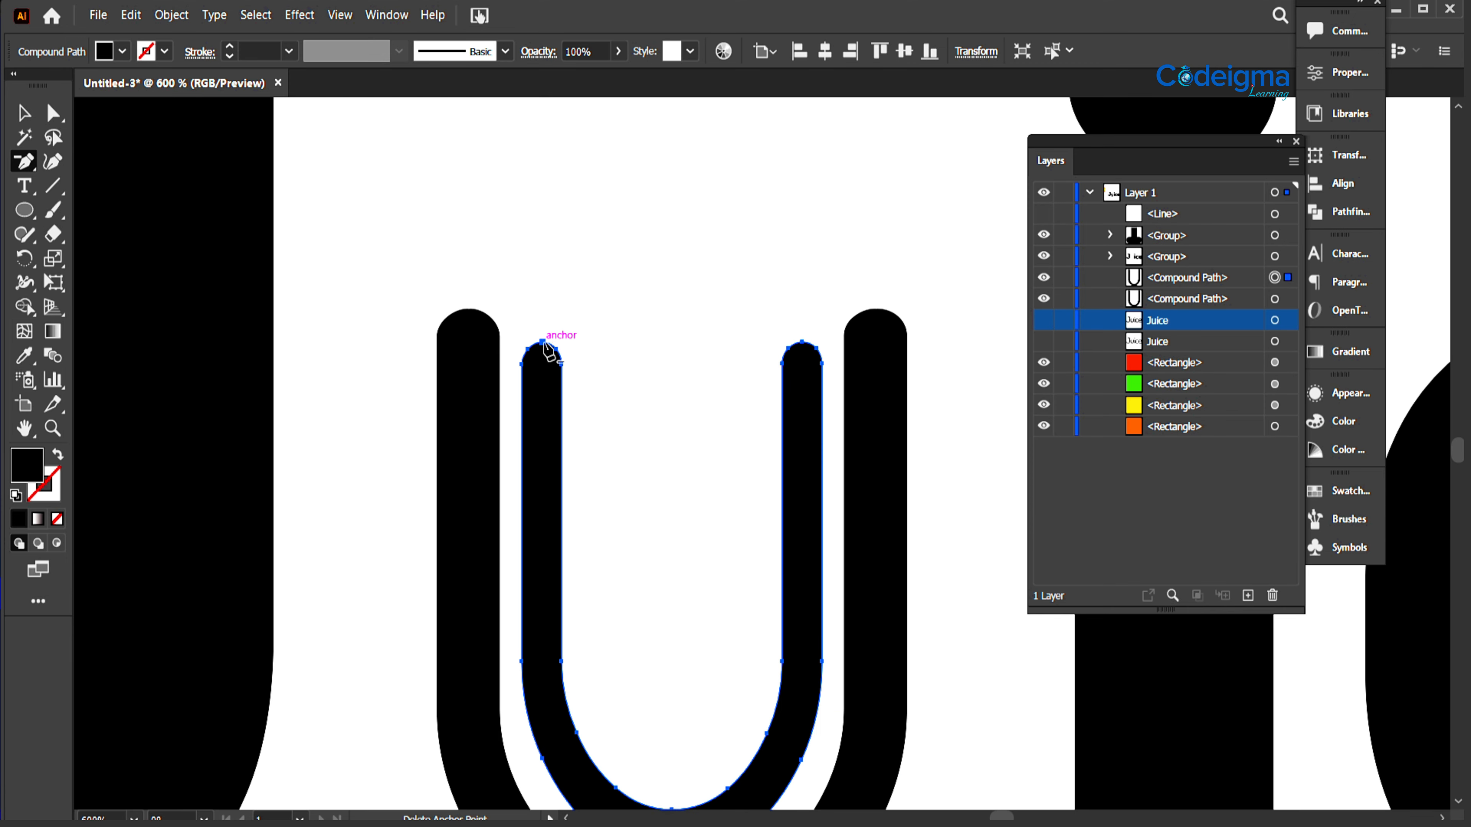
{"action": "left_click", "coordinate": [542, 343]}
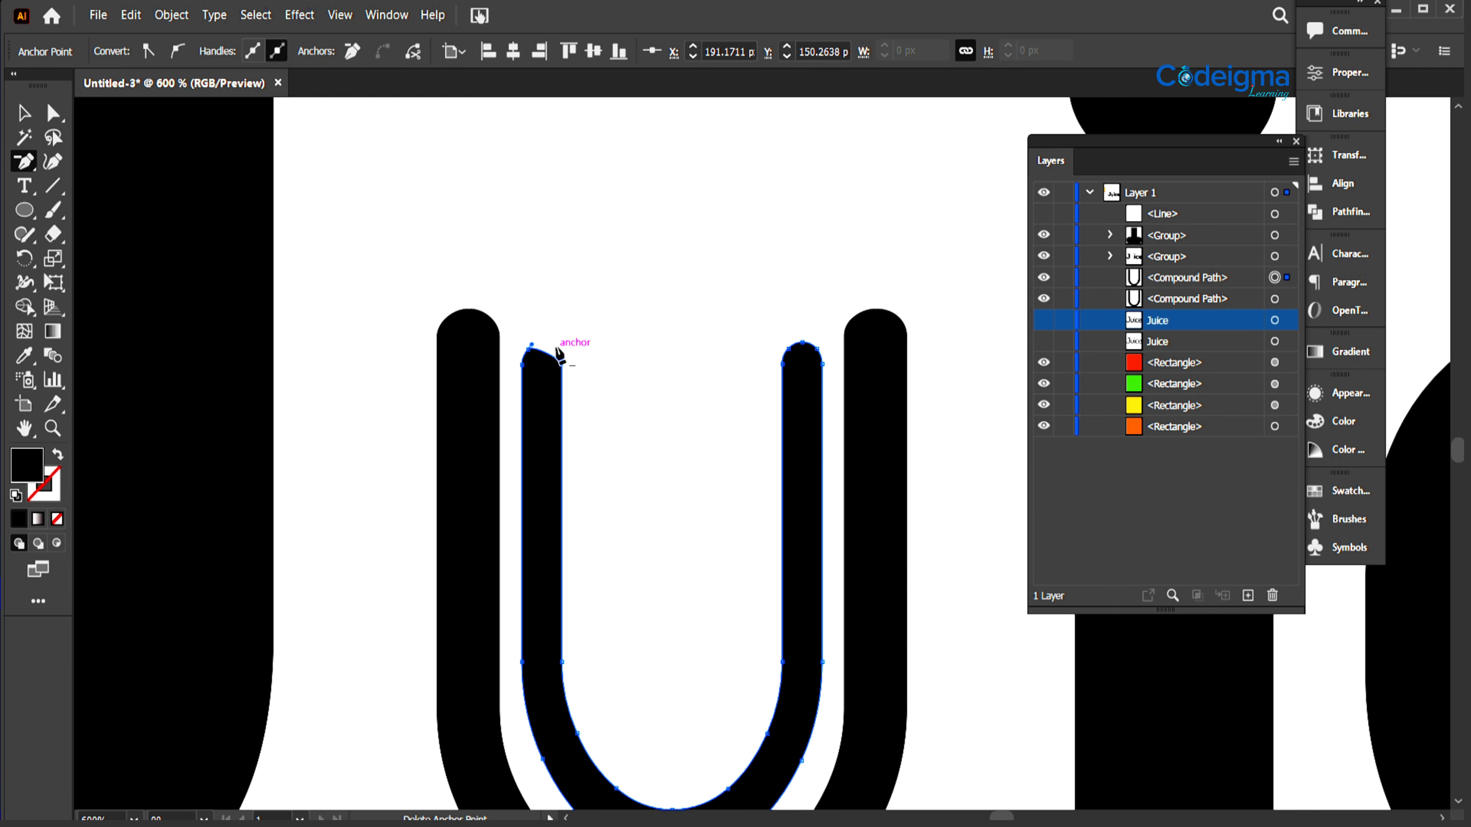
{"action": "left_click", "coordinate": [803, 346]}
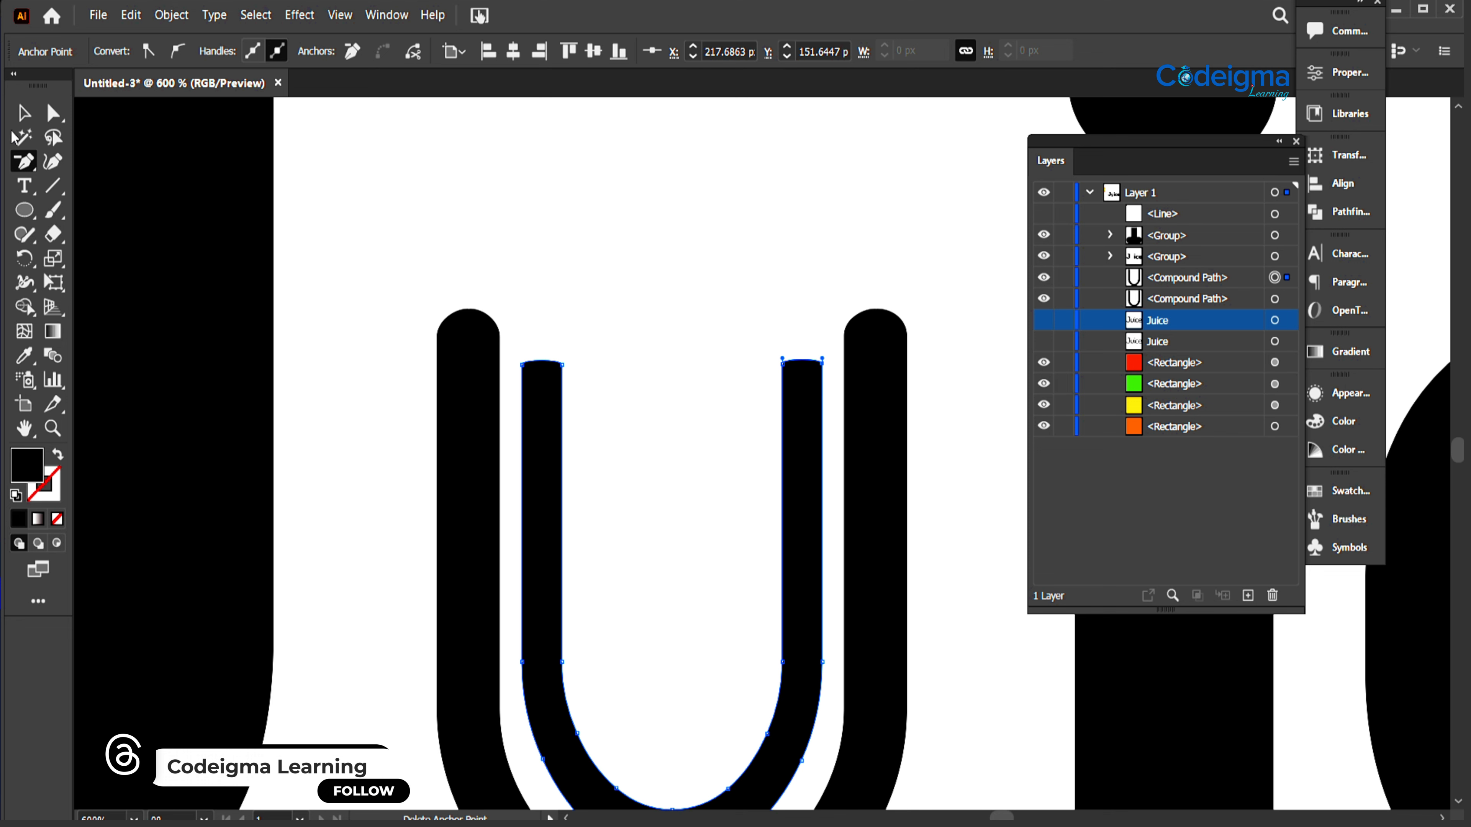
{"action": "left_click", "coordinate": [792, 363]}
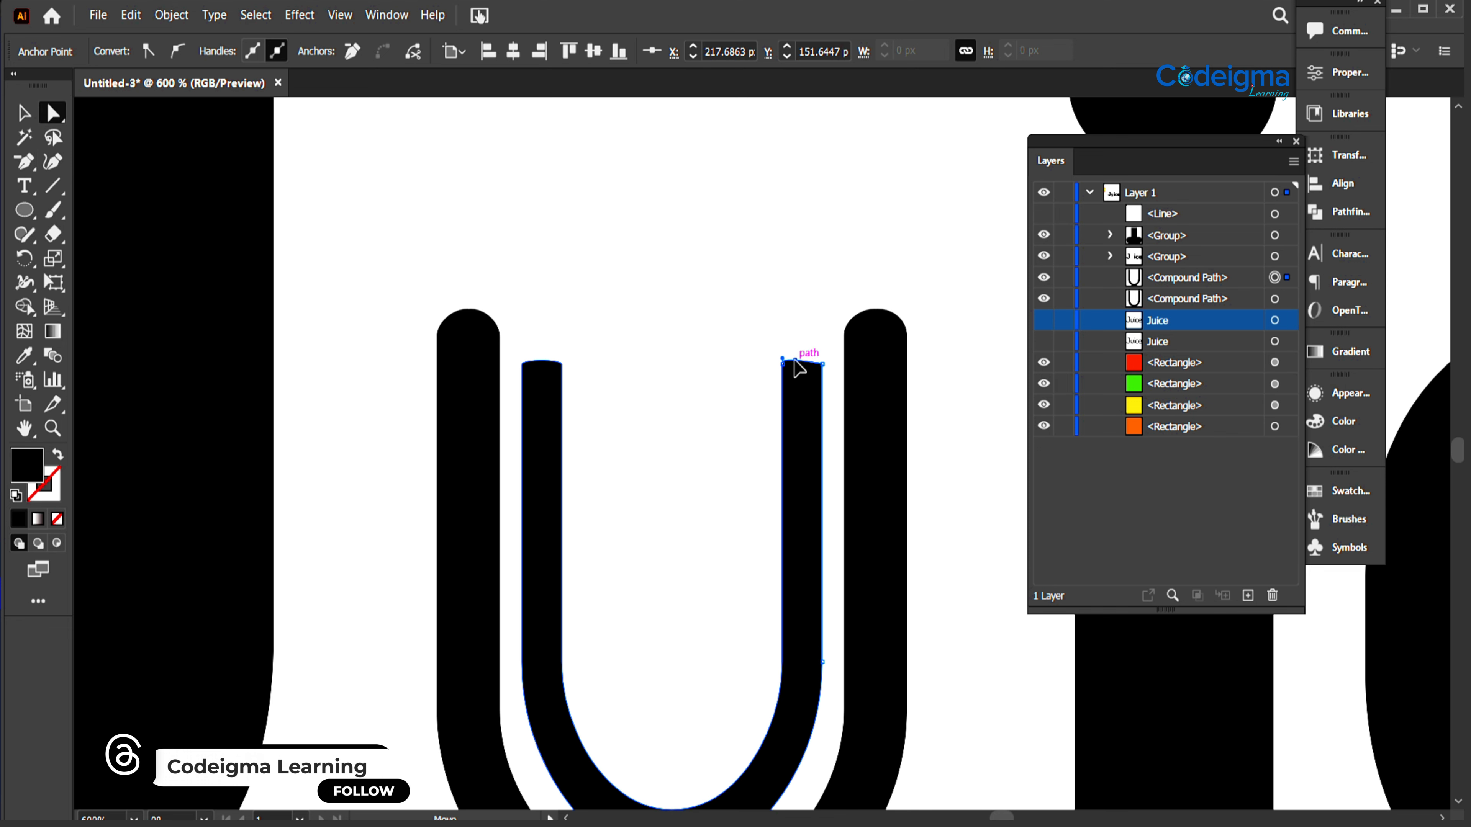
Step: Straighten the curved top edges of the inner u's arms so both ends are flat and level
{"action": "left_click_drag", "start_coordinate": [794, 361], "coordinate": [811, 363]}
{"action": "left_click", "coordinate": [782, 364]}
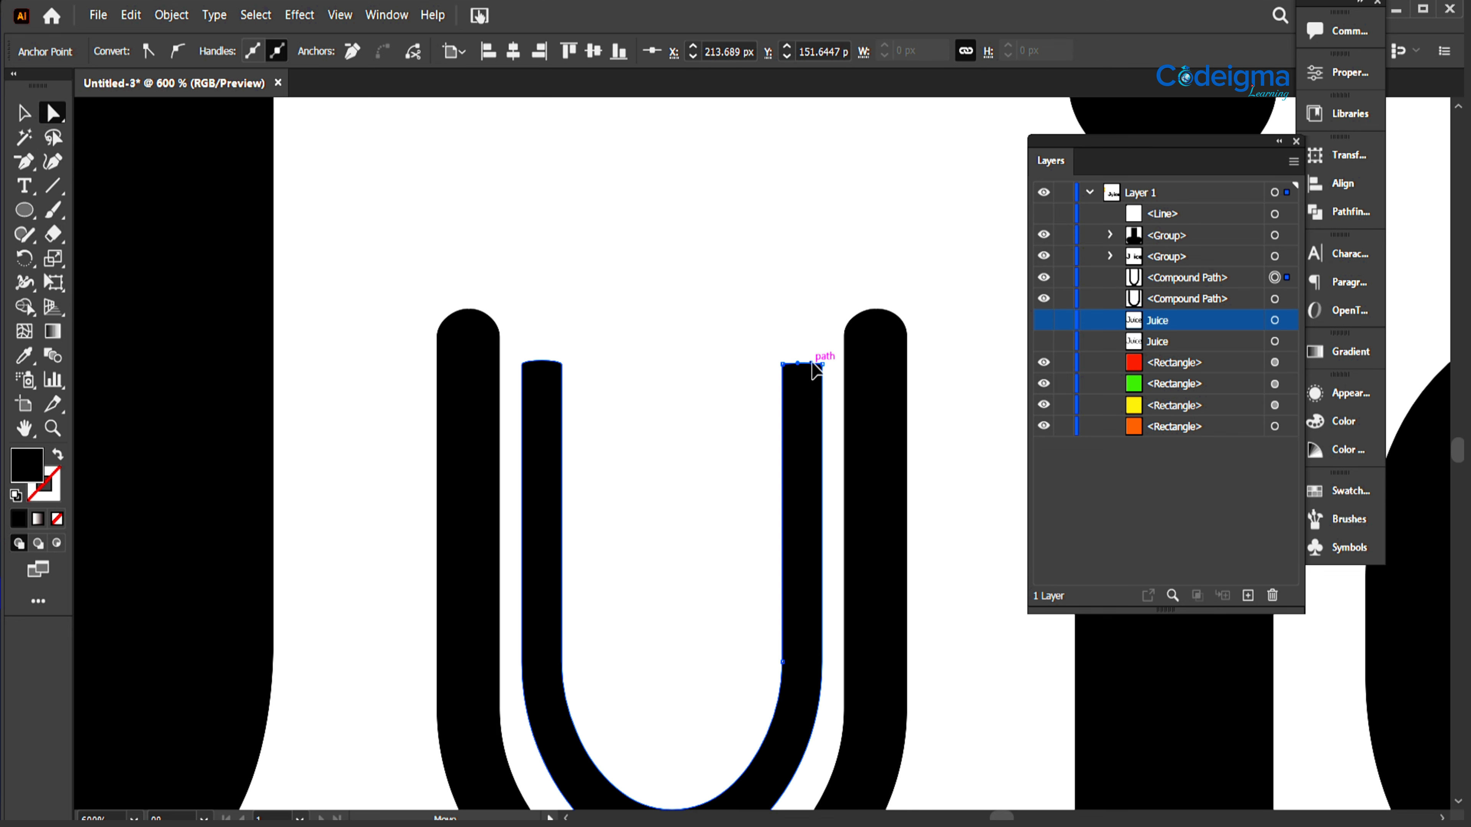
{"action": "left_click", "coordinate": [561, 364]}
{"action": "left_click_drag", "start_coordinate": [561, 359], "coordinate": [536, 366]}
{"action": "left_click", "coordinate": [535, 374]}
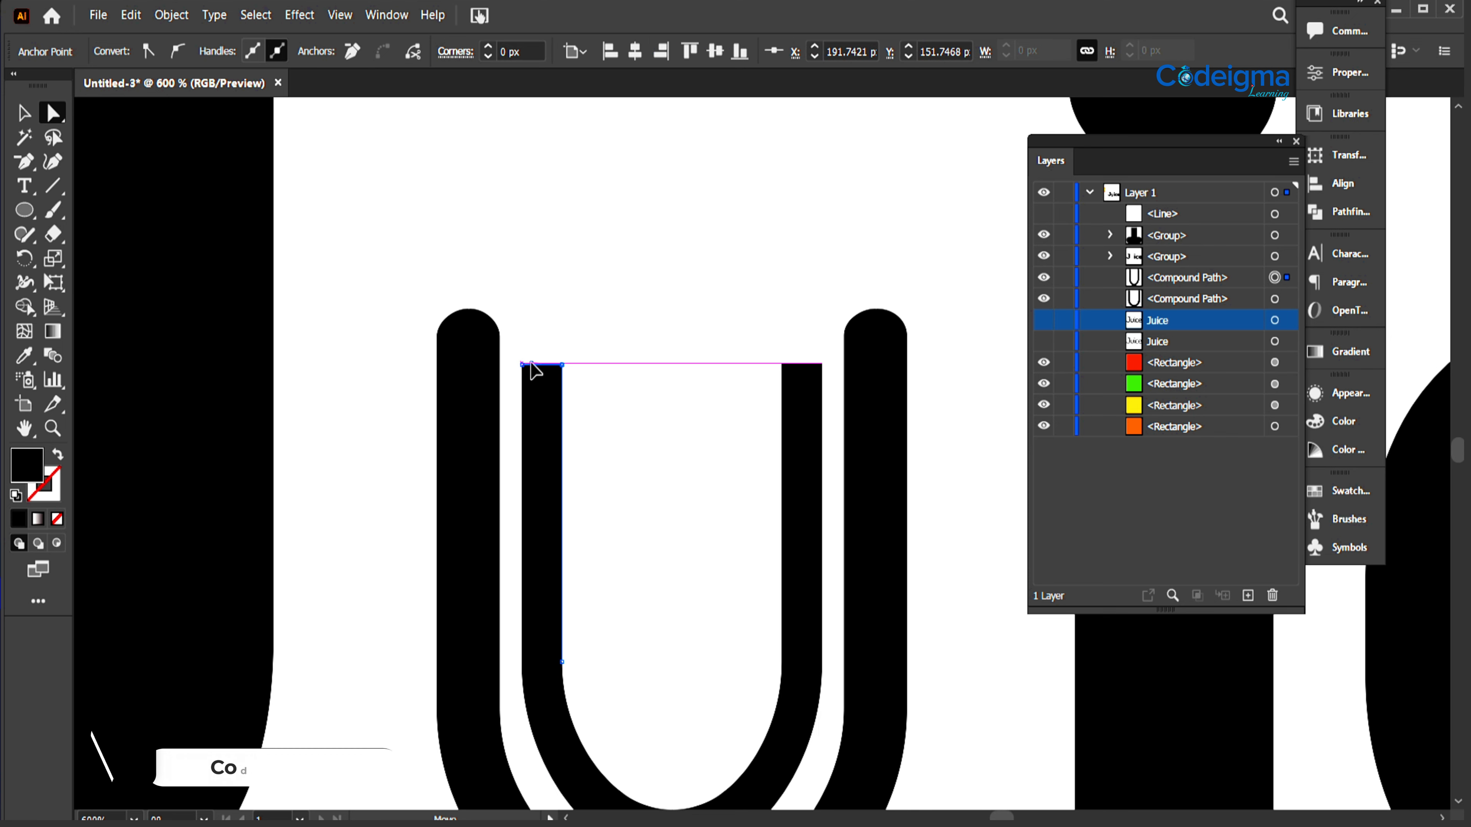
{"action": "left_click", "coordinate": [679, 453]}
{"action": "left_click", "coordinate": [564, 374]}
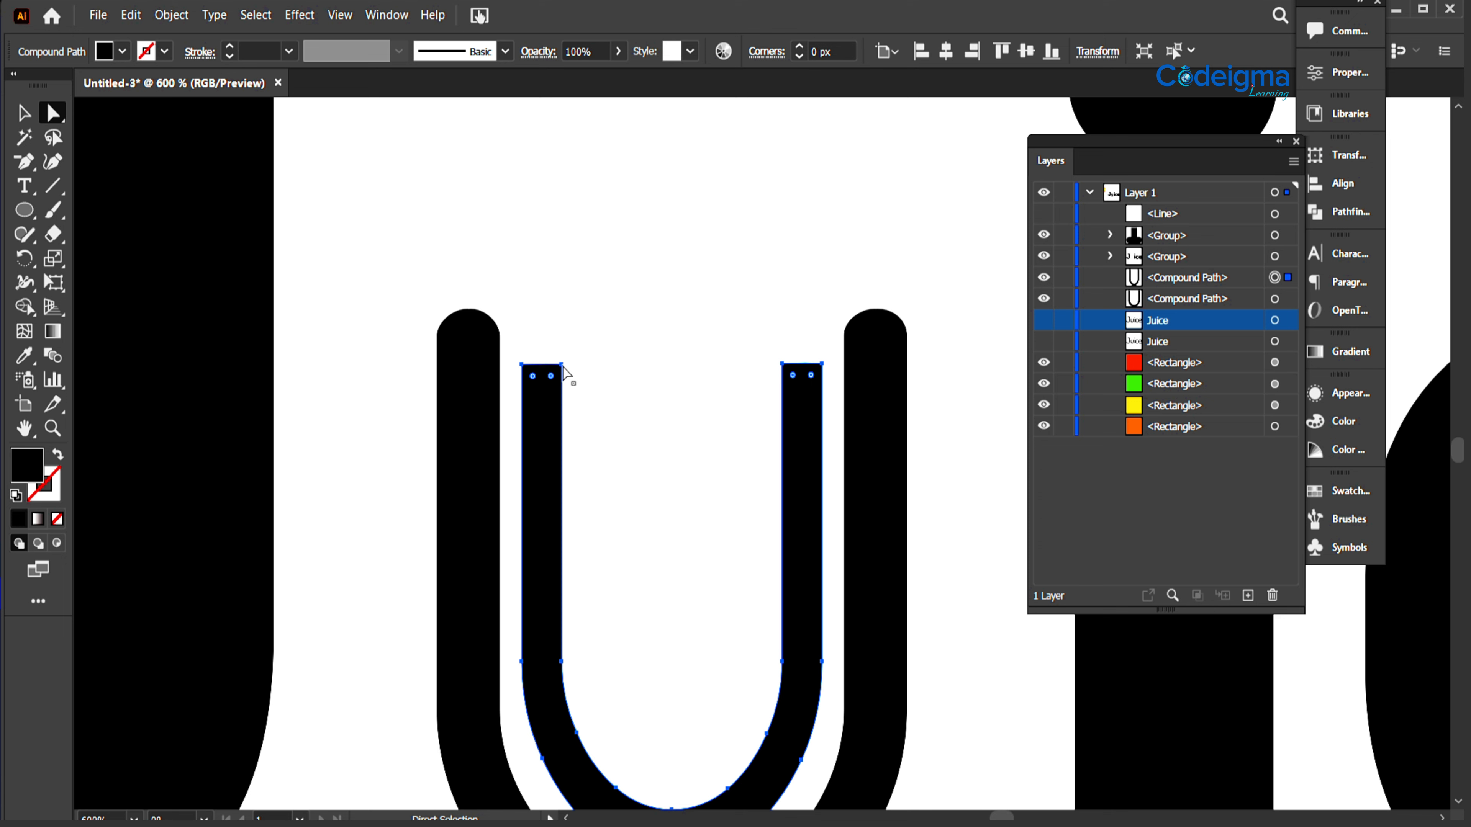
{"action": "left_click", "coordinate": [525, 367]}
{"action": "left_click", "coordinate": [718, 418]}
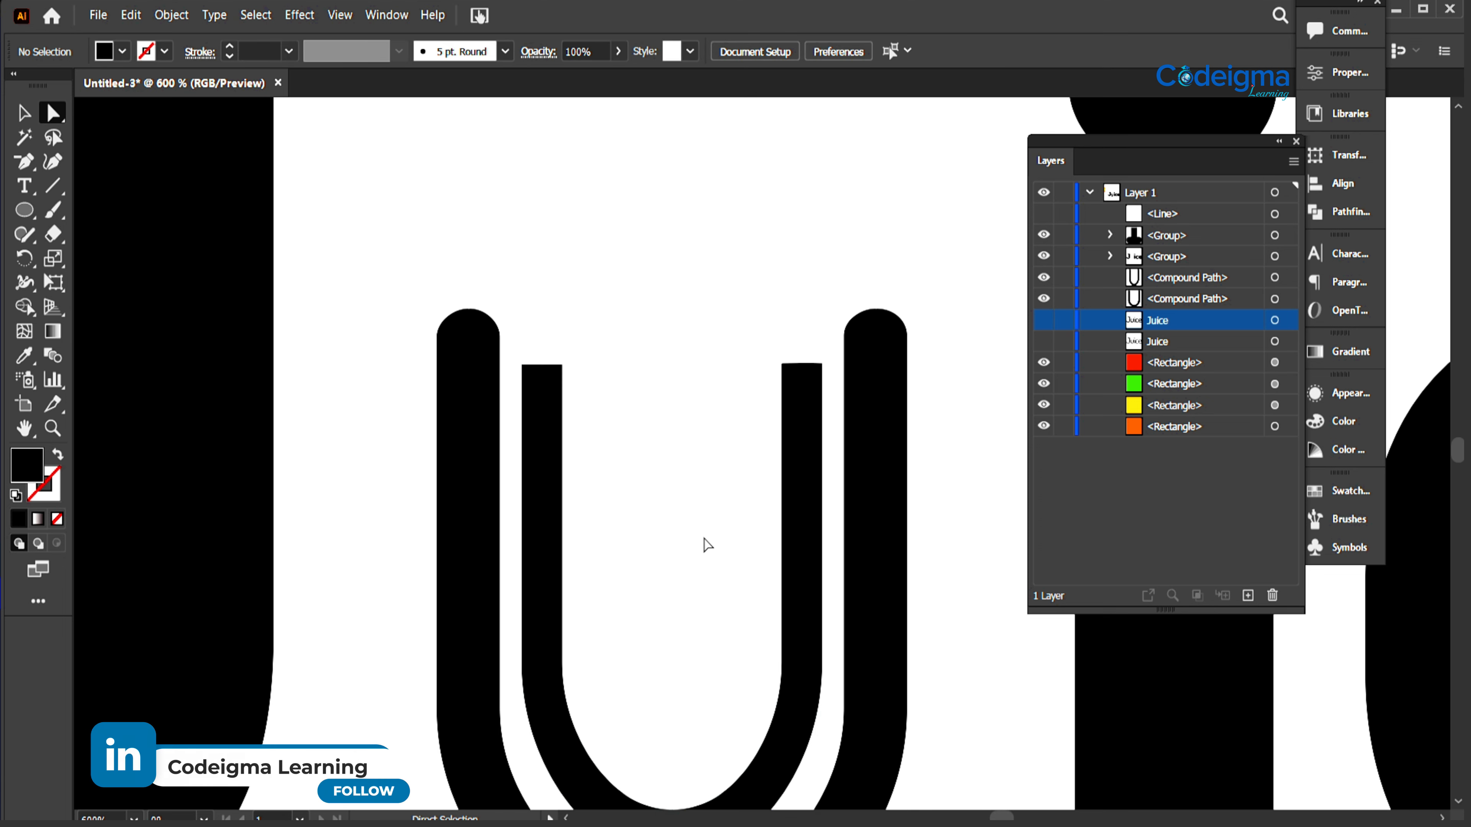
Step: Give the horizontal line a black 0.25 pt stroke and lower it onto the flat ends of the inner u
{"action": "left_click", "coordinate": [1277, 213]}
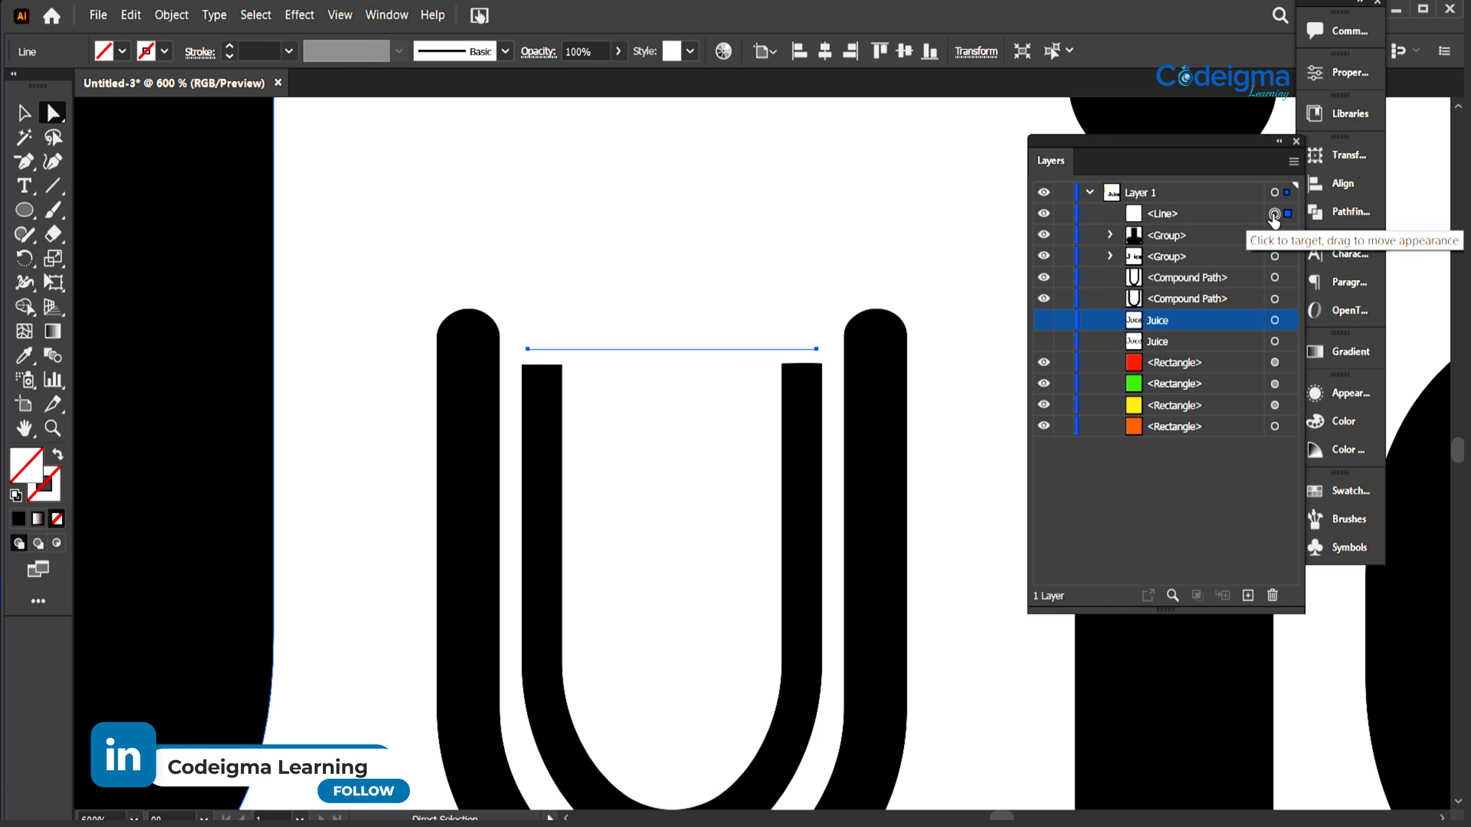
{"action": "left_click_drag", "start_coordinate": [679, 342], "coordinate": [677, 371]}
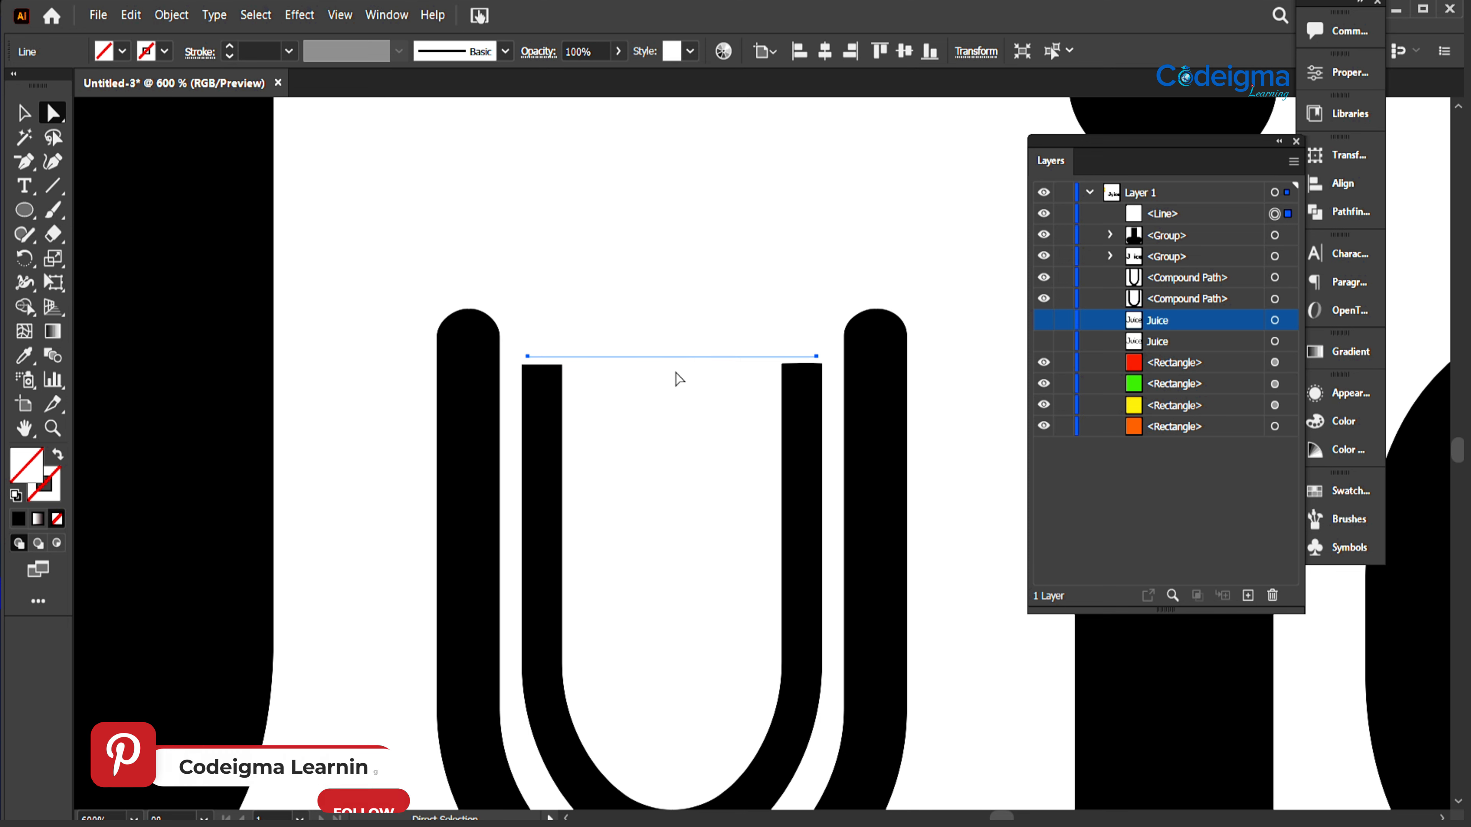
{"action": "left_click", "coordinate": [164, 51]}
{"action": "left_click", "coordinate": [47, 86]}
{"action": "left_click", "coordinate": [289, 52]}
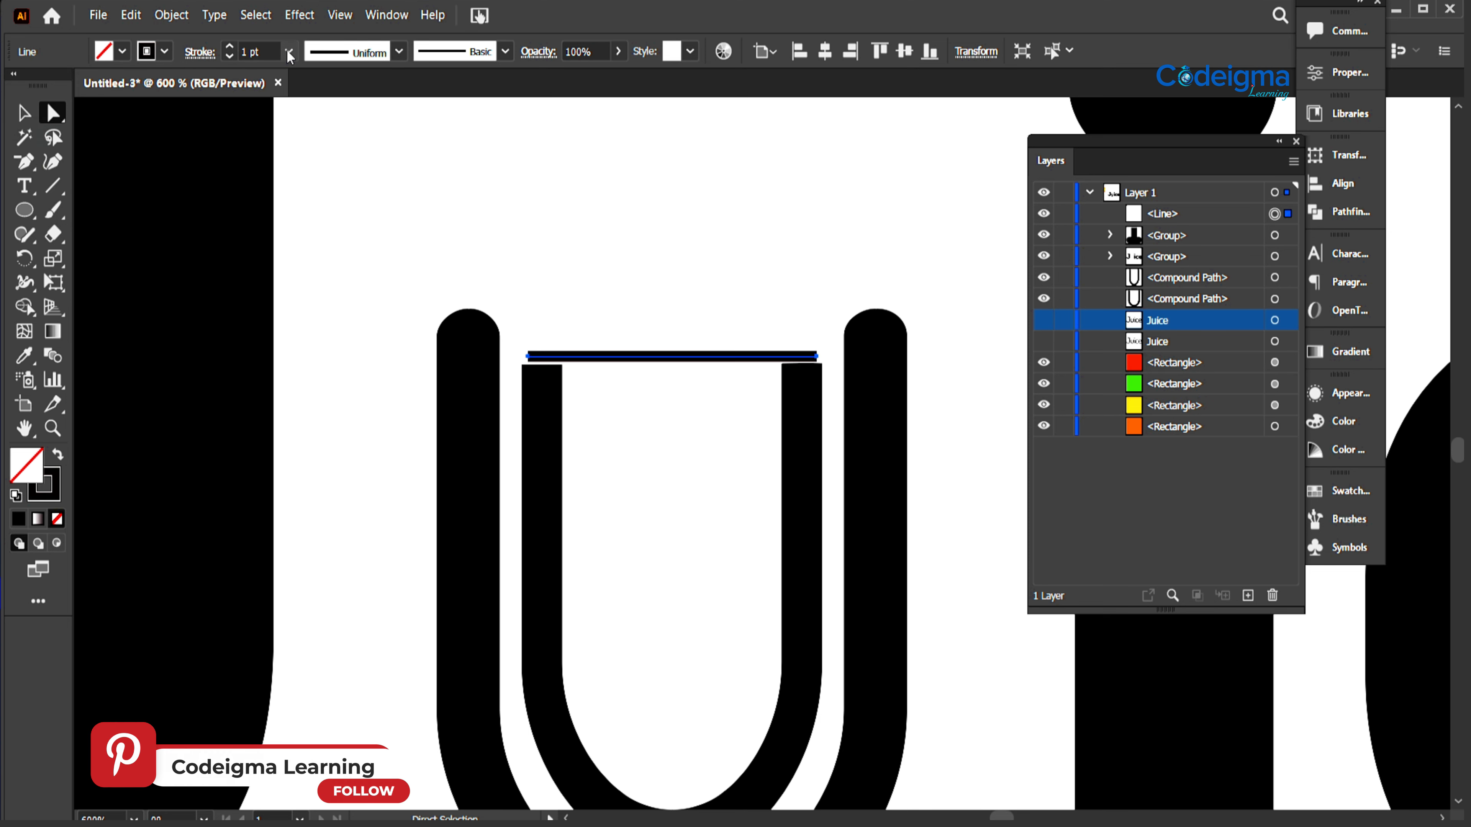
{"action": "left_click", "coordinate": [317, 79]}
{"action": "left_click_drag", "start_coordinate": [669, 360], "coordinate": [670, 366]}
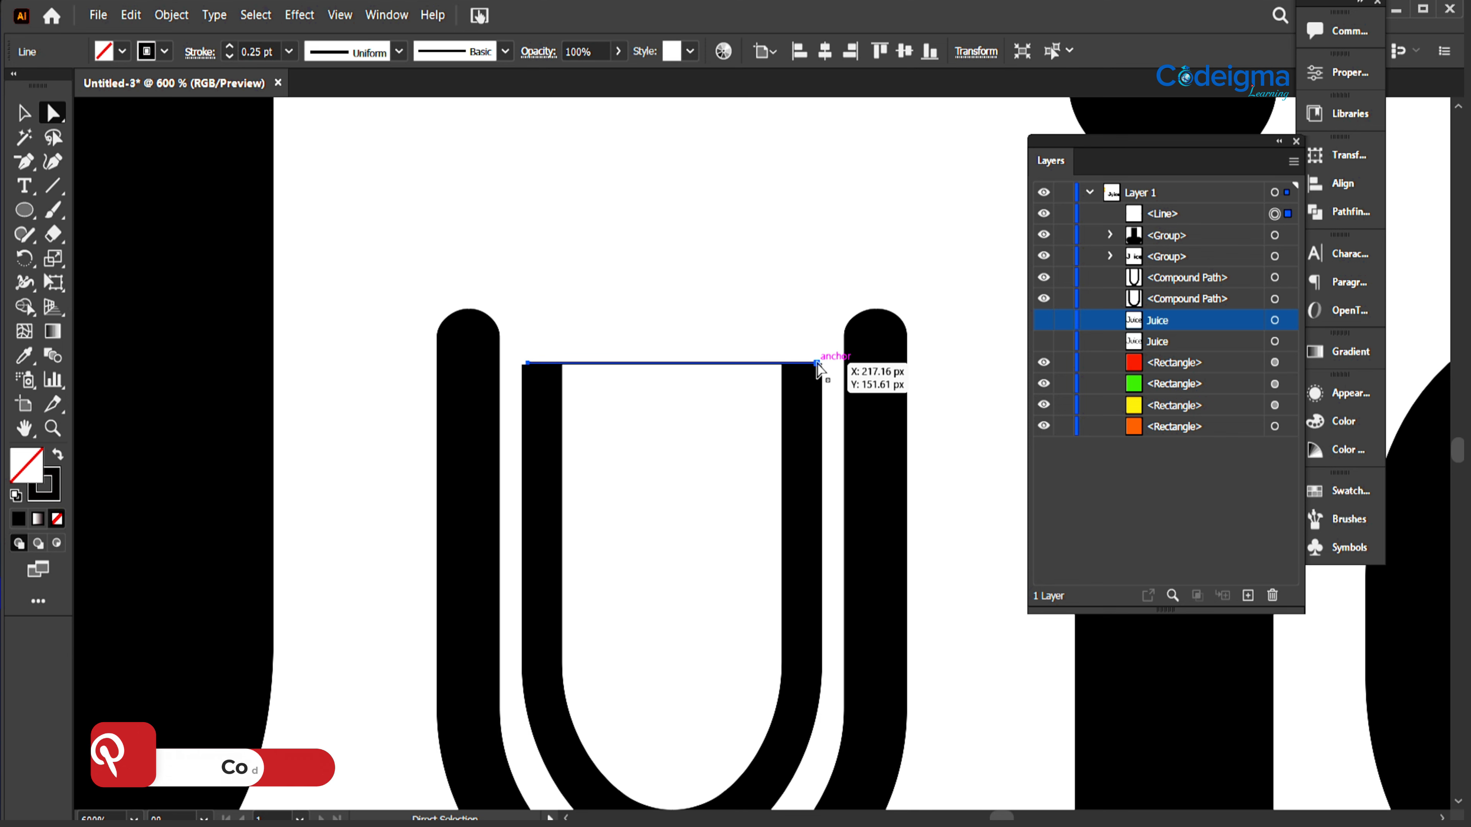
Step: Try to merge the inner u and its interior into one shape with Shape Builder
{"action": "left_click", "coordinate": [549, 576], "text": "shift"}
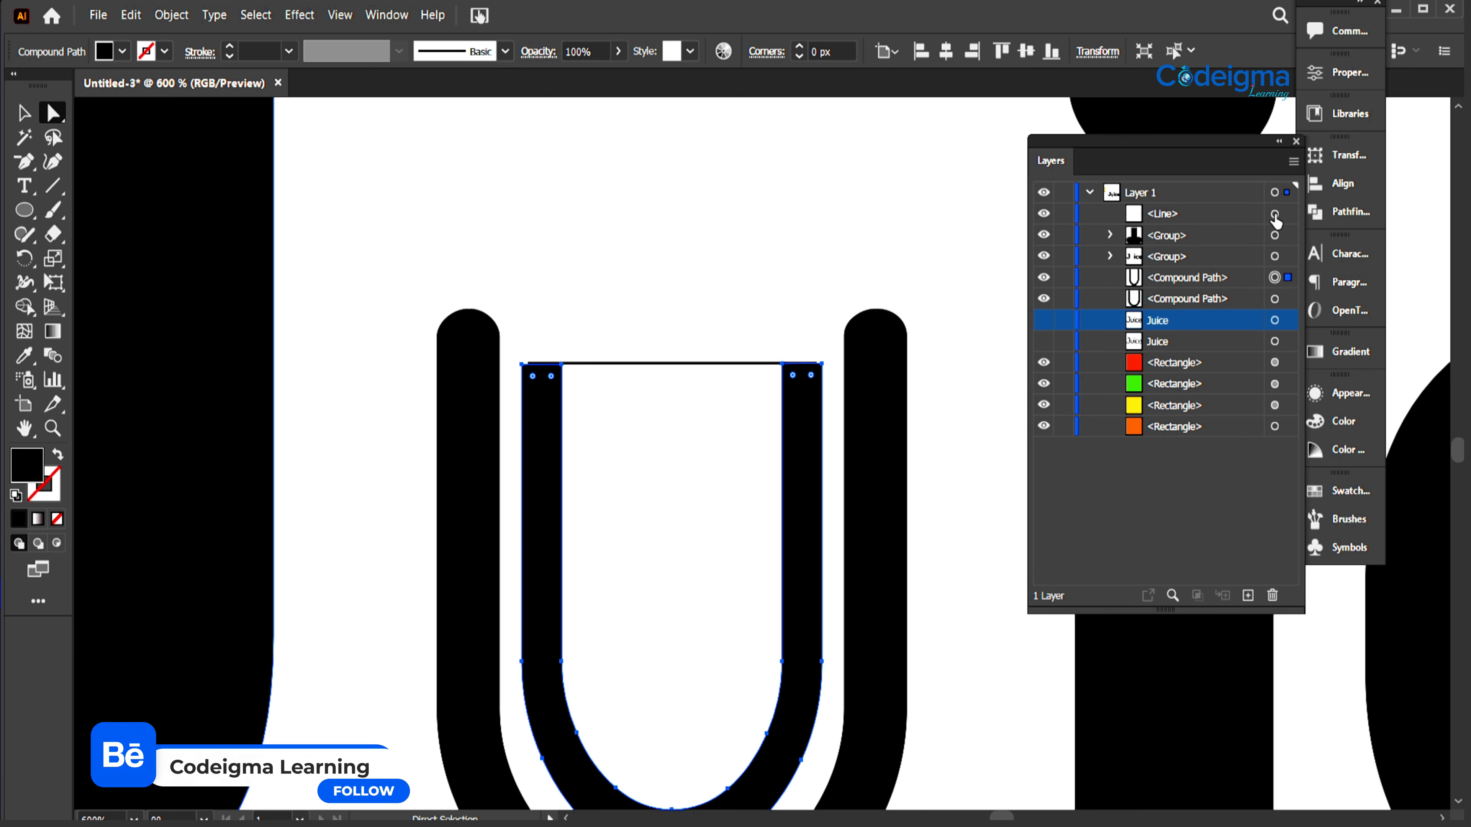
{"action": "left_click", "coordinate": [23, 307]}
{"action": "mouse_move", "coordinate": [649, 680]}
{"action": "left_mouse_down"}
{"action": "mouse_move", "coordinate": [558, 597]}
{"action": "mouse_move", "coordinate": [683, 581]}
{"action": "left_mouse_up"}
{"action": "left_click", "coordinate": [19, 114]}
{"action": "left_click", "coordinate": [585, 272]}
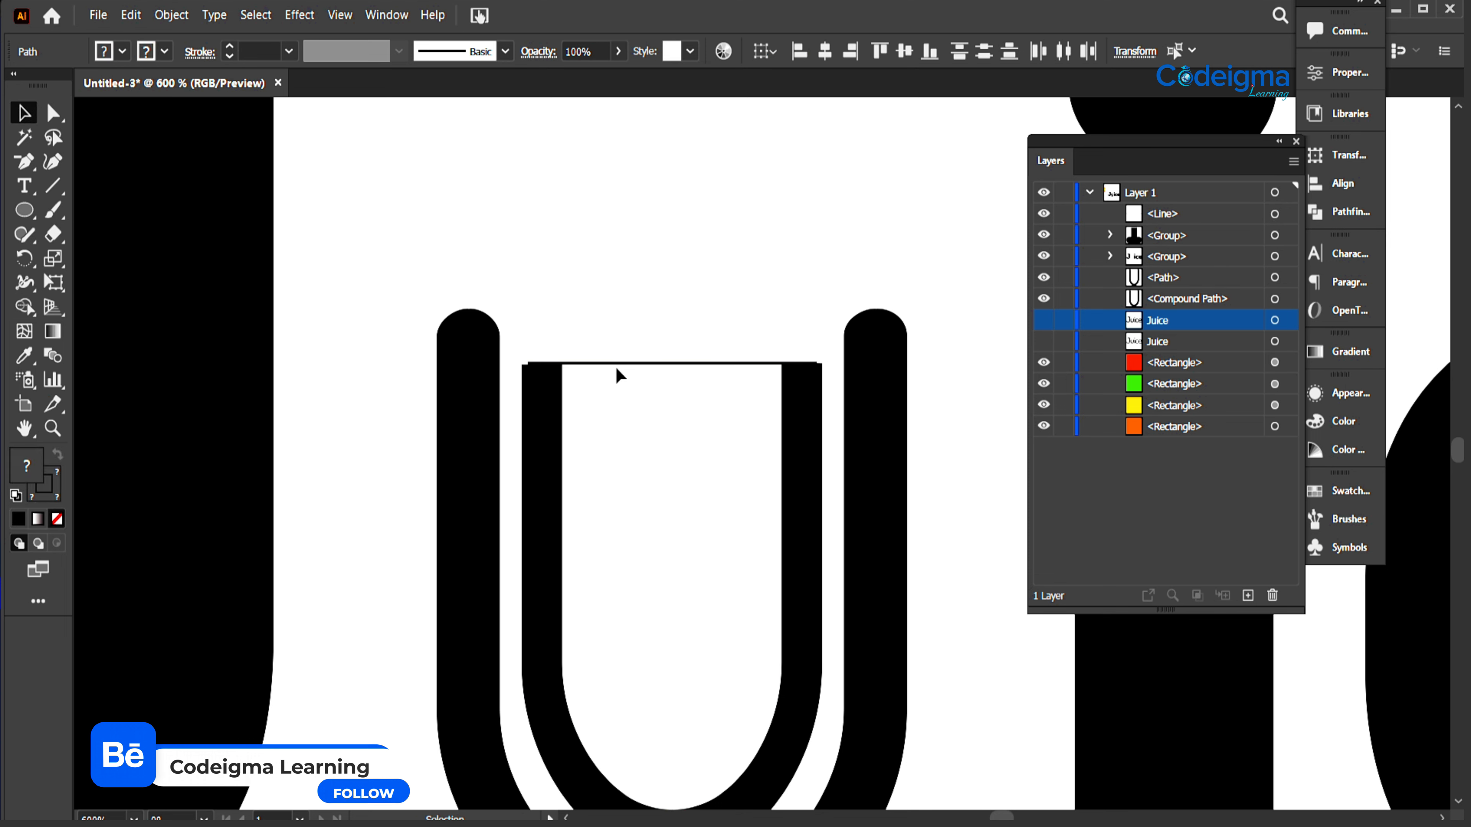
Step: Extend both ends of the horizontal line to the outer corners of the inner u's arms
{"action": "left_click", "coordinate": [613, 364]}
{"action": "left_click_drag", "start_coordinate": [527, 363], "coordinate": [521, 364]}
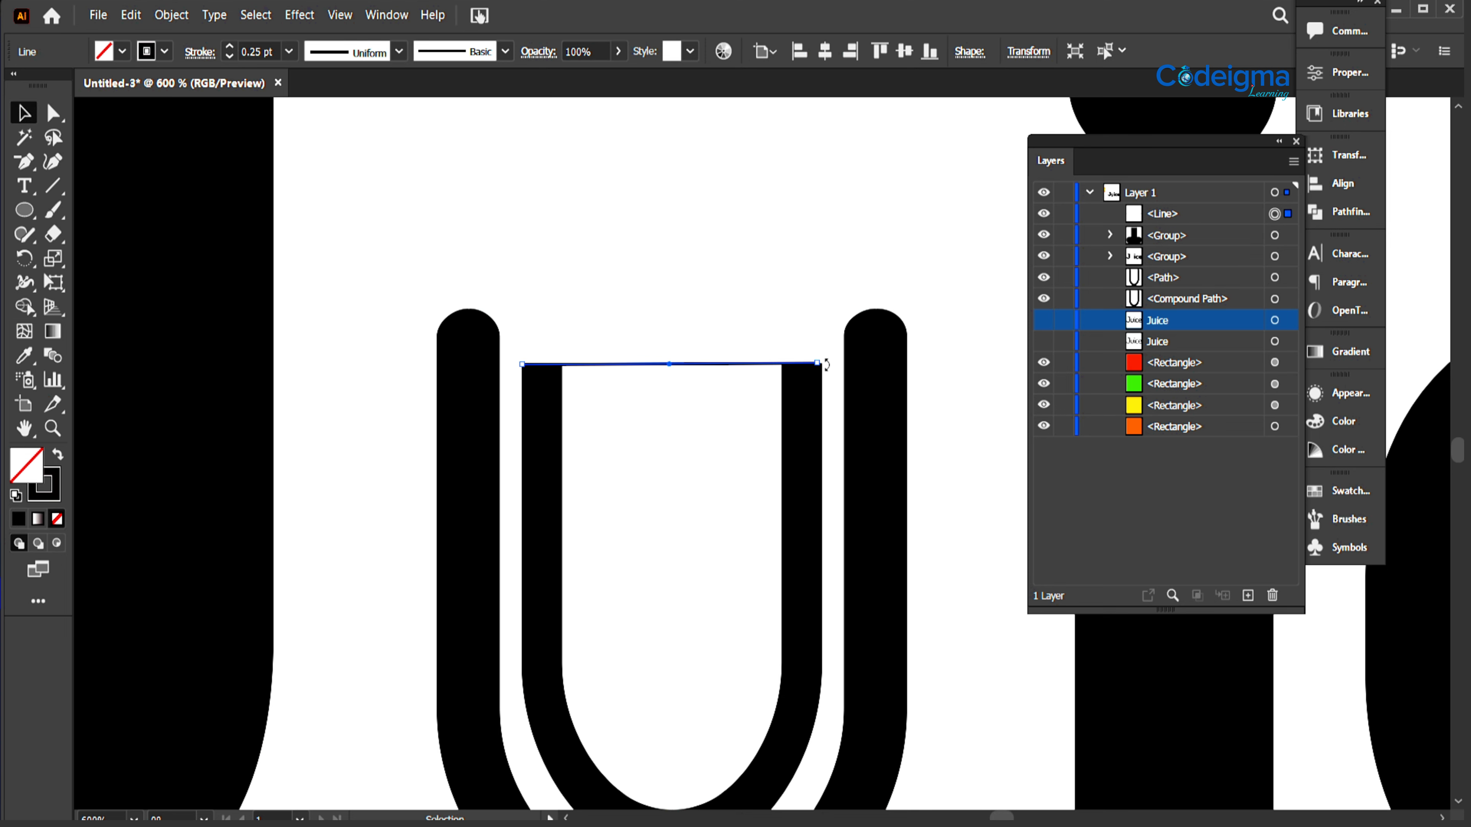
{"action": "left_click_drag", "start_coordinate": [818, 363], "coordinate": [822, 364]}
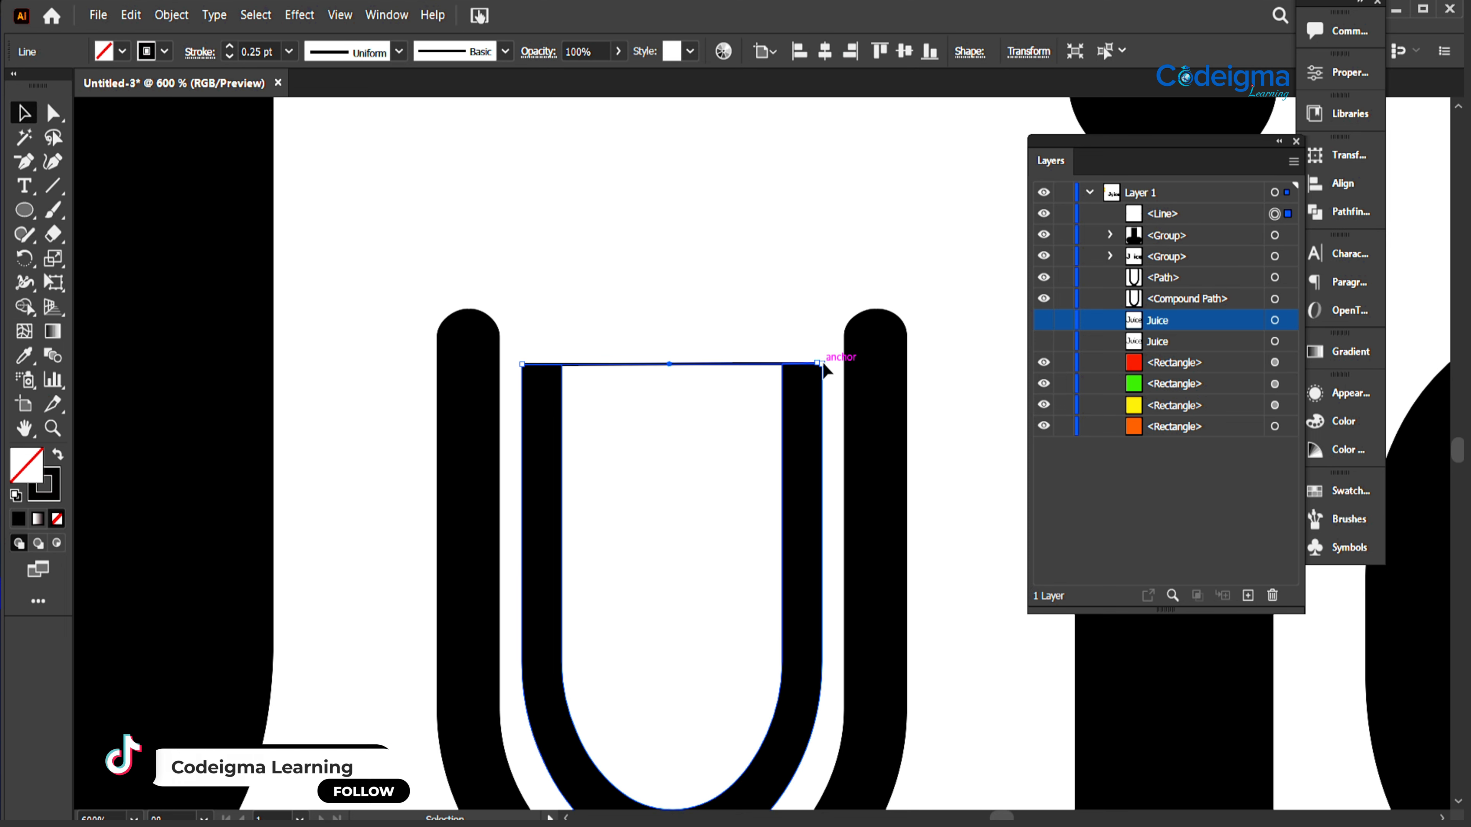
Step: Merge the inner u with the area enclosed by the line using Shape Builder and delete the leftover line path
{"action": "left_click", "coordinate": [1274, 278], "text": "shift"}
{"action": "key", "text": "shift+m"}
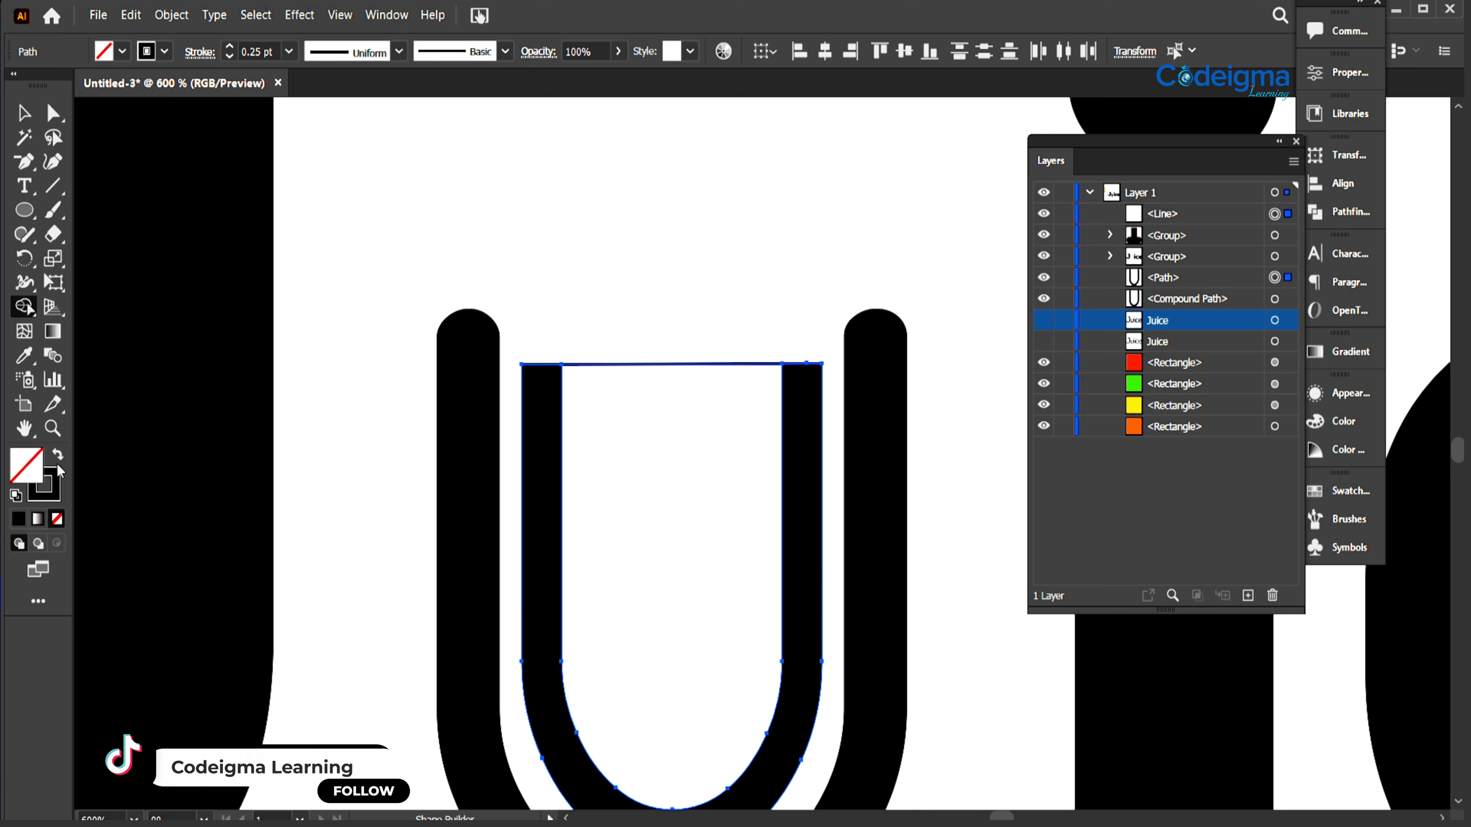
{"action": "mouse_move", "coordinate": [683, 612]}
{"action": "left_mouse_down"}
{"action": "mouse_move", "coordinate": [548, 542]}
{"action": "mouse_move", "coordinate": [761, 535]}
{"action": "left_mouse_up"}
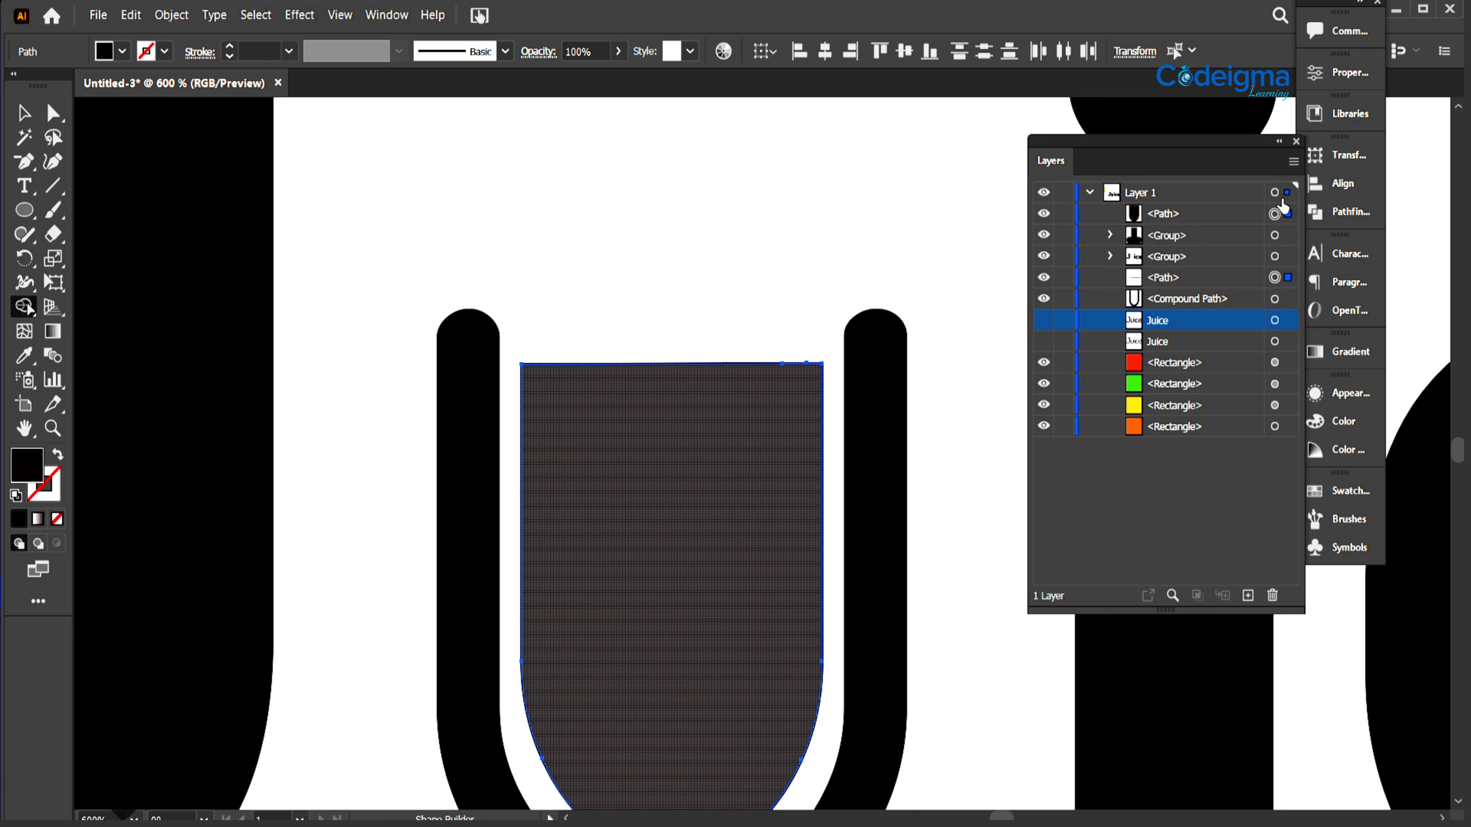
{"action": "left_click", "coordinate": [1274, 279]}
{"action": "key", "text": "Delete"}
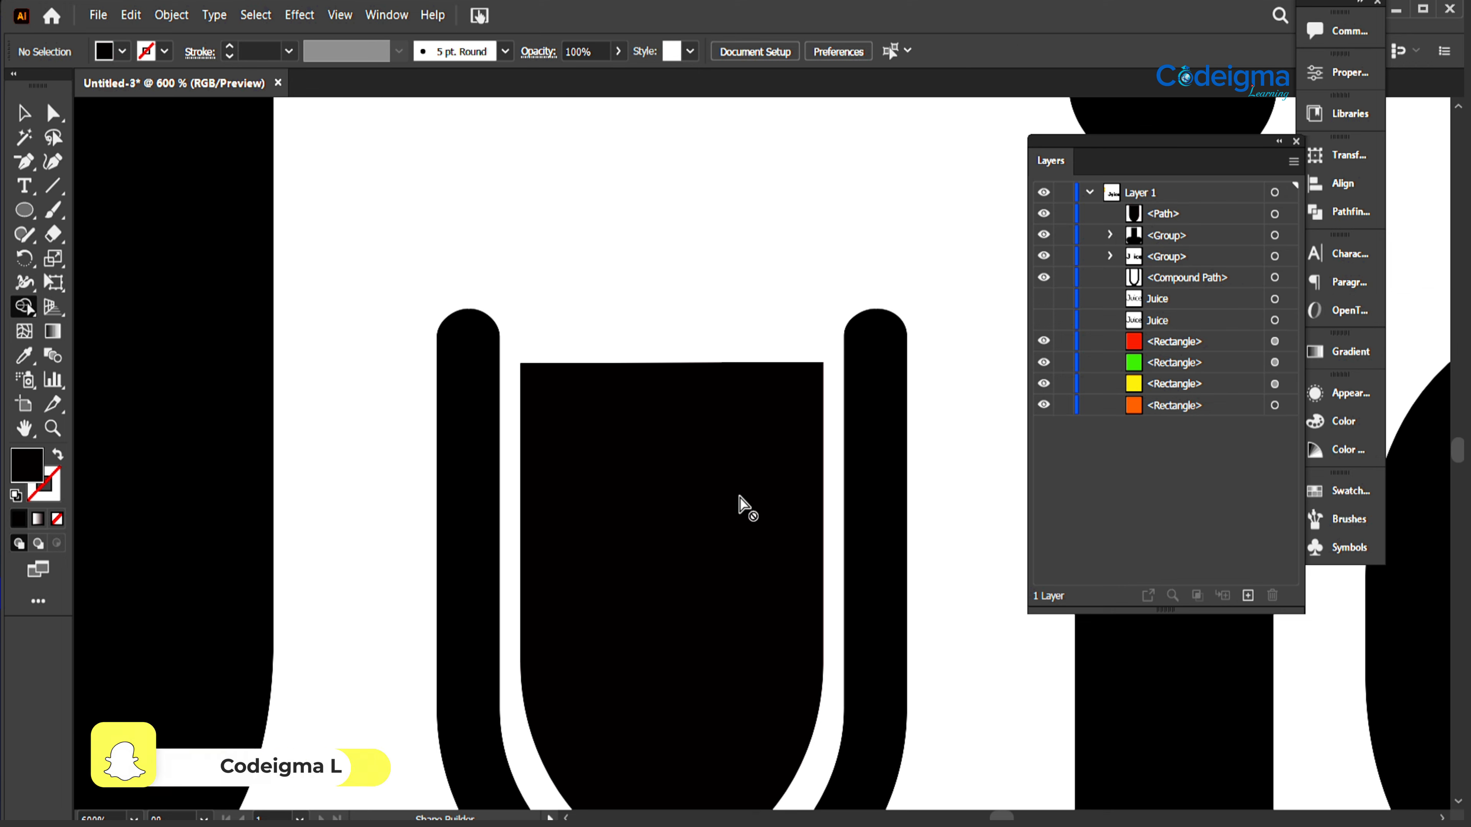
Step: Draw a circle about 14 px wide over the upper right edge of the solid juice shape and fill it red
{"action": "key", "text": "ctrl+minus"}
{"action": "key", "text": "ctrl+minus"}
{"action": "left_click_drag", "start_coordinate": [24, 210], "coordinate": [133, 253]}
{"action": "left_click_drag", "start_coordinate": [715, 322], "coordinate": [741, 419]}
{"action": "left_click", "coordinate": [122, 51]}
{"action": "left_click", "coordinate": [54, 87]}
{"action": "left_click", "coordinate": [24, 113]}
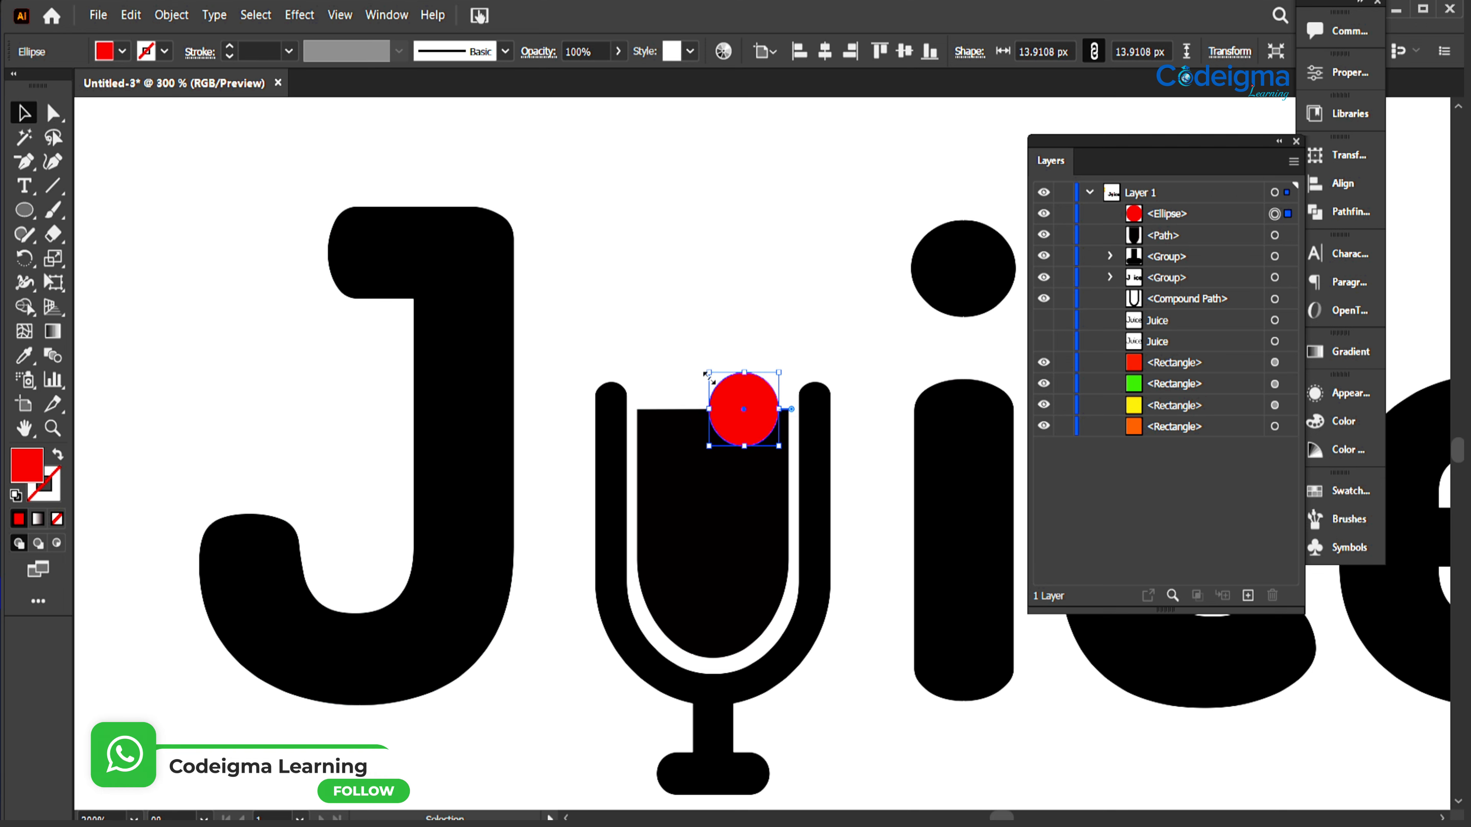
Step: Enlarge the red circle to about 20.5 px and nudge it slightly left and up over the juice shape's upper edge
{"action": "left_click_drag", "start_coordinate": [707, 373], "coordinate": [676, 343]}
{"action": "left_click_drag", "start_coordinate": [753, 418], "coordinate": [752, 427]}
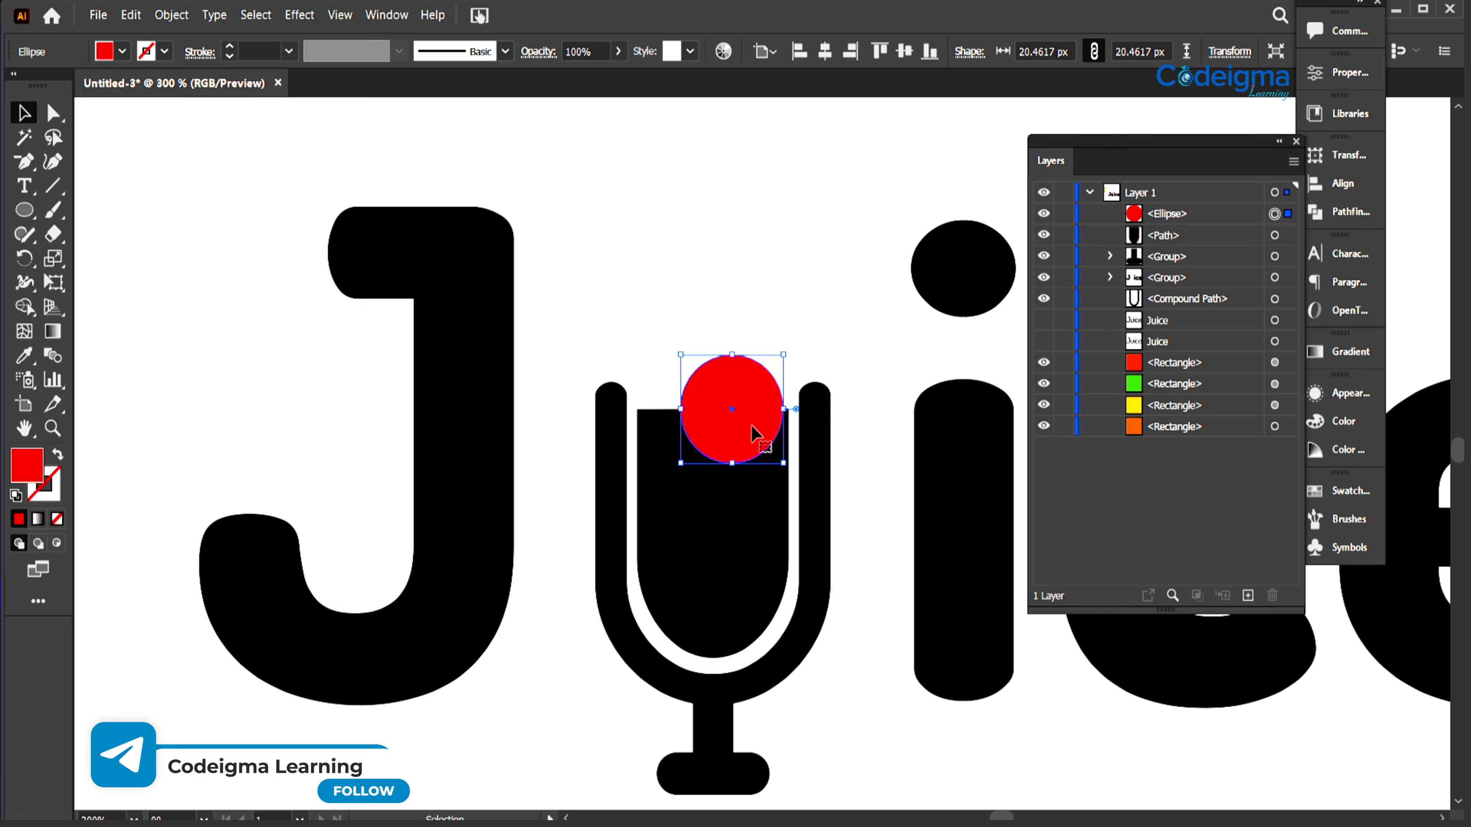
{"action": "key", "text": "Left"}
{"action": "key", "text": "Up"}
{"action": "key", "text": "Up"}
{"action": "key", "text": "Up"}
Step: Cut the red circle out of the juice shape with Shape Builder, leaving a curved notch in its upper edge
{"action": "left_click_drag", "start_coordinate": [739, 423], "coordinate": [731, 374]}
{"action": "left_click", "coordinate": [751, 575], "text": "shift"}
{"action": "key", "text": "shift+m"}
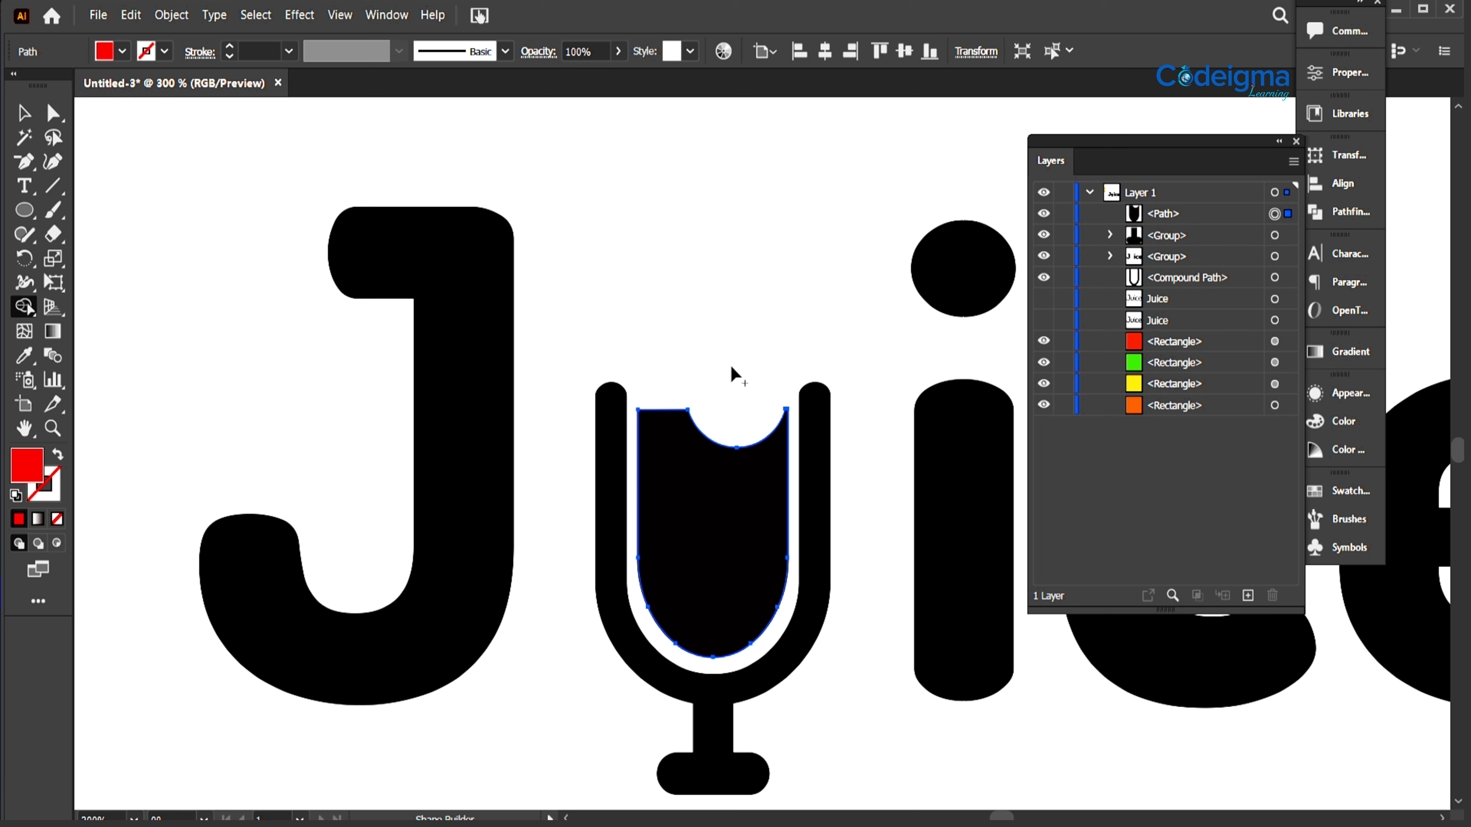
Step: Remove the stroke from the notched juice shape
{"action": "left_click", "coordinate": [24, 114]}
{"action": "left_click", "coordinate": [52, 114]}
{"action": "left_click", "coordinate": [785, 410]}
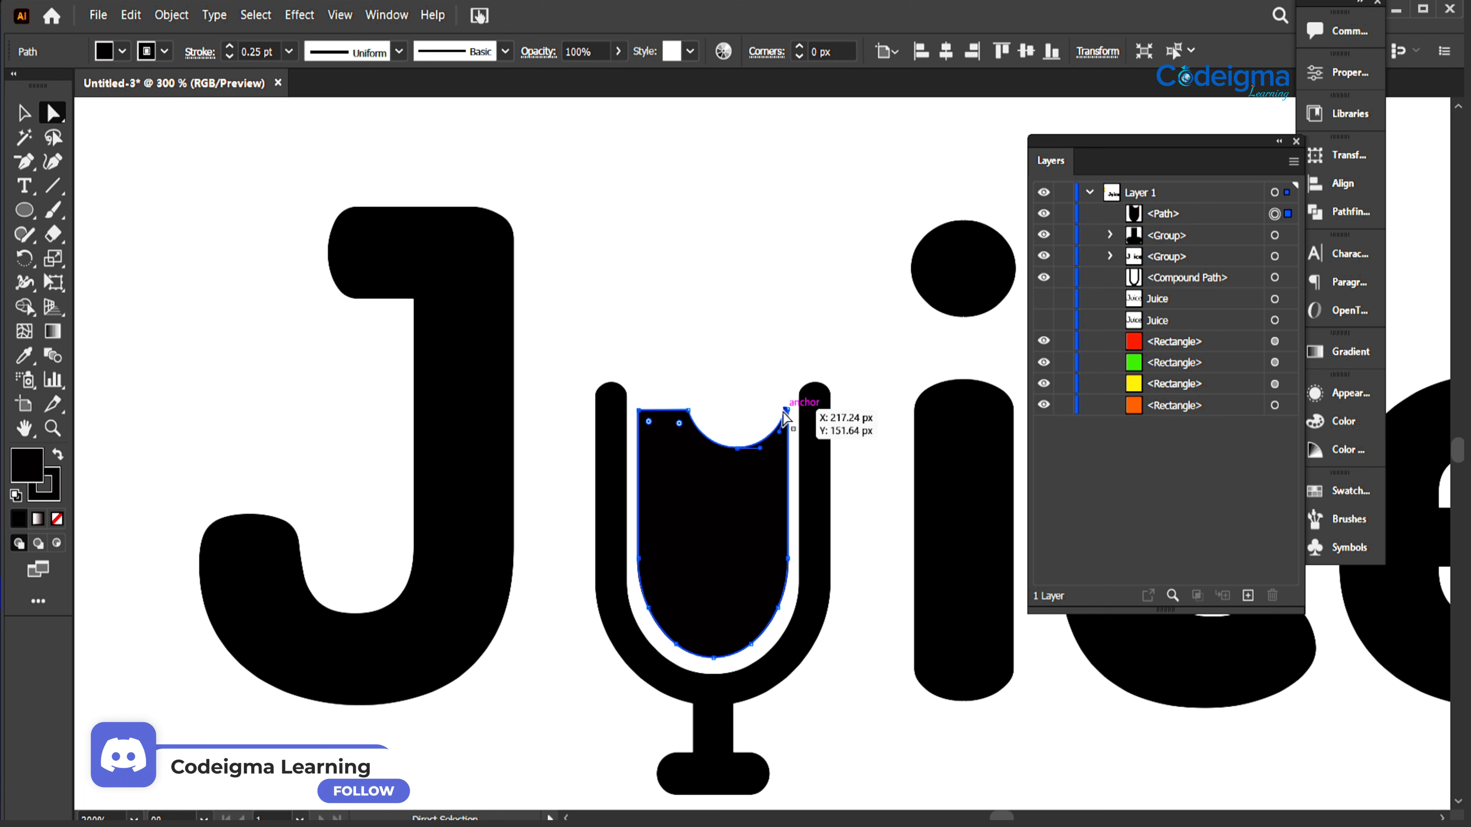
{"action": "key", "text": "v"}
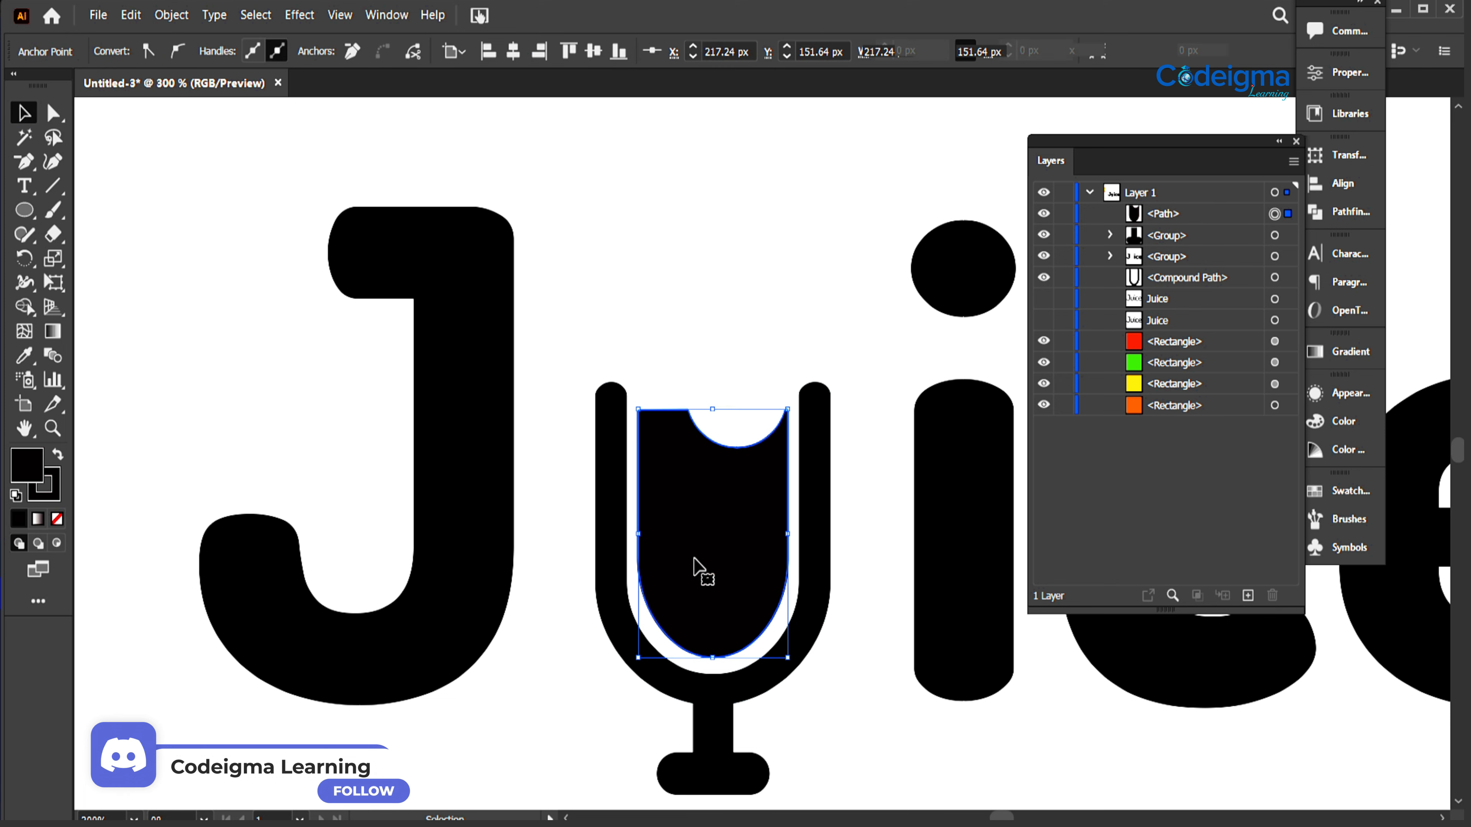
{"action": "left_click", "coordinate": [164, 51]}
{"action": "left_click", "coordinate": [16, 99]}
{"action": "key", "text": "a"}
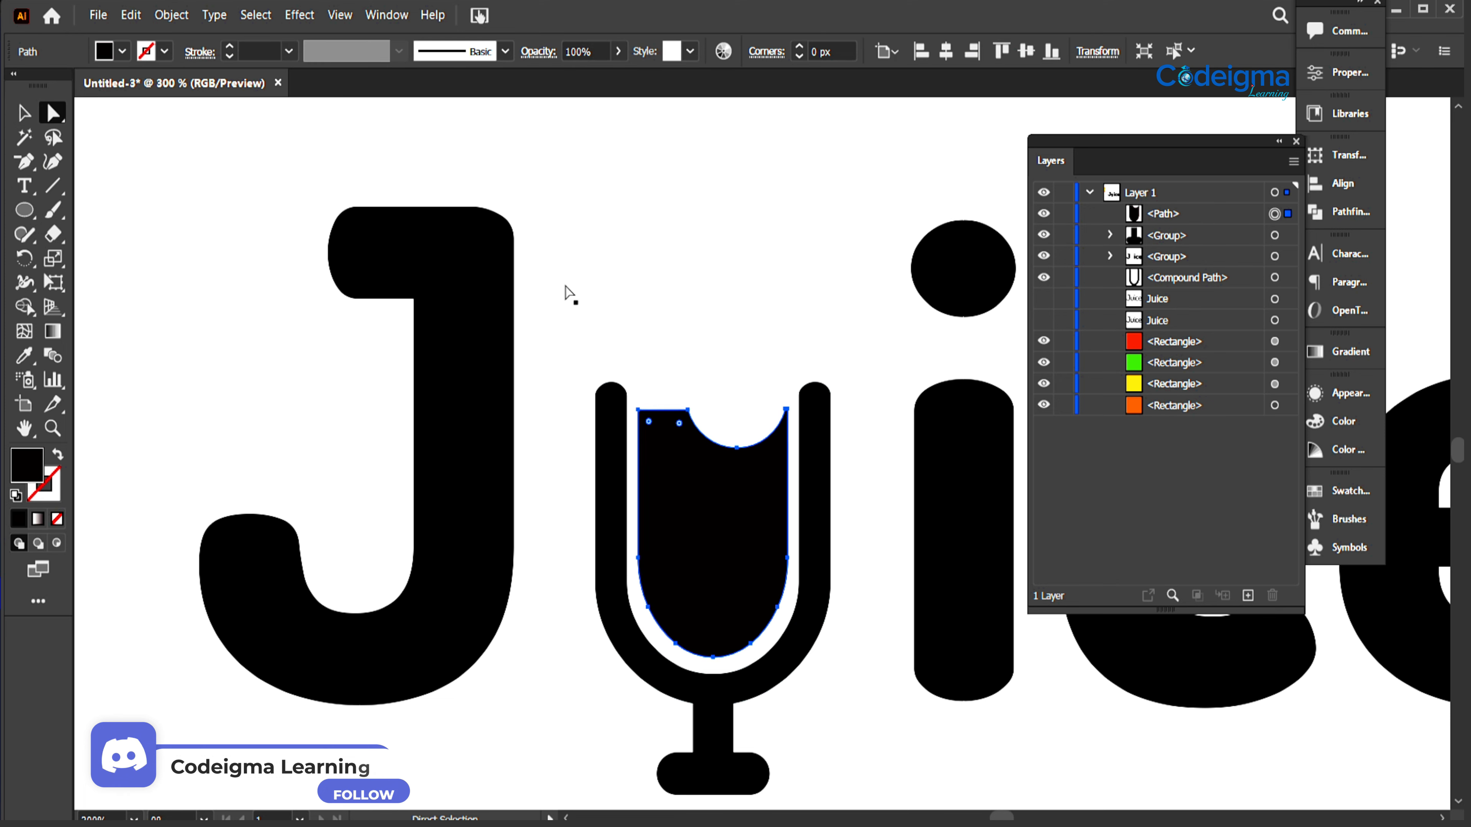
Step: Try to delete the extra anchor point at the notch's right tip on the juice shape
{"action": "left_click", "coordinate": [771, 460]}
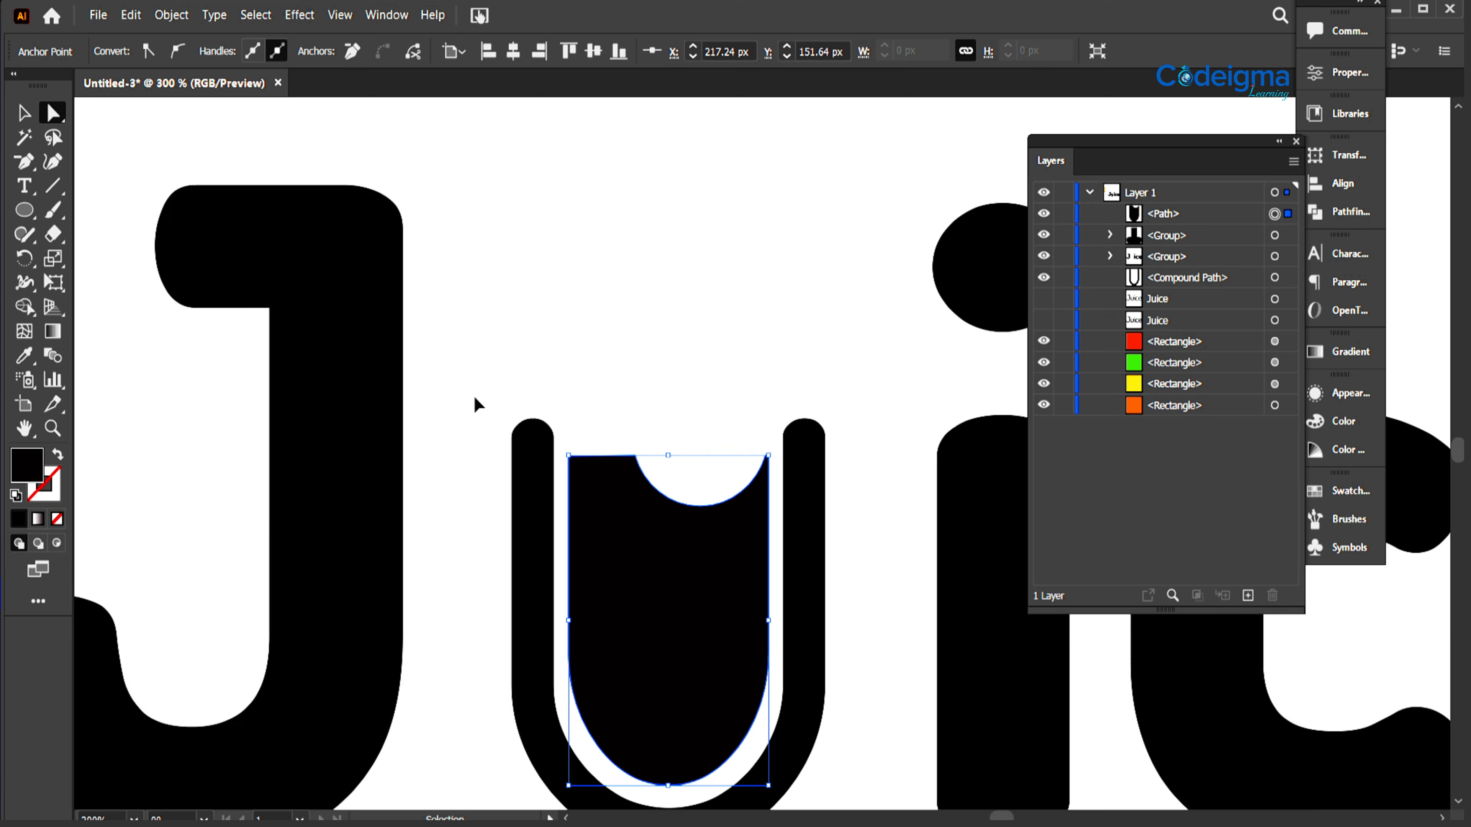
{"action": "key", "text": "ctrl+plus"}
{"action": "key", "text": "ctrl+plus"}
{"action": "right_click", "coordinate": [24, 168]}
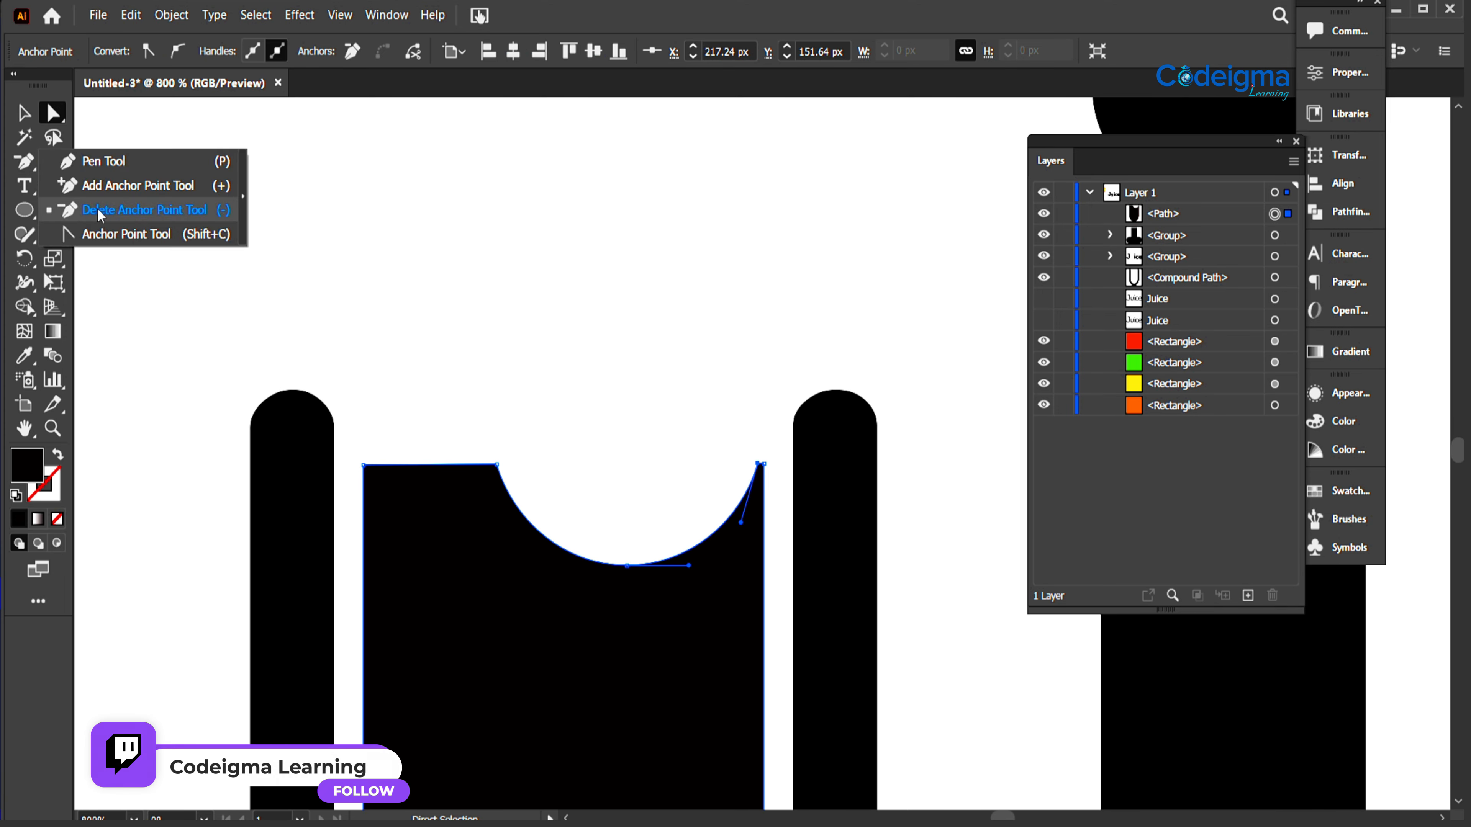
{"action": "left_click", "coordinate": [100, 211]}
{"action": "left_click", "coordinate": [758, 464]}
{"action": "key", "text": "ctrl+z"}
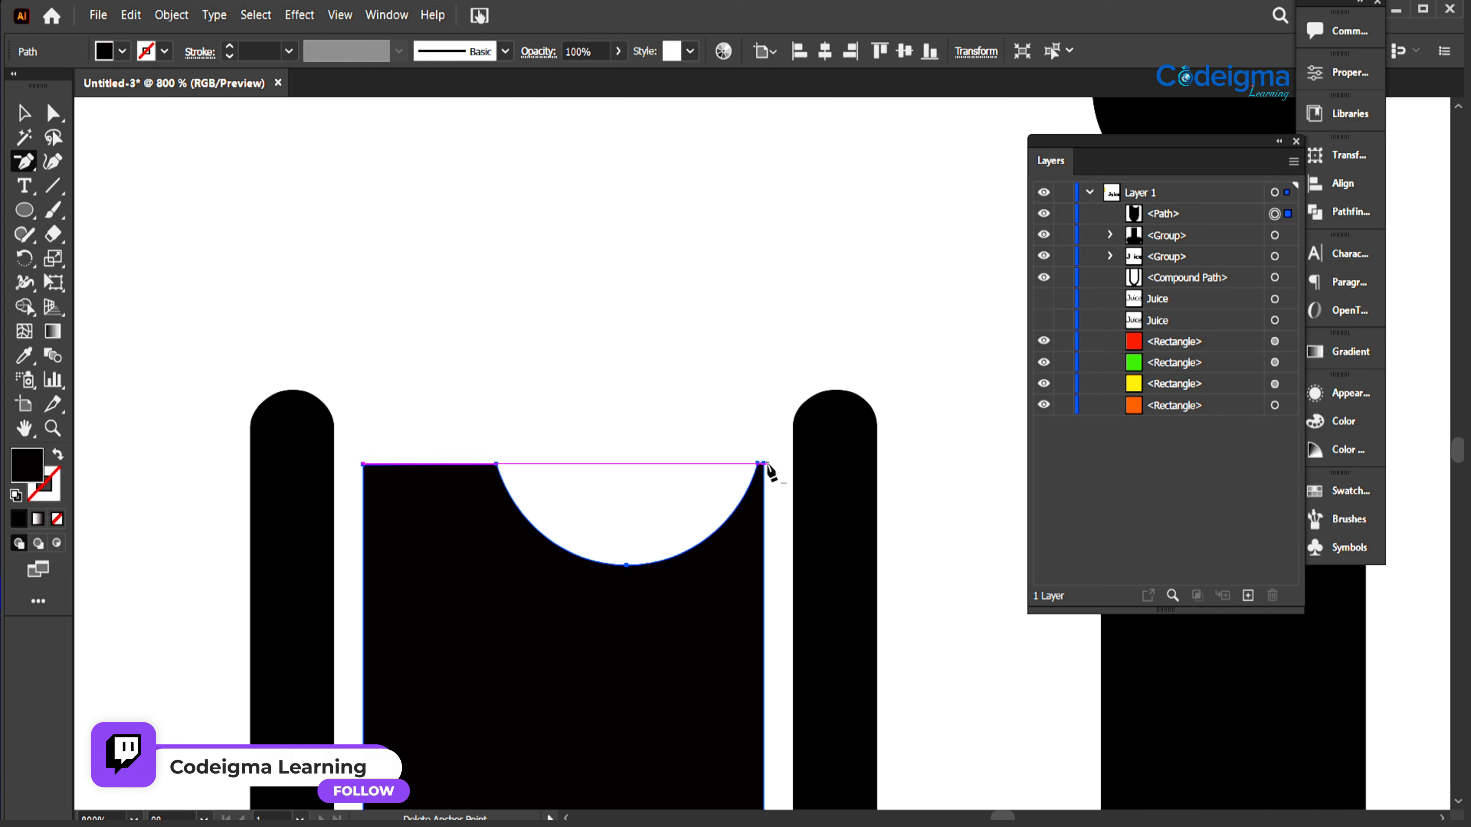
Step: Try again to delete the extra anchor point at the notch's right tip, undo the deletion and deselect the juice shape
{"action": "left_click", "coordinate": [758, 464]}
{"action": "key", "text": "ctrl+z"}
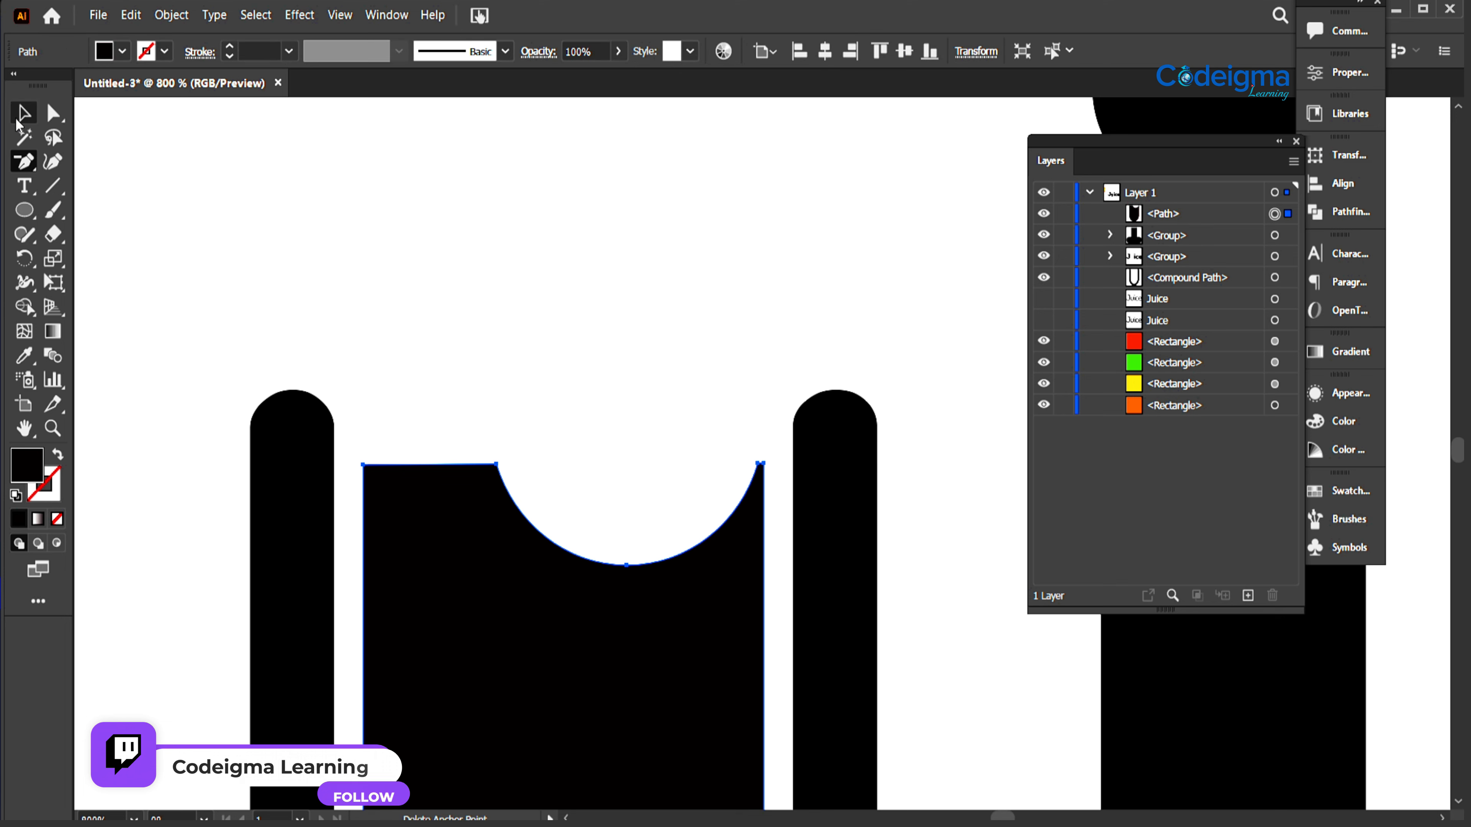
{"action": "left_click", "coordinate": [21, 114]}
{"action": "left_click", "coordinate": [408, 268]}
{"action": "key", "text": "ctrl+minus"}
{"action": "key", "text": "ctrl+minus"}
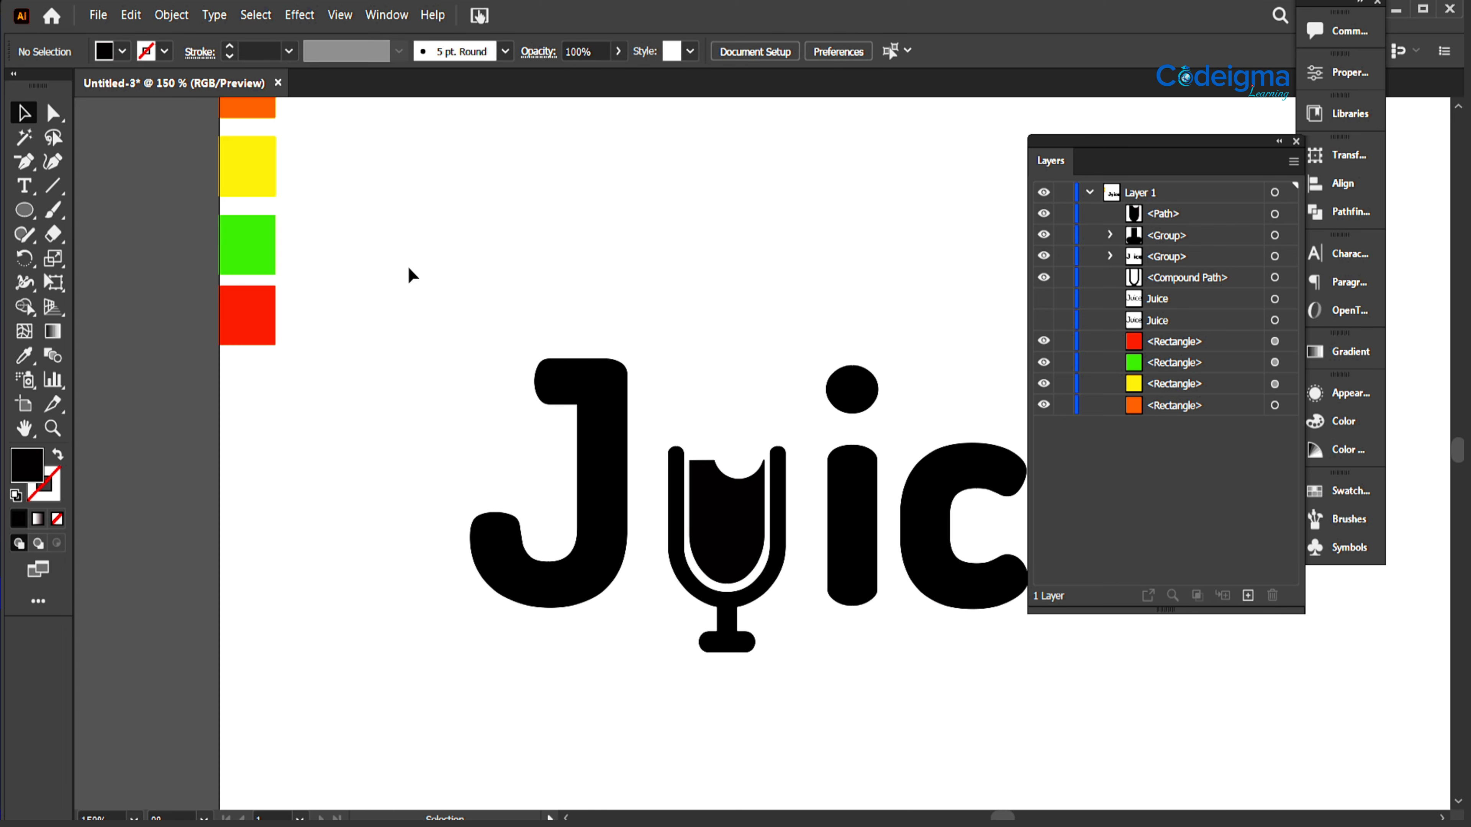
Step: Draw a straight straw line from the juice's notch, slanting up and right past the glass rim
{"action": "left_click_drag", "start_coordinate": [531, 293], "coordinate": [473, 328]}
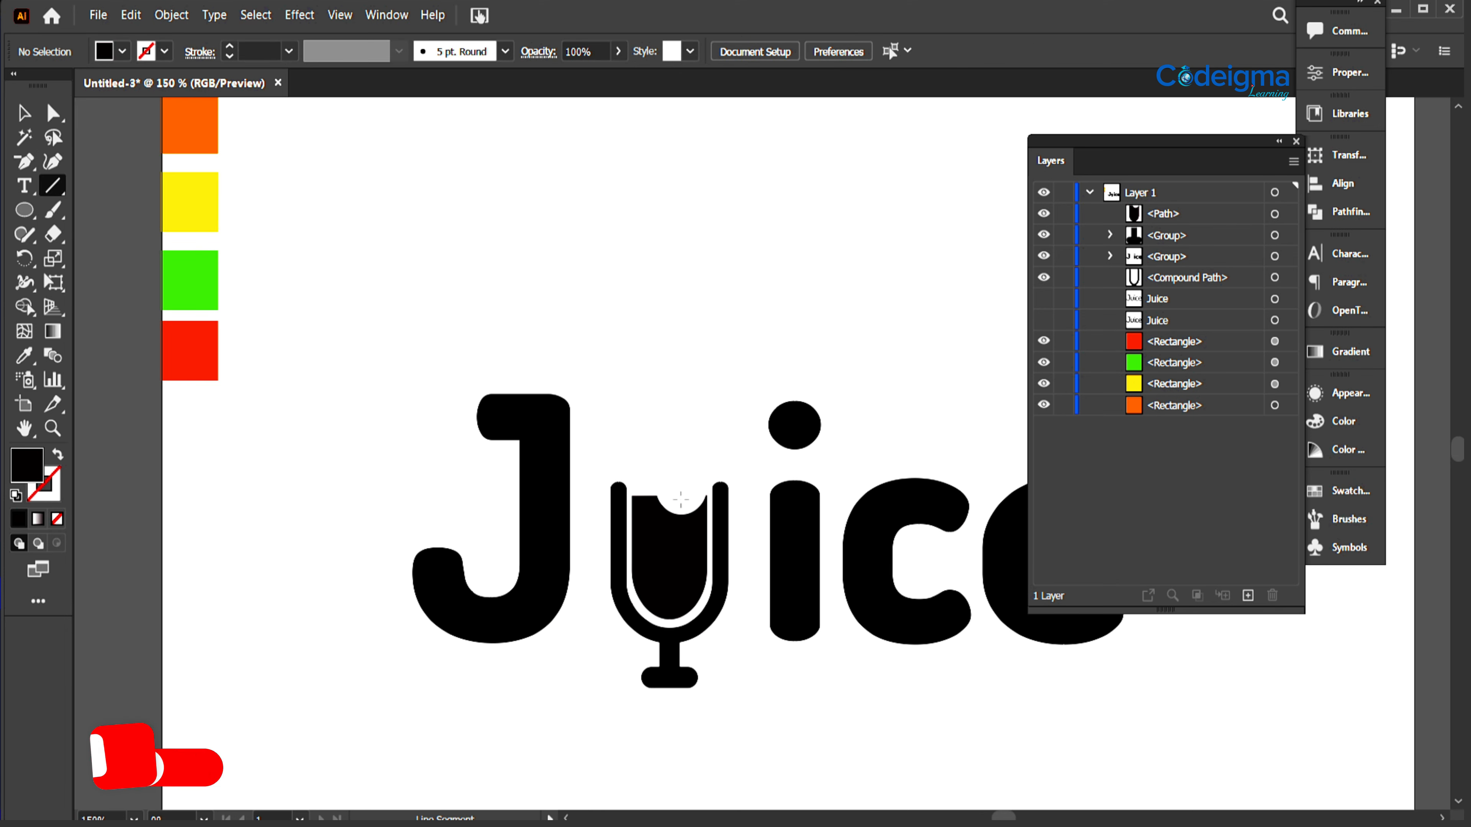
{"action": "left_click_drag", "start_coordinate": [681, 499], "coordinate": [728, 439]}
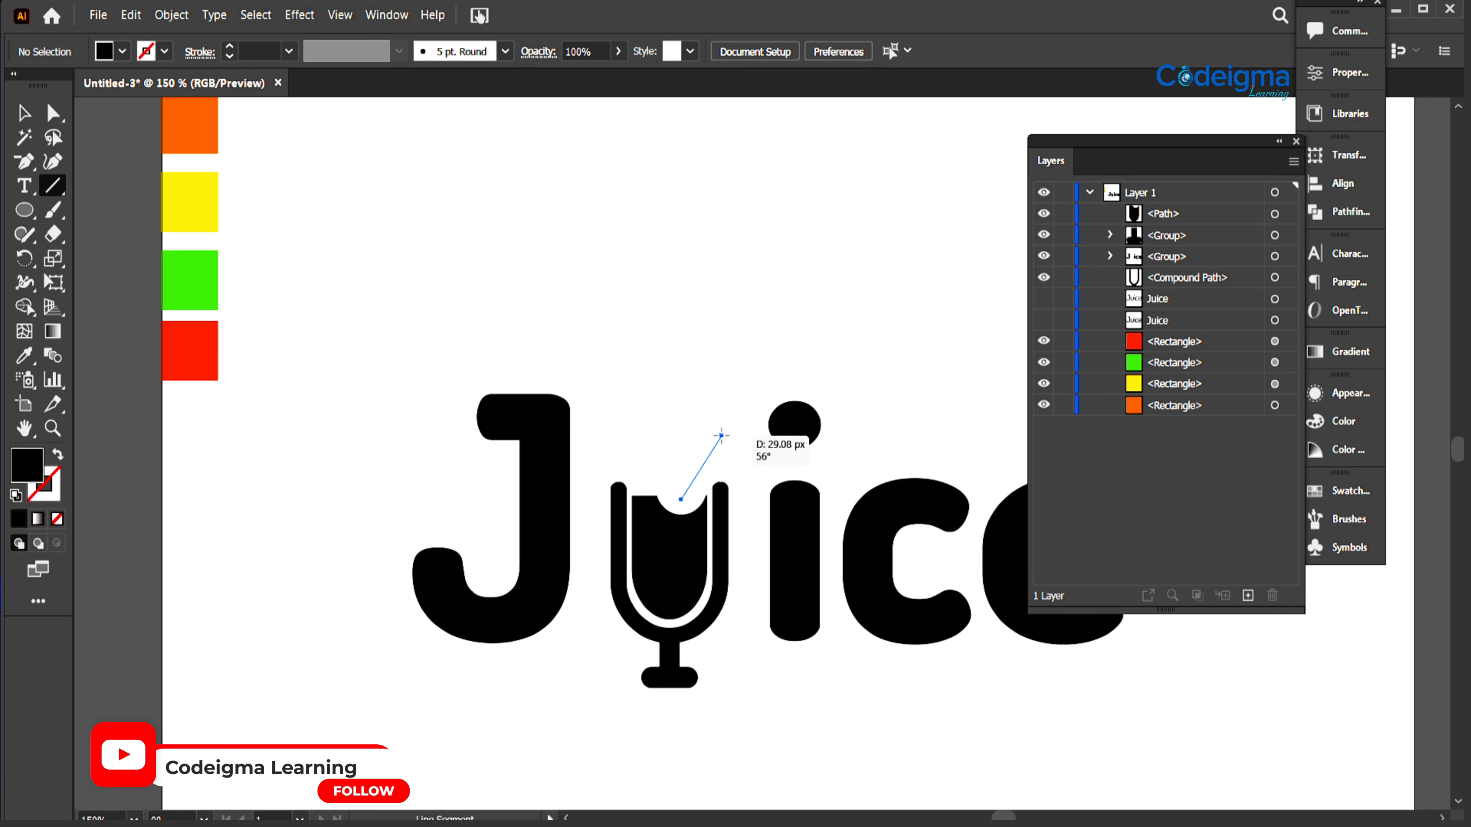
{"action": "left_click_drag", "start_coordinate": [715, 437], "coordinate": [716, 437]}
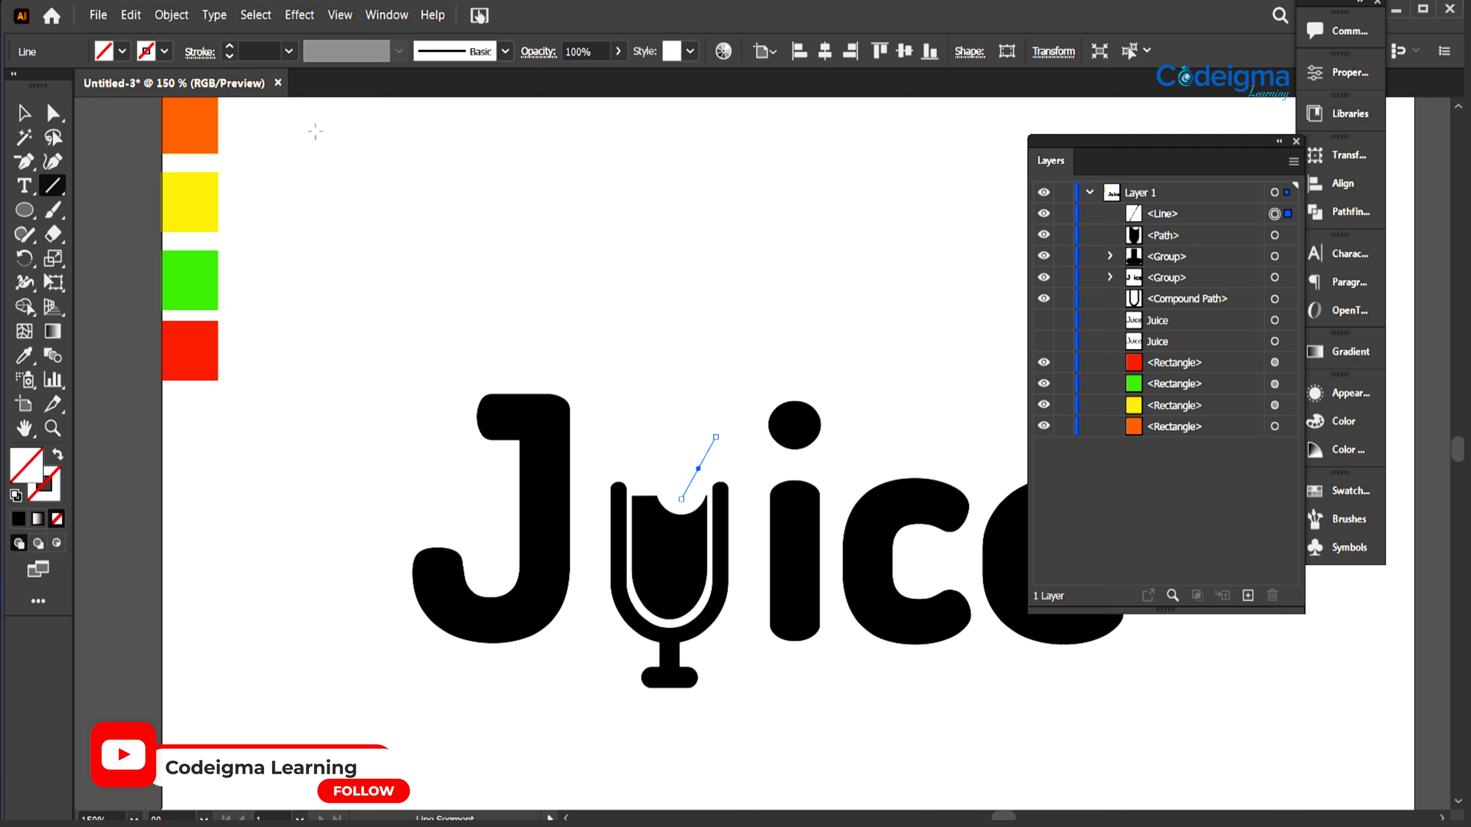
Step: Give the slanted straw line a black stroke with a weight of 3 pt
{"action": "left_click", "coordinate": [122, 50]}
{"action": "left_click", "coordinate": [46, 86]}
{"action": "left_click", "coordinate": [288, 51]}
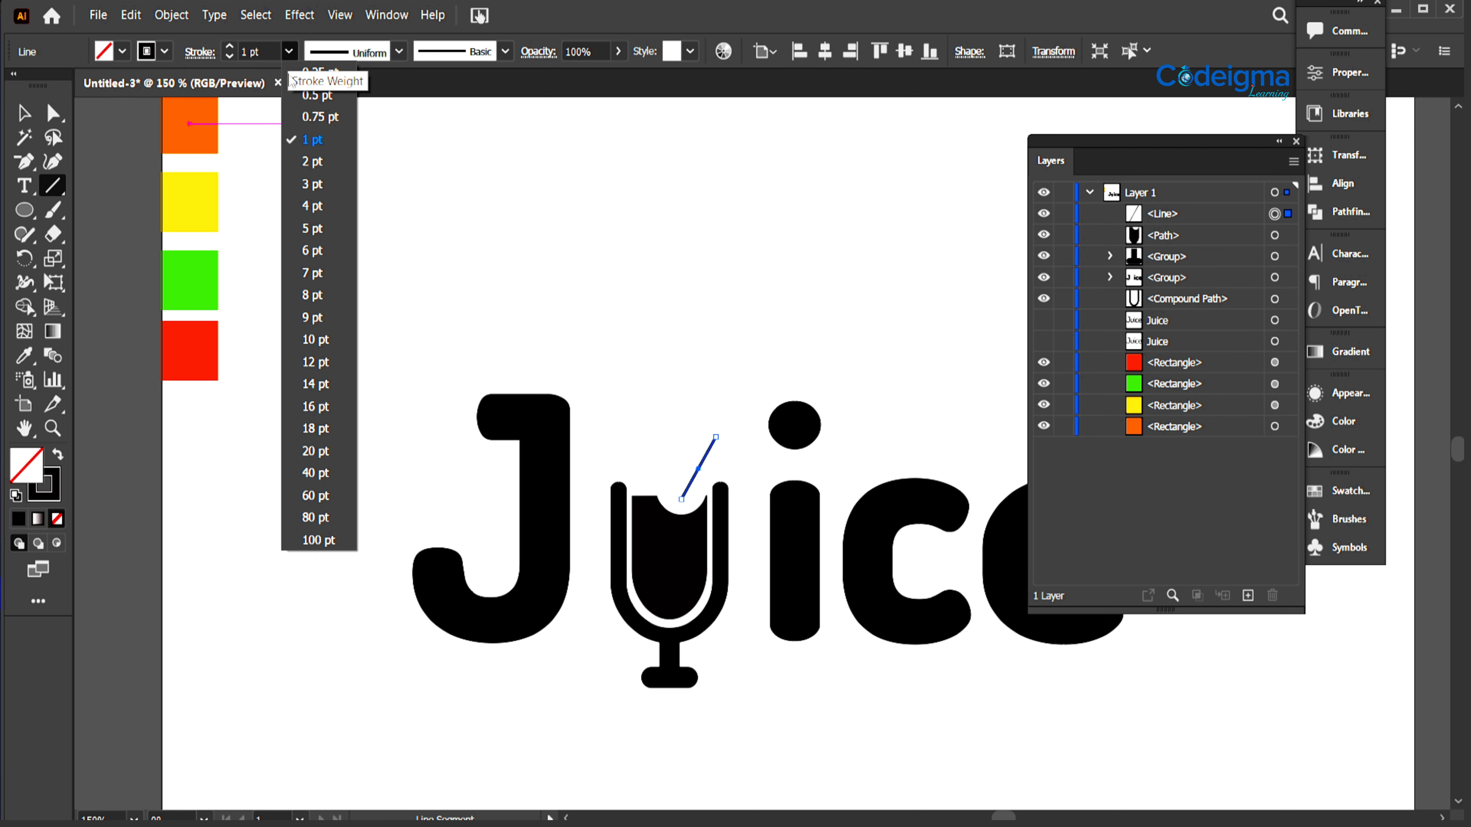
{"action": "left_click", "coordinate": [310, 226]}
{"action": "left_click", "coordinate": [290, 53]}
{"action": "left_click", "coordinate": [316, 182]}
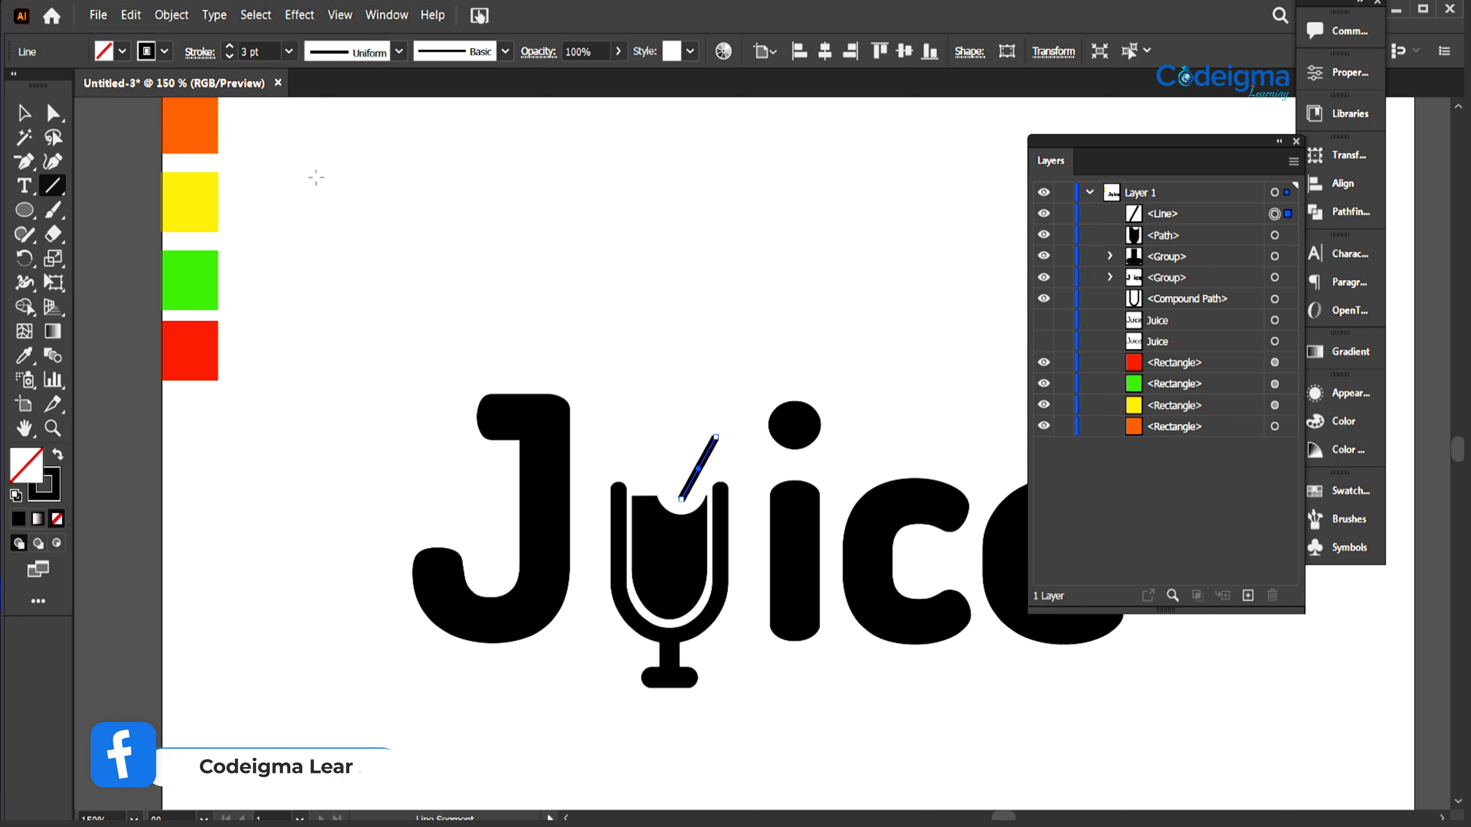
Step: Draw a horizontal line about 13 px long to the right from the upper end of the slanted straw line
{"action": "left_click", "coordinate": [24, 113]}
{"action": "left_click", "coordinate": [95, 159]}
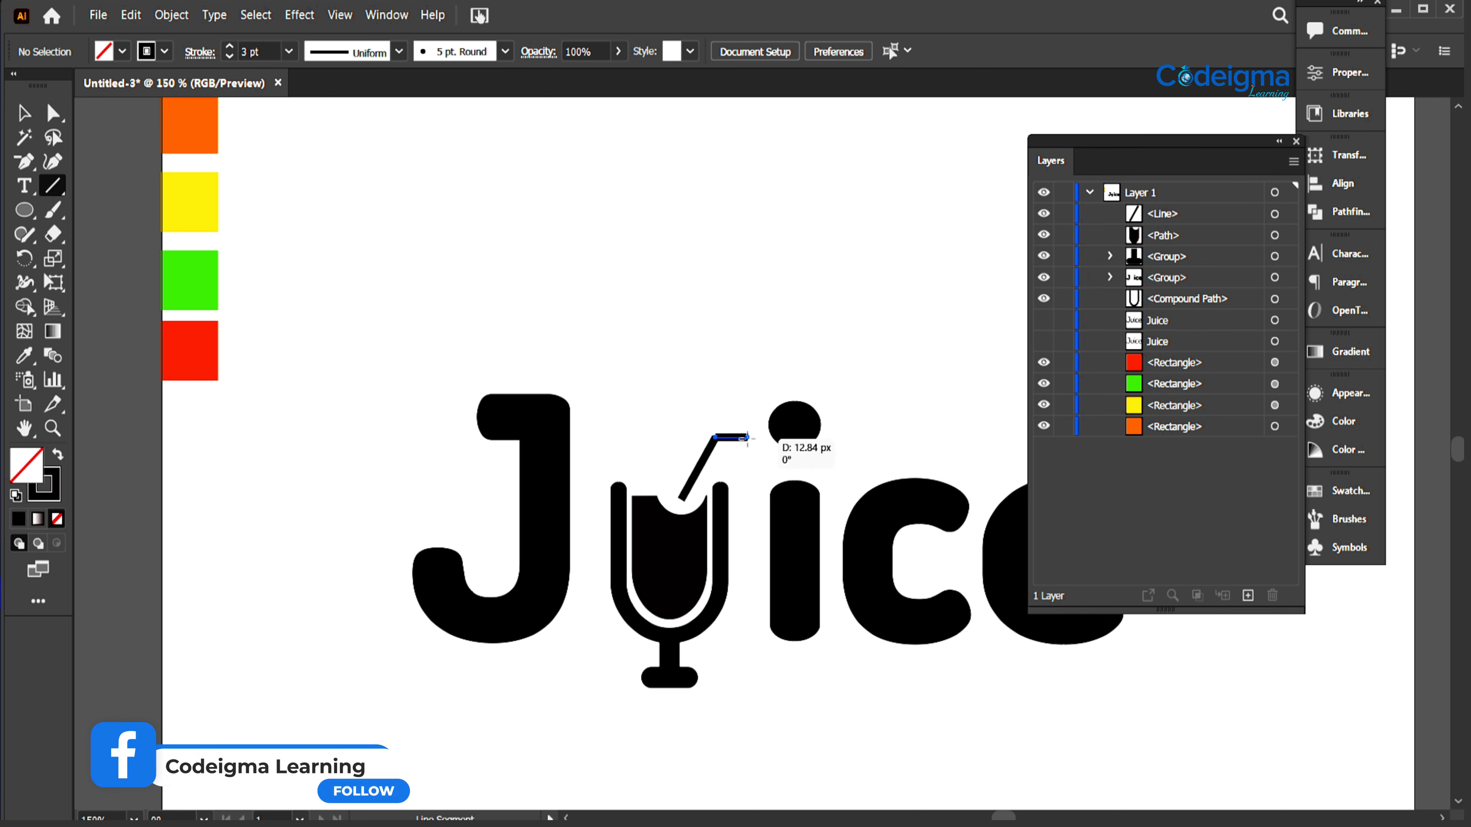
{"action": "left_click_drag", "start_coordinate": [748, 438], "coordinate": [751, 437]}
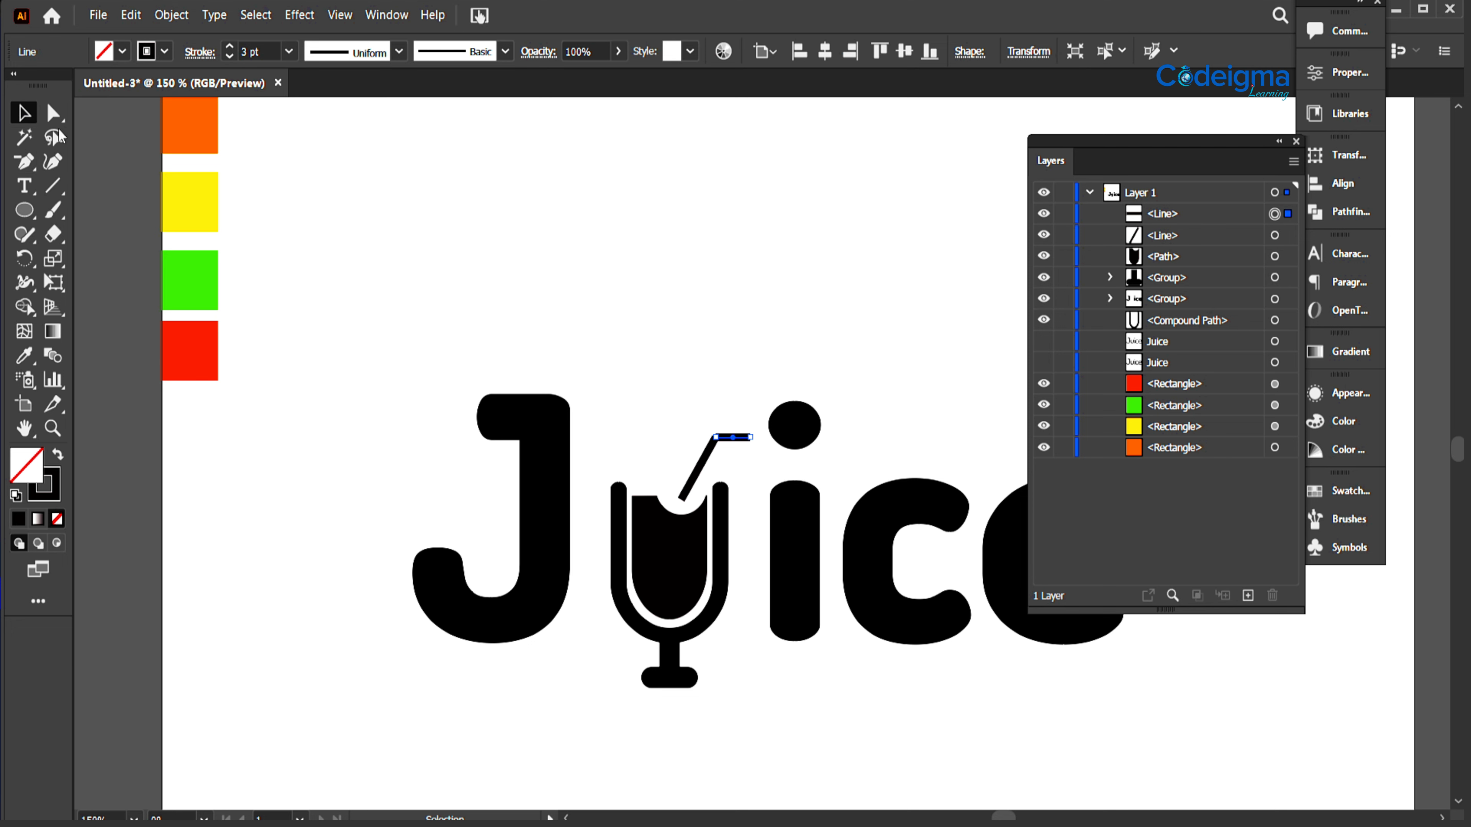
Step: Nudge the horizontal straw line down until its corner meets the slanted line's end flush, and deselect it
{"action": "left_click", "coordinate": [715, 478]}
{"action": "left_click", "coordinate": [705, 462]}
{"action": "key", "text": "ctrl+plus"}
{"action": "key", "text": "ctrl+plus"}
{"action": "key", "text": "ctrl+plus"}
{"action": "key", "text": "ctrl+plus"}
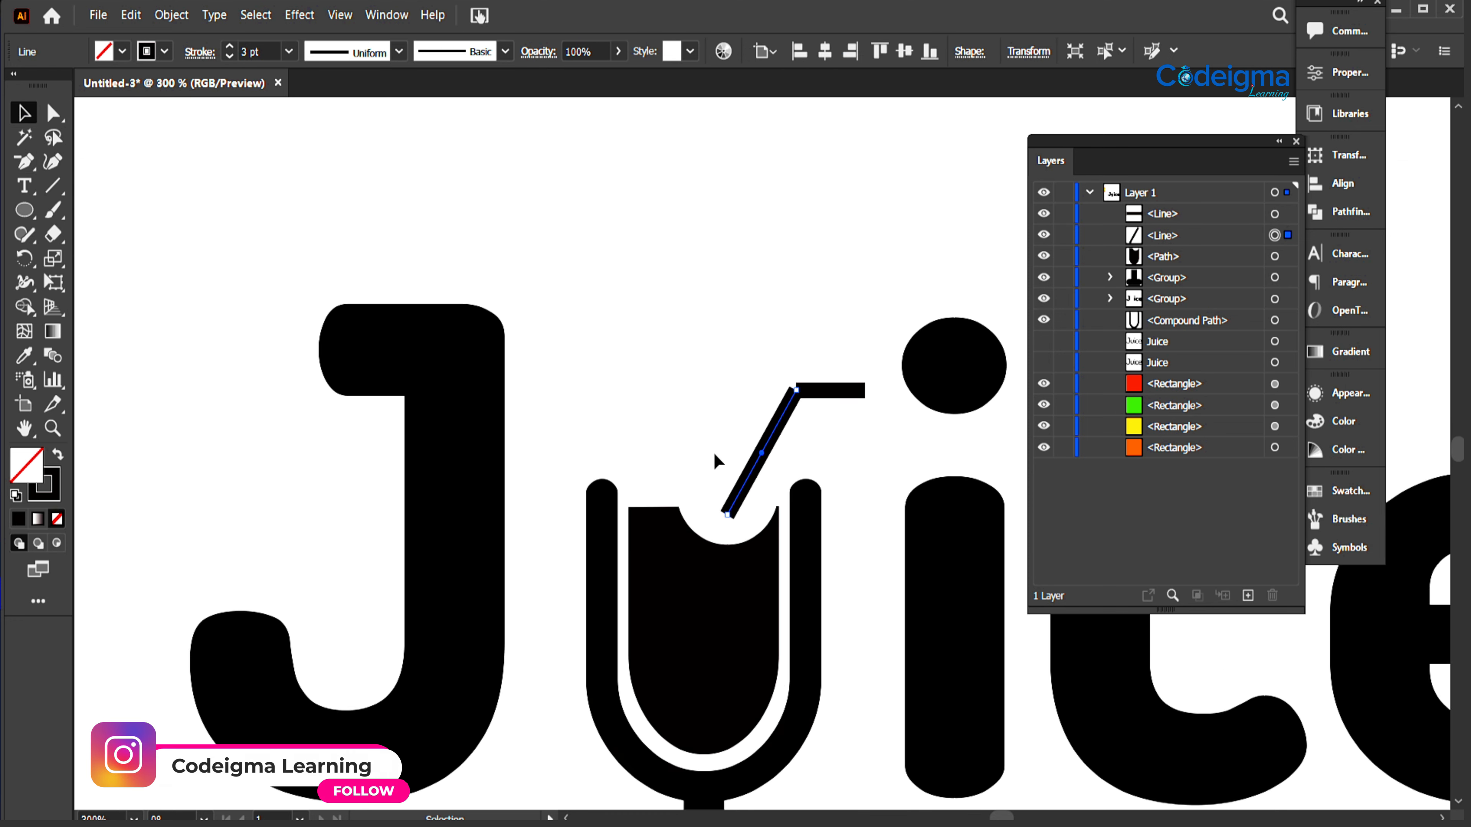
{"action": "left_click", "coordinate": [866, 332]}
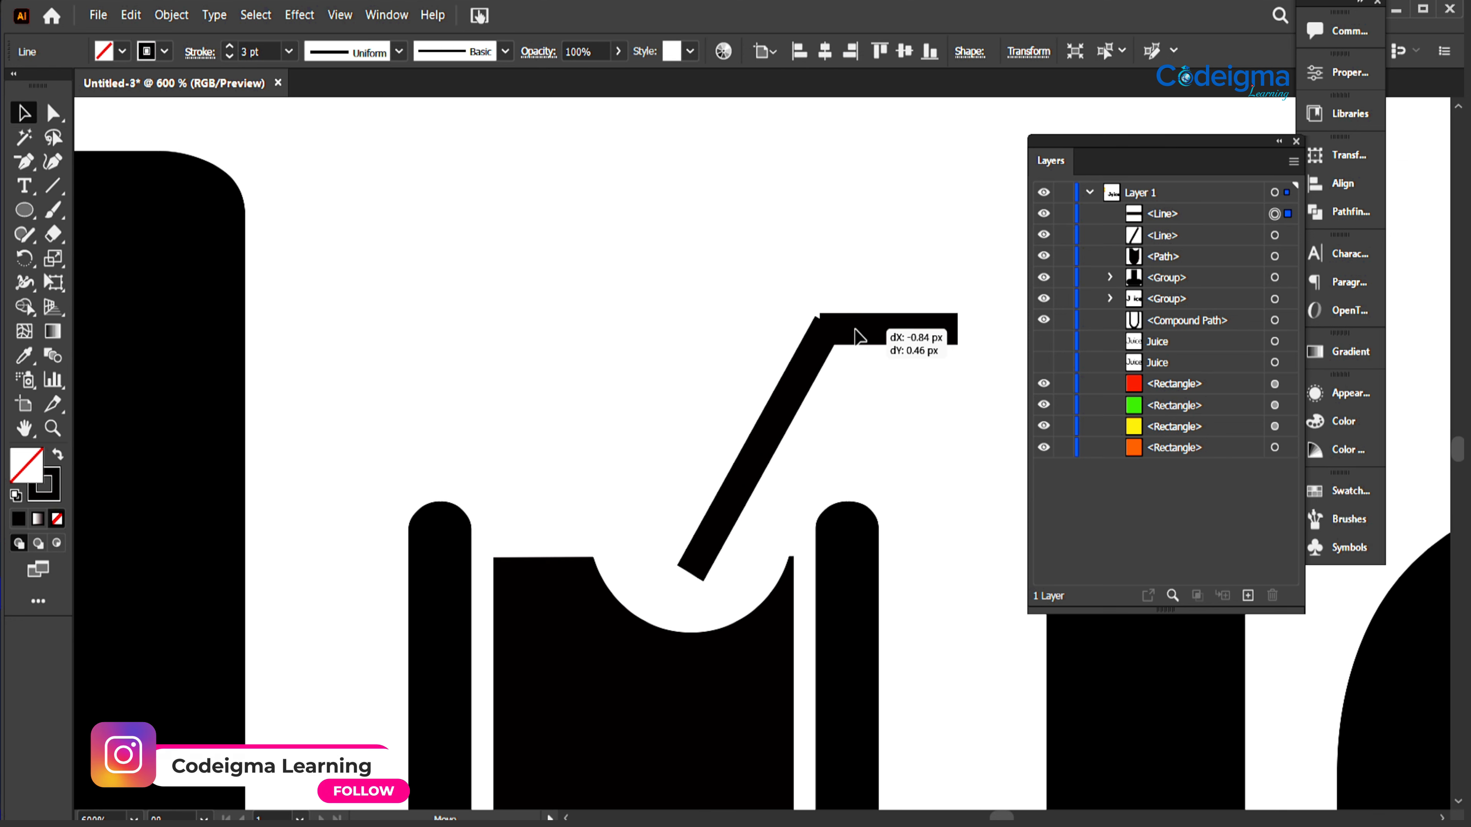
{"action": "key", "text": "ctrl+plus"}
{"action": "key", "text": "ctrl+plus"}
{"action": "key", "text": "ctrl+plus"}
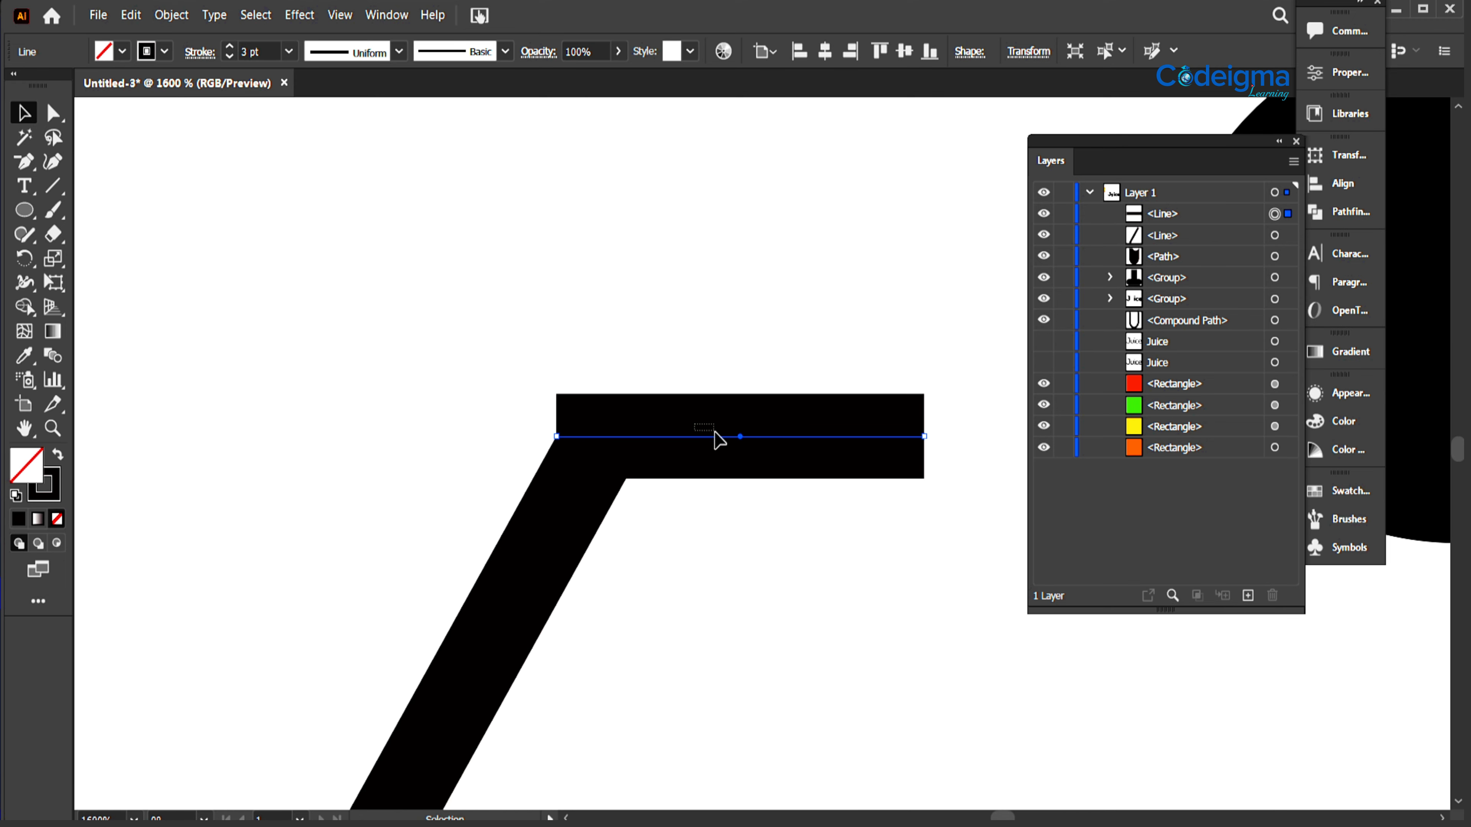
{"action": "left_click_drag", "start_coordinate": [729, 437], "coordinate": [737, 468]}
{"action": "key", "text": "ctrl+equal"}
{"action": "left_click", "coordinate": [722, 523]}
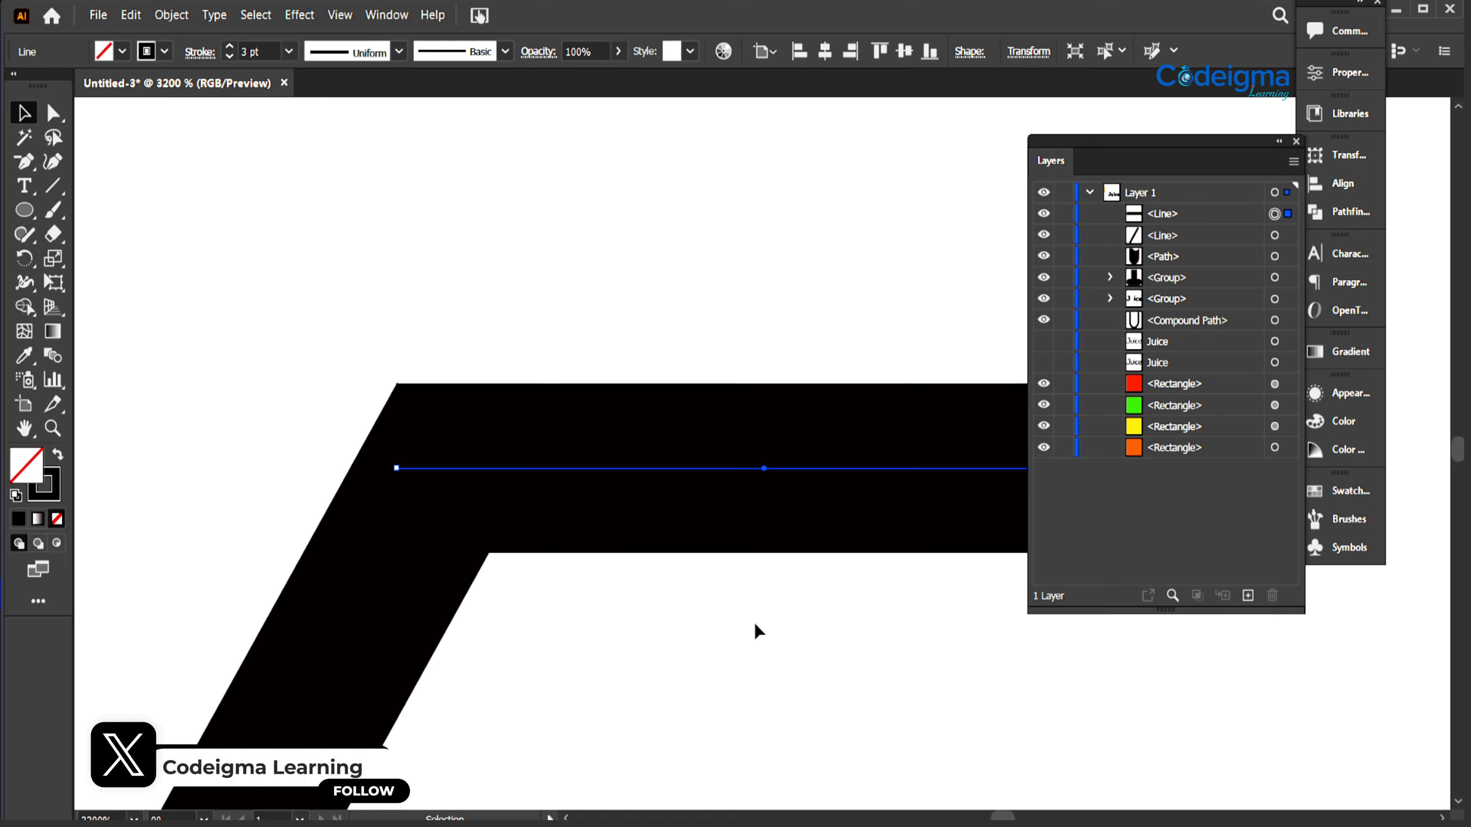
{"action": "left_click", "coordinate": [759, 631]}
Step: Select both the horizontal and the slanted straw lines together
{"action": "key", "text": "ctrl+minus"}
{"action": "key", "text": "ctrl+minus"}
{"action": "key", "text": "ctrl+minus"}
{"action": "key", "text": "ctrl+minus"}
{"action": "key", "text": "ctrl+minus"}
{"action": "key", "text": "ctrl+minus"}
{"action": "key", "text": "ctrl+minus"}
{"action": "key", "text": "ctrl+minus"}
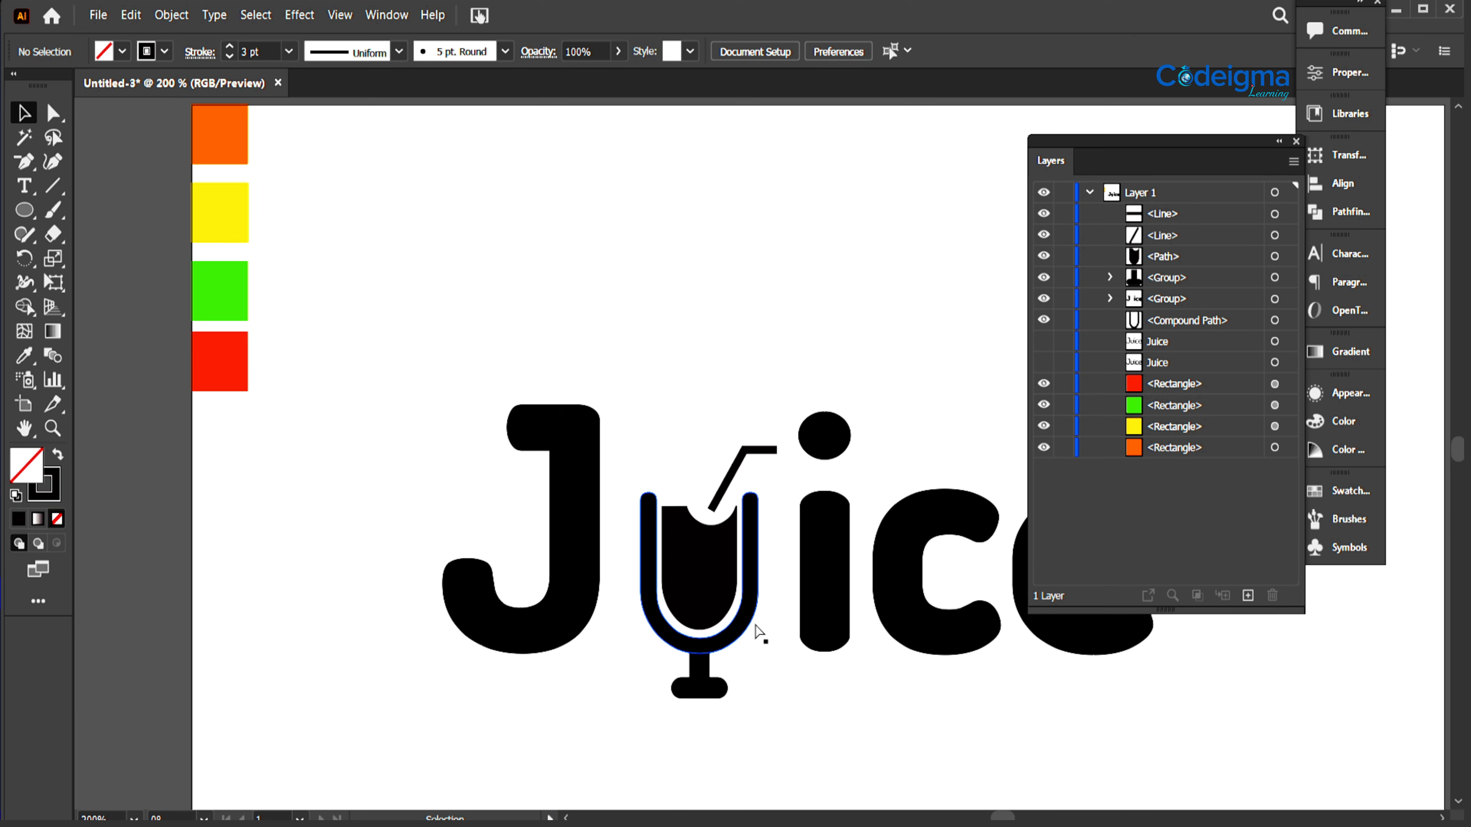
{"action": "key", "text": "ctrl+minus"}
{"action": "key", "text": "ctrl+minus"}
{"action": "left_click_drag", "start_coordinate": [730, 438], "coordinate": [776, 472]}
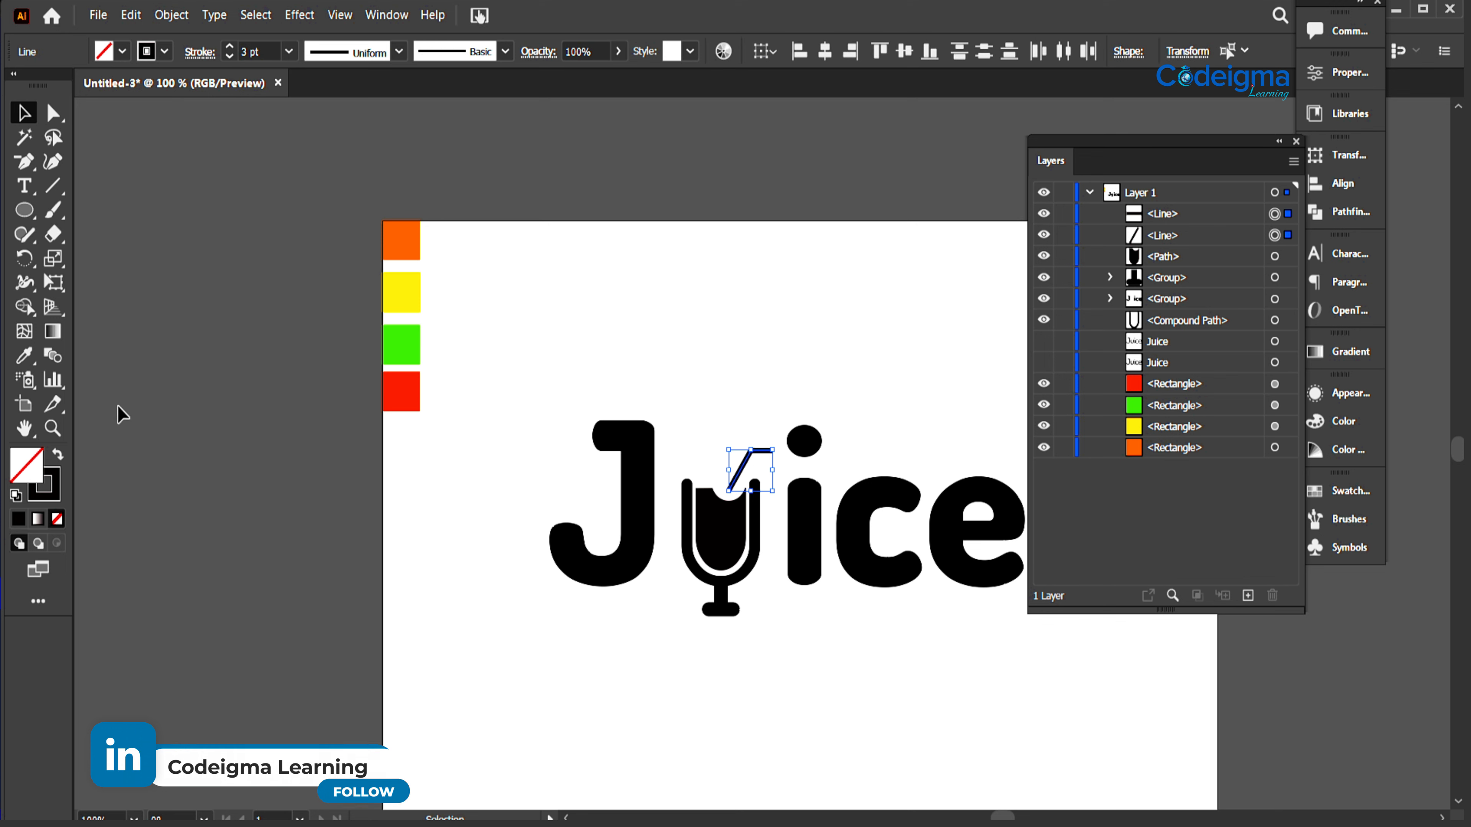
Step: Swap fill and stroke on both straw lines, swap them back and restore the 3 pt stroke weight
{"action": "left_click", "coordinate": [59, 456]}
{"action": "left_click", "coordinate": [59, 457]}
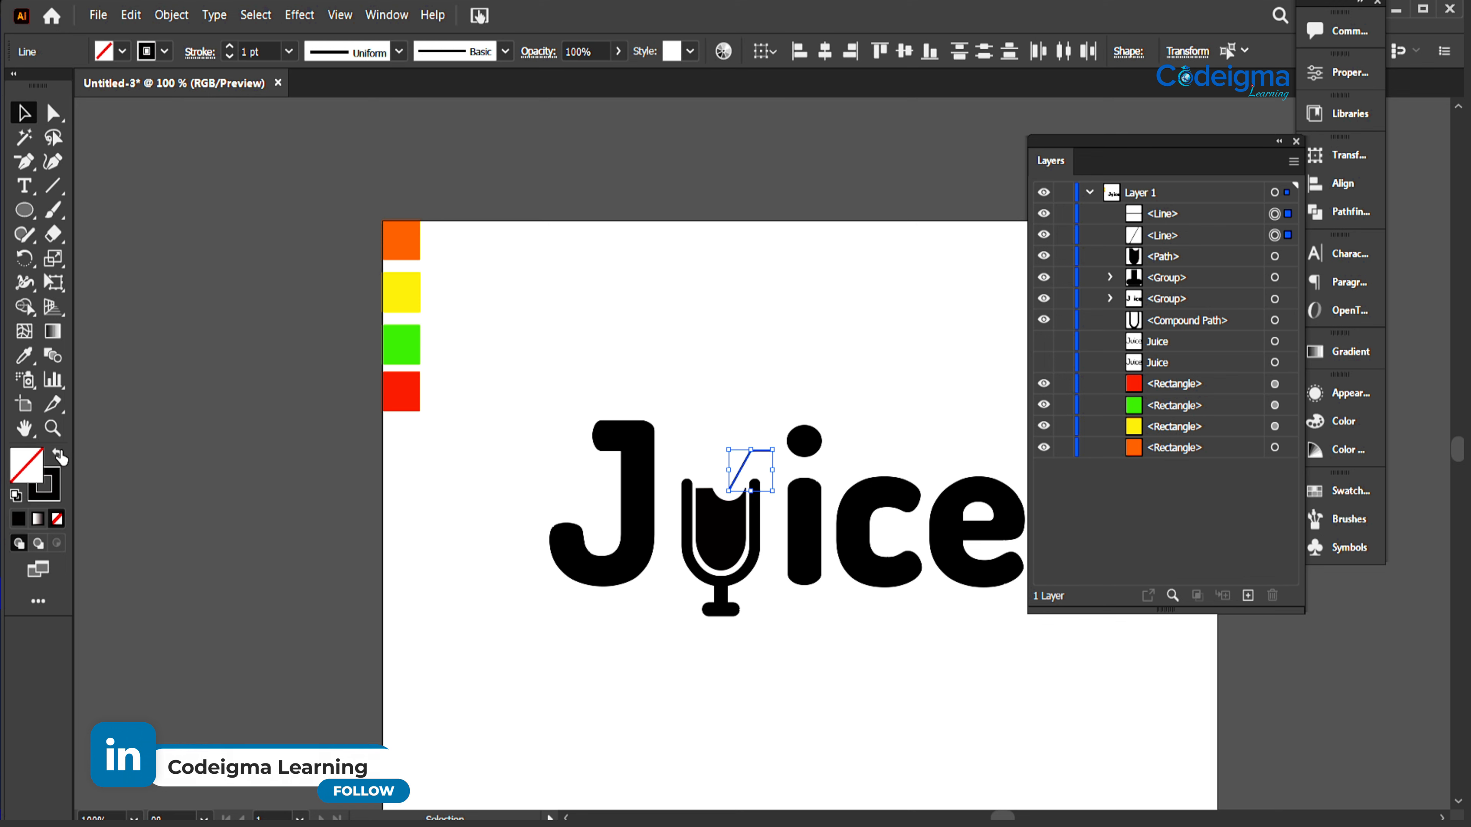
{"action": "left_click", "coordinate": [291, 55]}
{"action": "left_click", "coordinate": [310, 191]}
Step: Expand the fill and stroke of both straw lines into filled shapes
{"action": "left_click", "coordinate": [131, 14]}
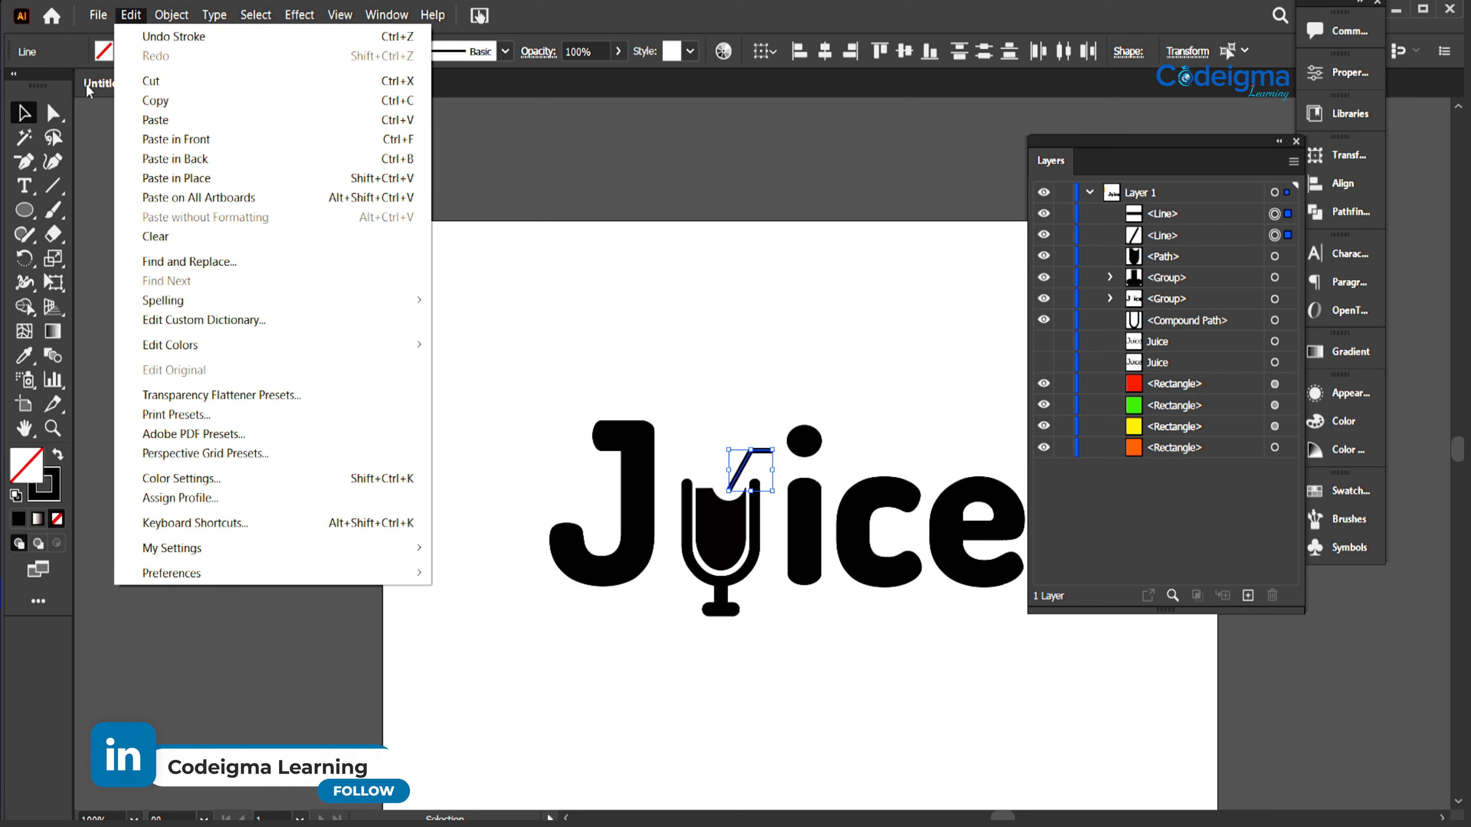
{"action": "left_click", "coordinate": [172, 14]}
{"action": "left_click", "coordinate": [185, 223]}
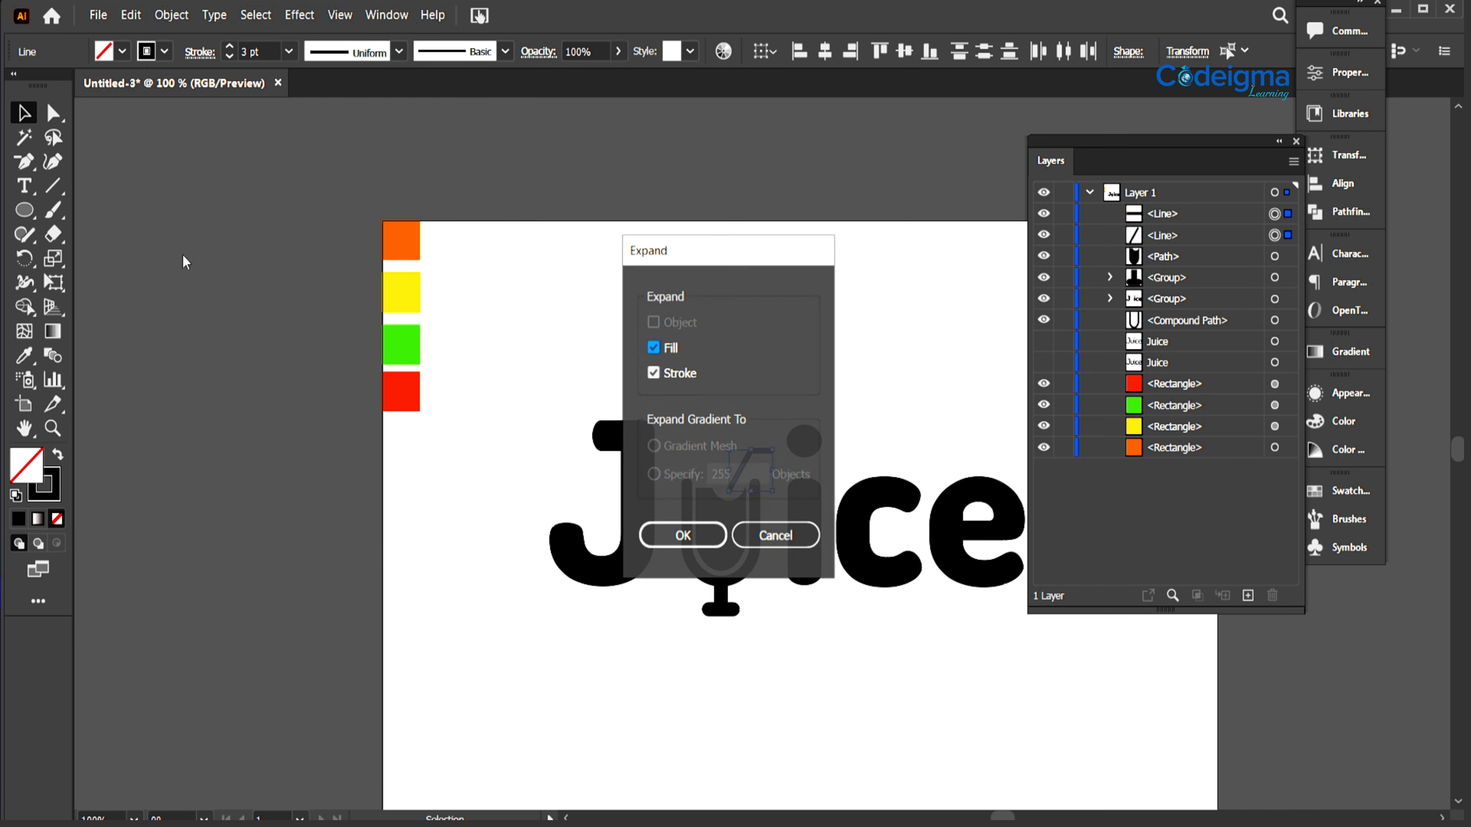
{"action": "left_click", "coordinate": [683, 536]}
Step: Merge the two expanded straw pieces into one shape with Shape Builder and deselect
{"action": "key", "text": "ctrl+plus"}
{"action": "key", "text": "ctrl+plus"}
{"action": "key", "text": "ctrl+plus"}
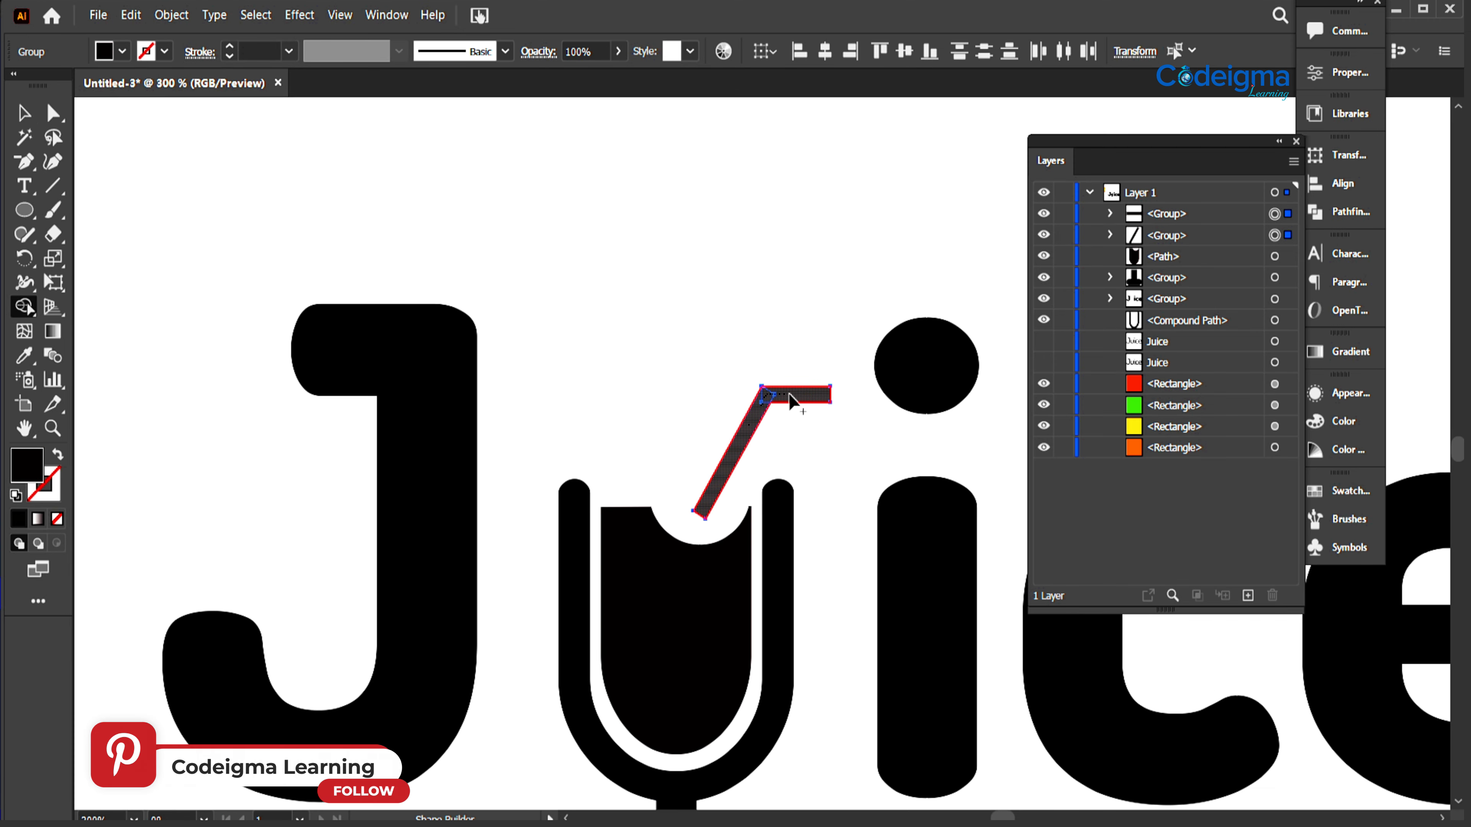
{"action": "left_click", "coordinate": [159, 203]}
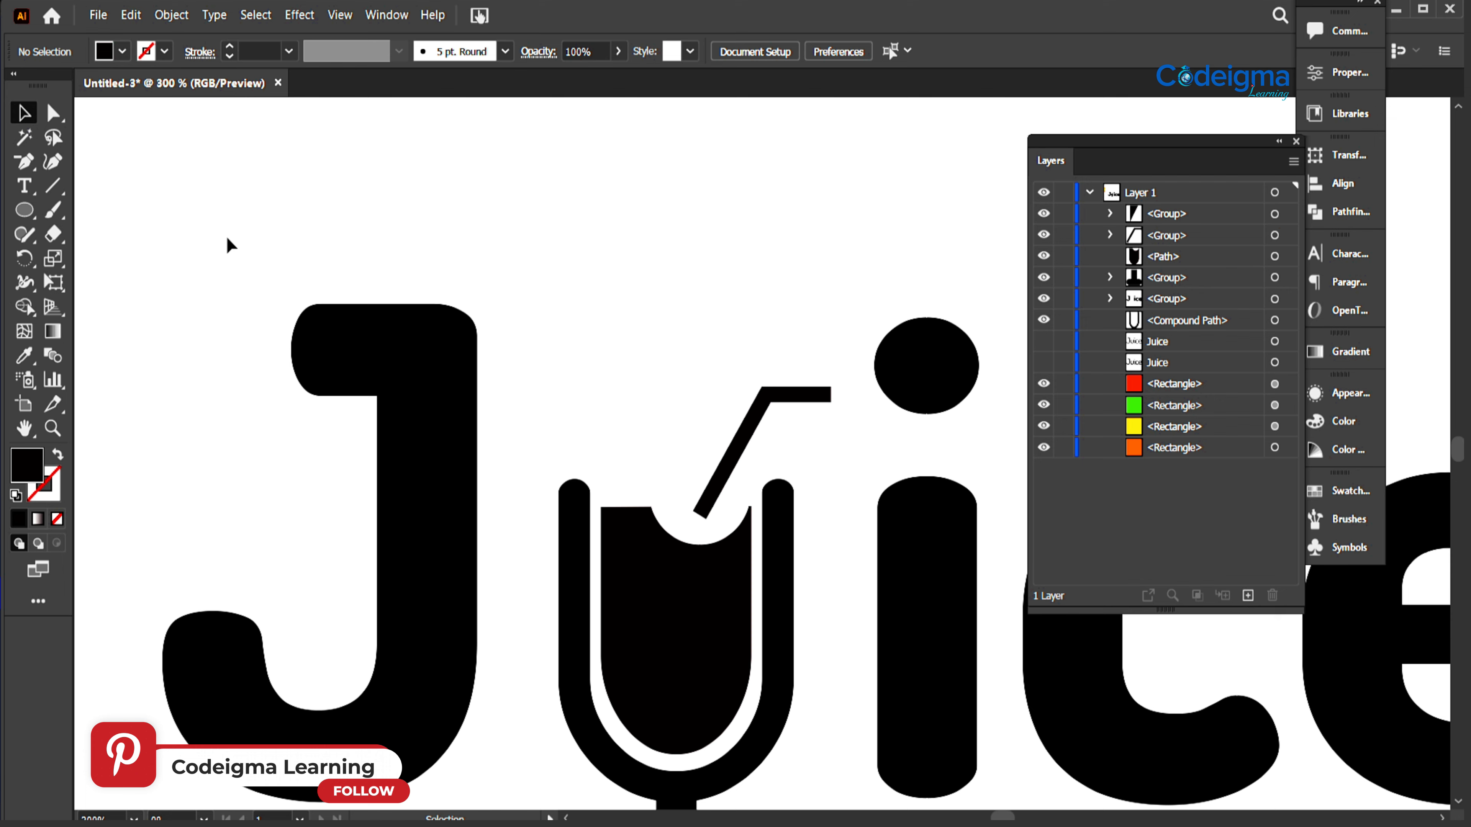
Step: Delete the redundant anchor points overlapping at the outer corner of the straw's bend
{"action": "left_click", "coordinate": [755, 429]}
{"action": "scroll", "coordinate": [756, 427], "scroll_direction": "up", "scroll_amount": 6}
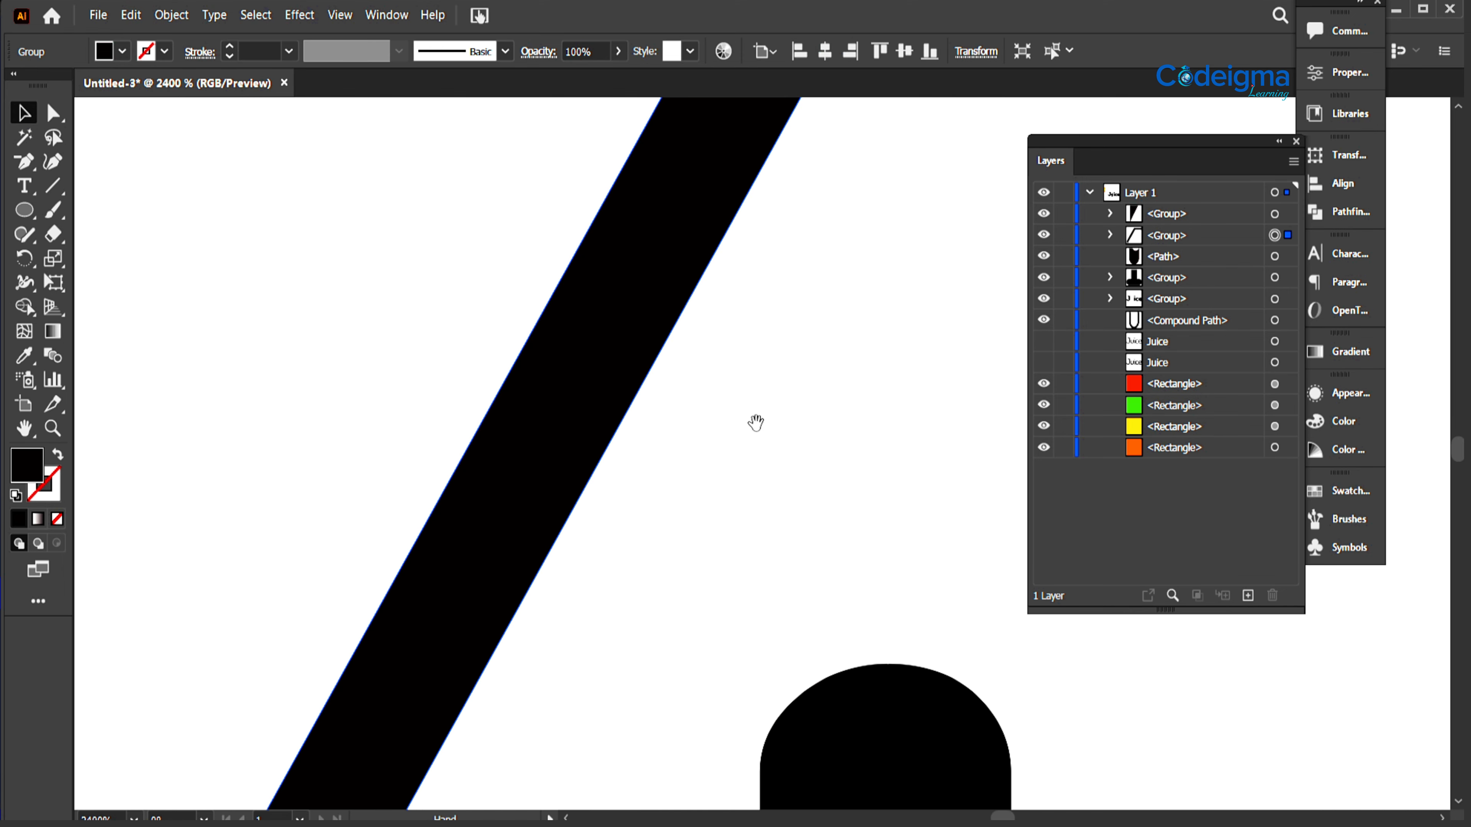
{"action": "left_click_drag", "start_coordinate": [755, 423], "coordinate": [600, 778]}
{"action": "left_click", "coordinate": [19, 168]}
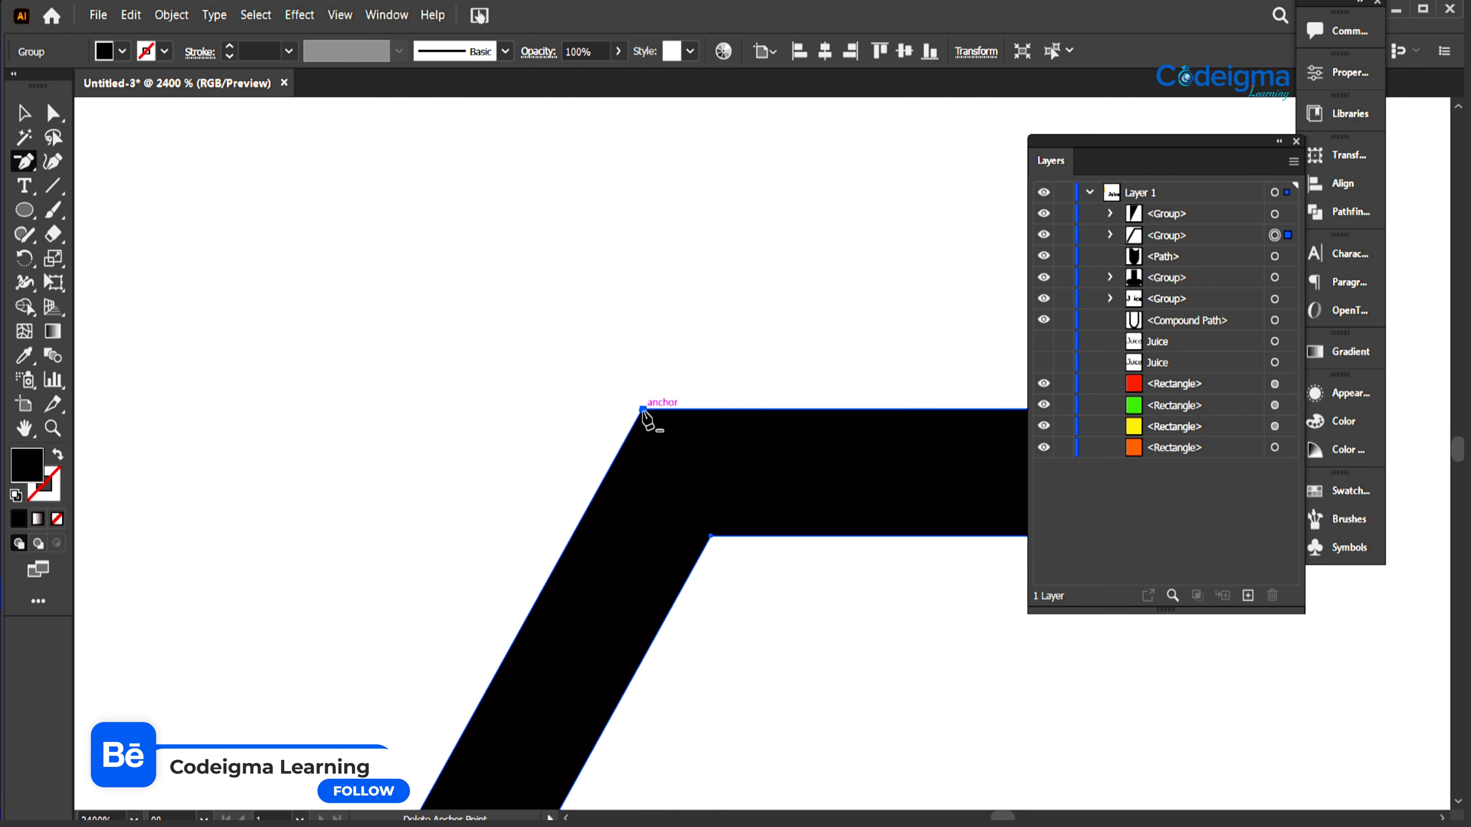
{"action": "left_click", "coordinate": [642, 409]}
{"action": "left_click", "coordinate": [641, 411]}
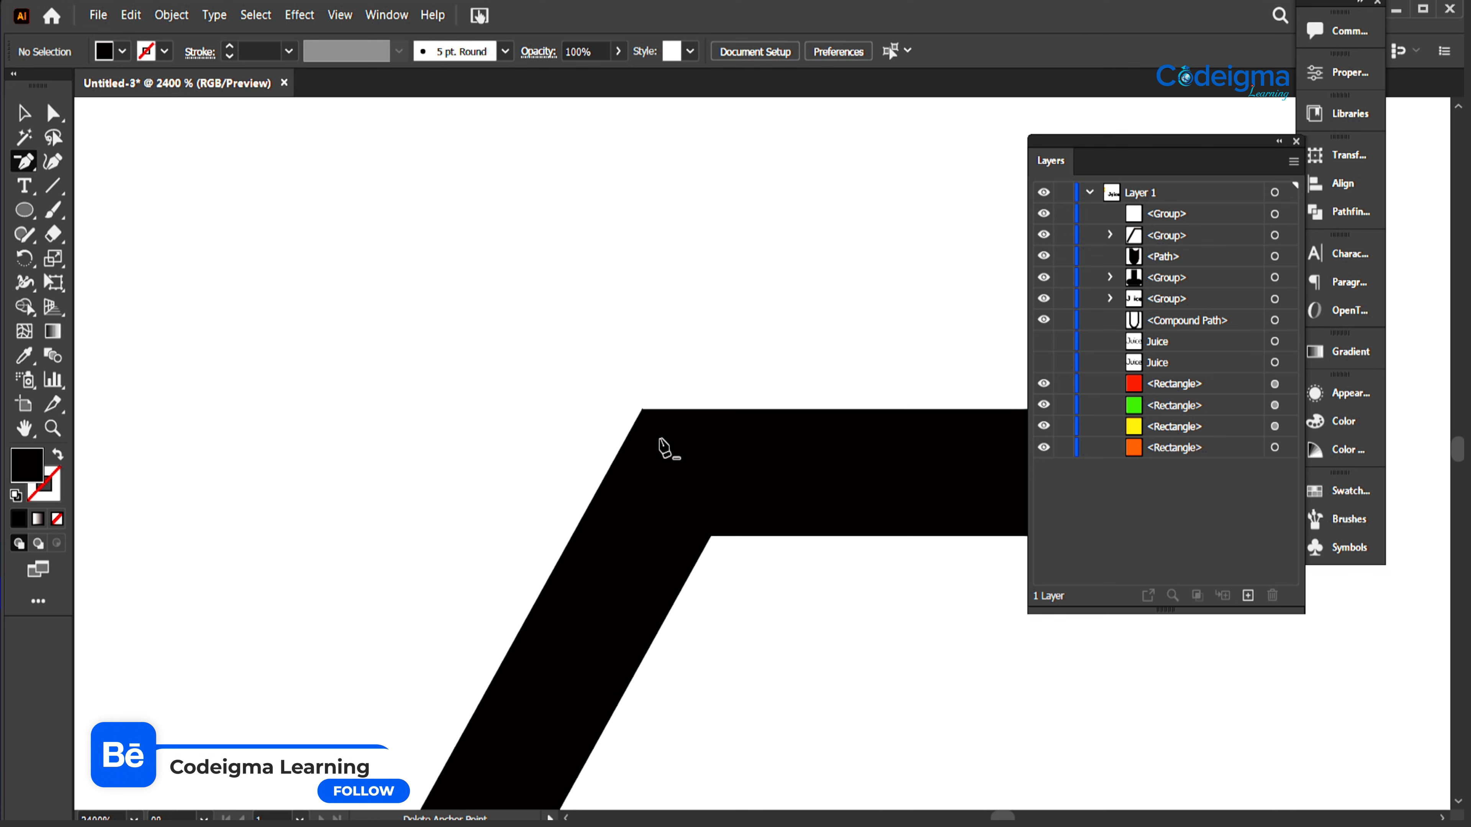
{"action": "left_click", "coordinate": [641, 410]}
{"action": "key", "text": "ctrl+plus"}
{"action": "key", "text": "ctrl+plus"}
{"action": "key", "text": "ctrl+plus"}
{"action": "key", "text": "ctrl+plus"}
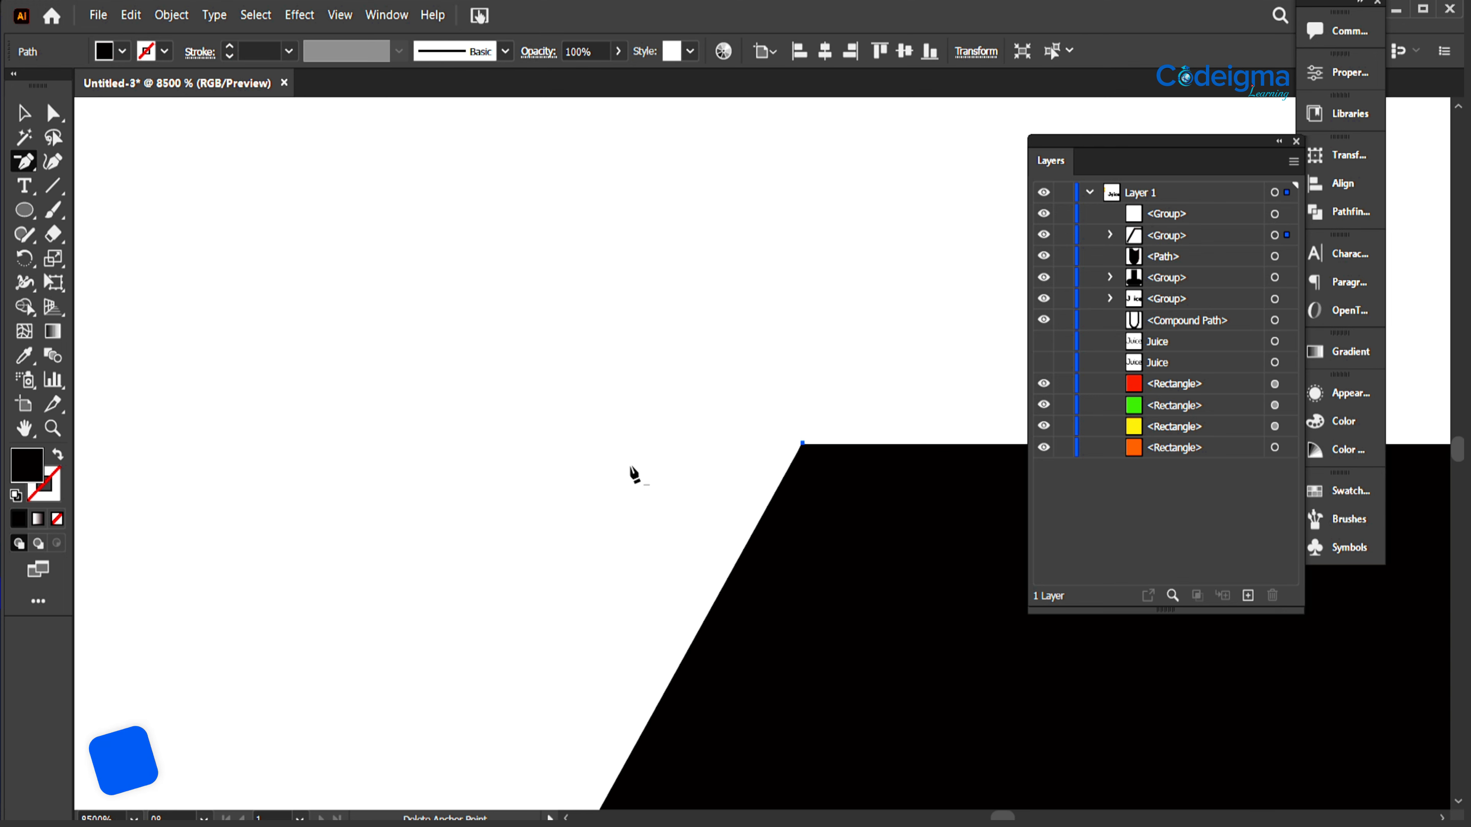
{"action": "left_click", "coordinate": [804, 445]}
{"action": "key", "text": "ctrl+0"}
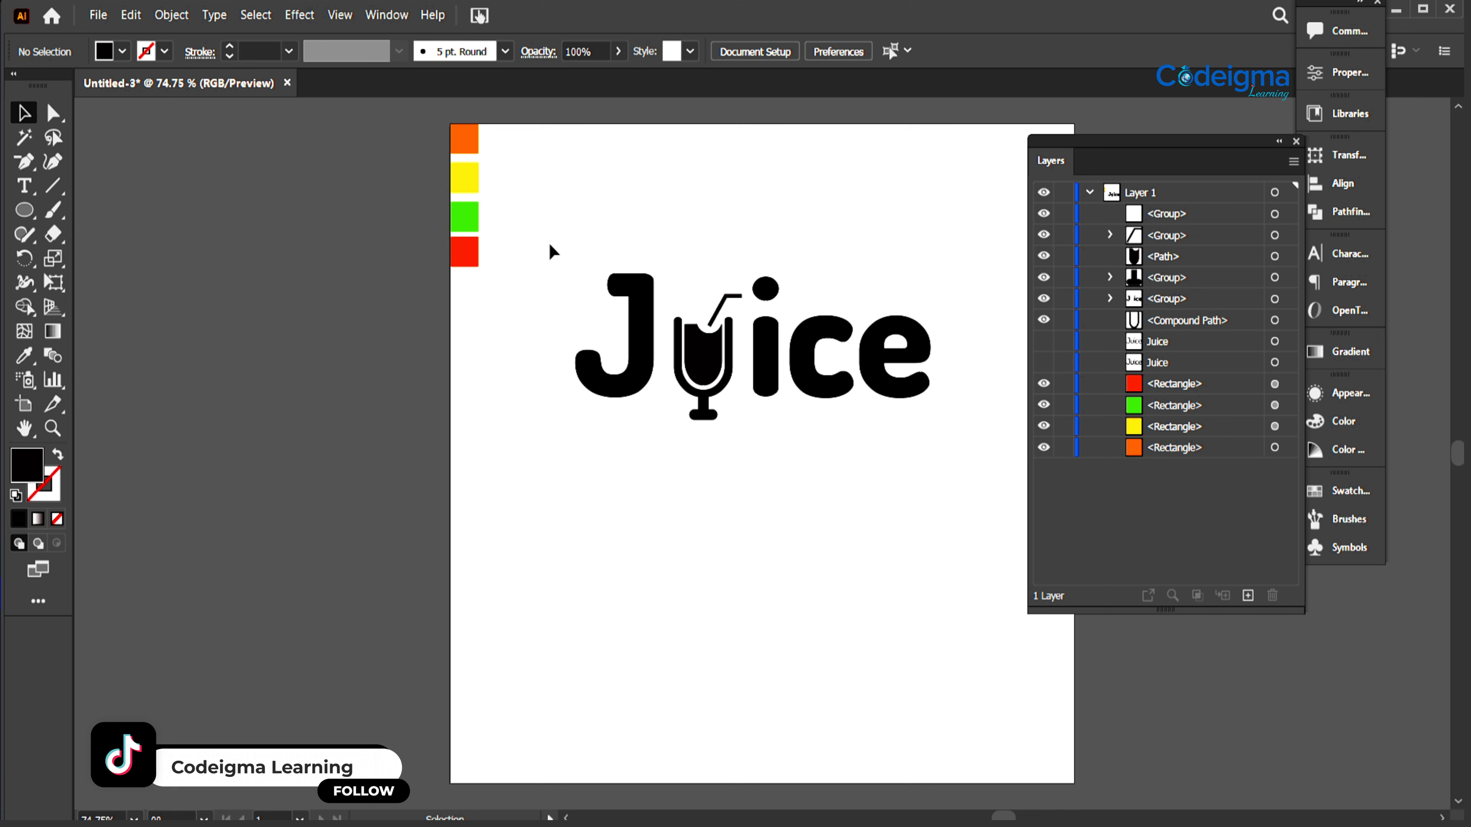
Step: Delete the hidden original letter u from the wordmark's letter group
{"action": "left_click", "coordinate": [1109, 298]}
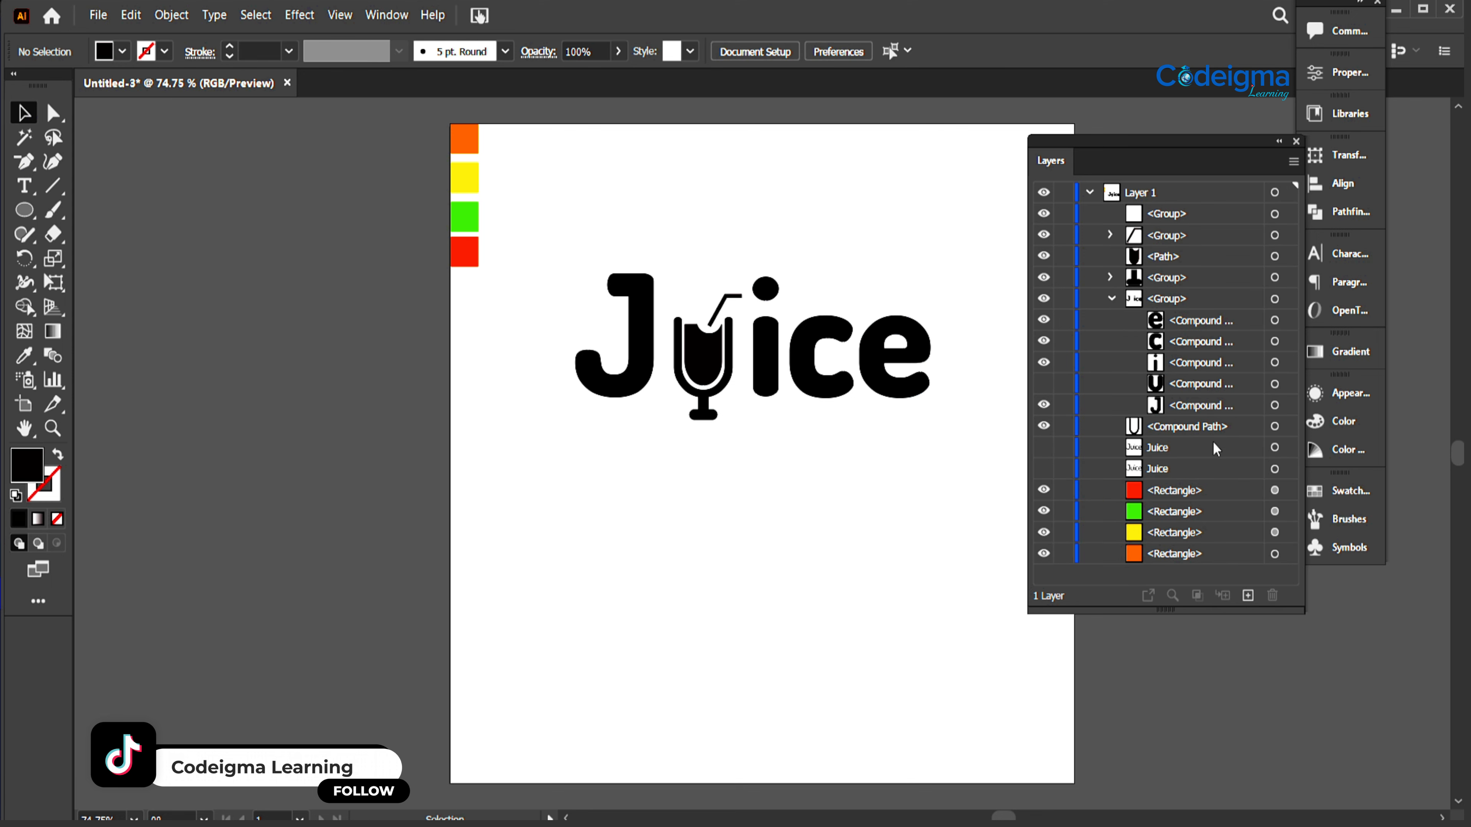
{"action": "left_click", "coordinate": [1274, 383]}
{"action": "key", "text": "Delete"}
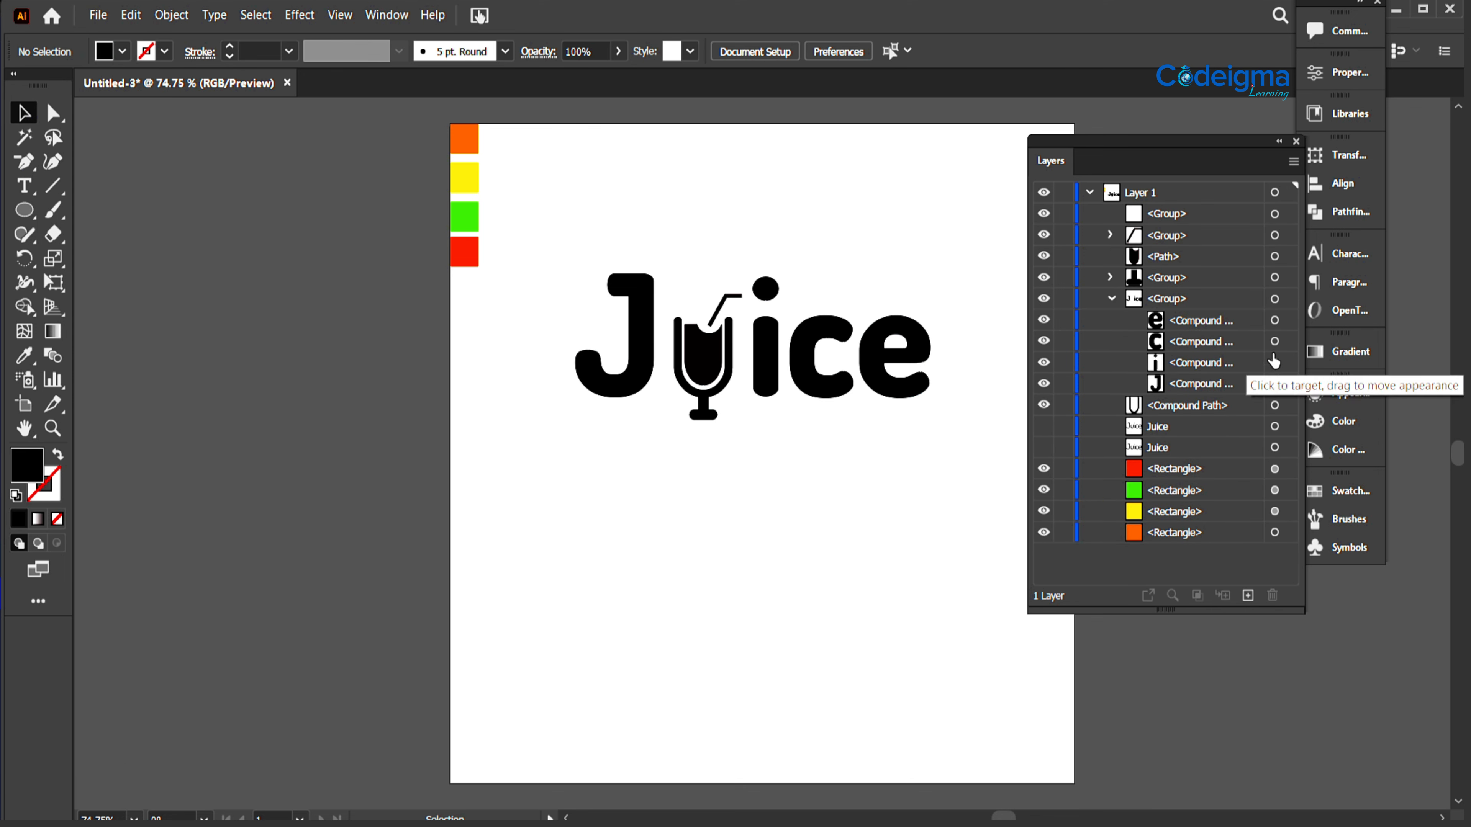
Step: Group the complete Juice logo and arrange two copies of it one above the other on the artboard
{"action": "left_click_drag", "start_coordinate": [535, 258], "coordinate": [929, 450]}
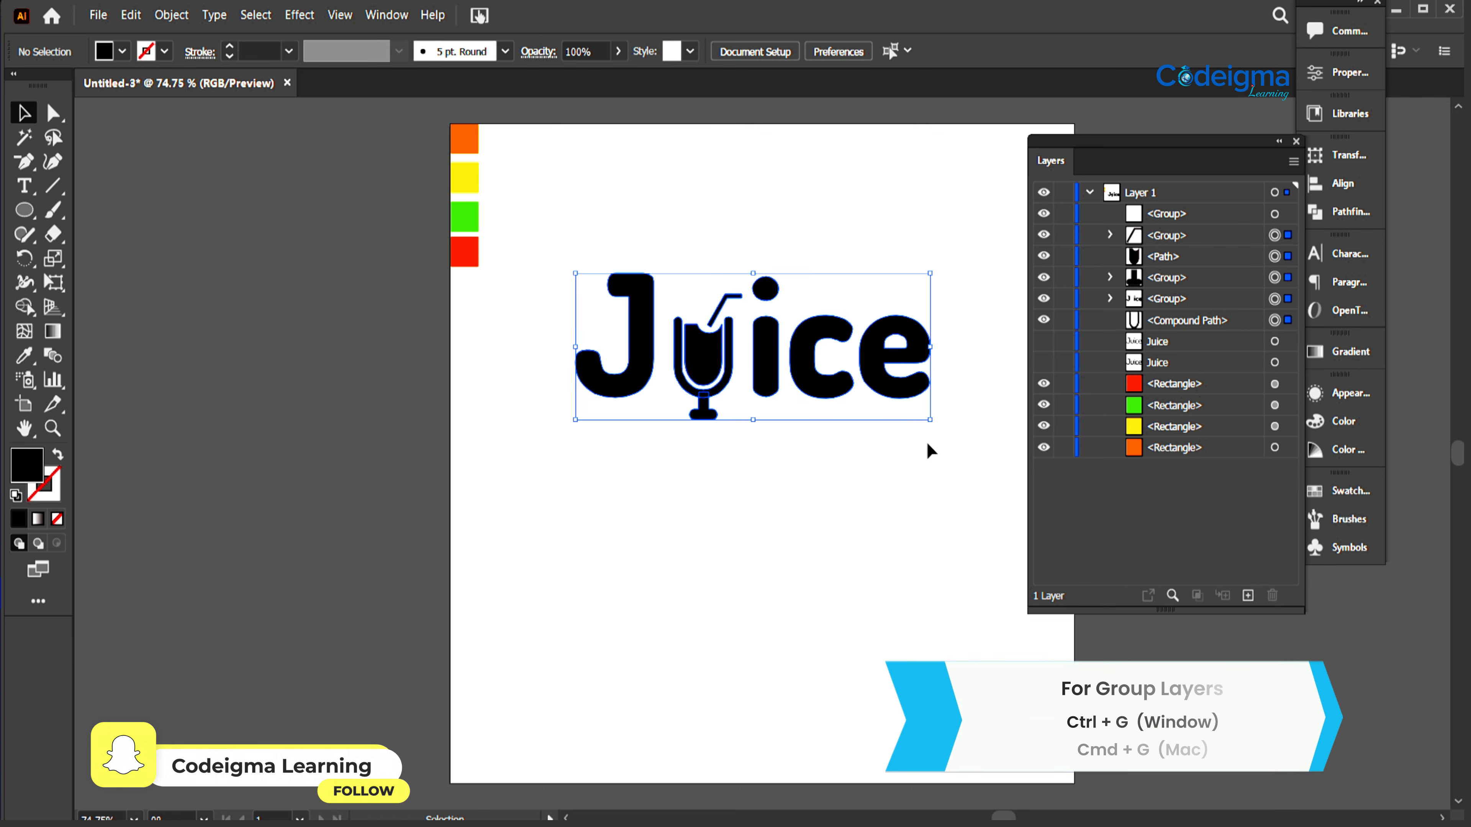
{"action": "key", "text": "ctrl+g"}
{"action": "left_click_drag", "start_coordinate": [757, 381], "coordinate": [742, 478]}
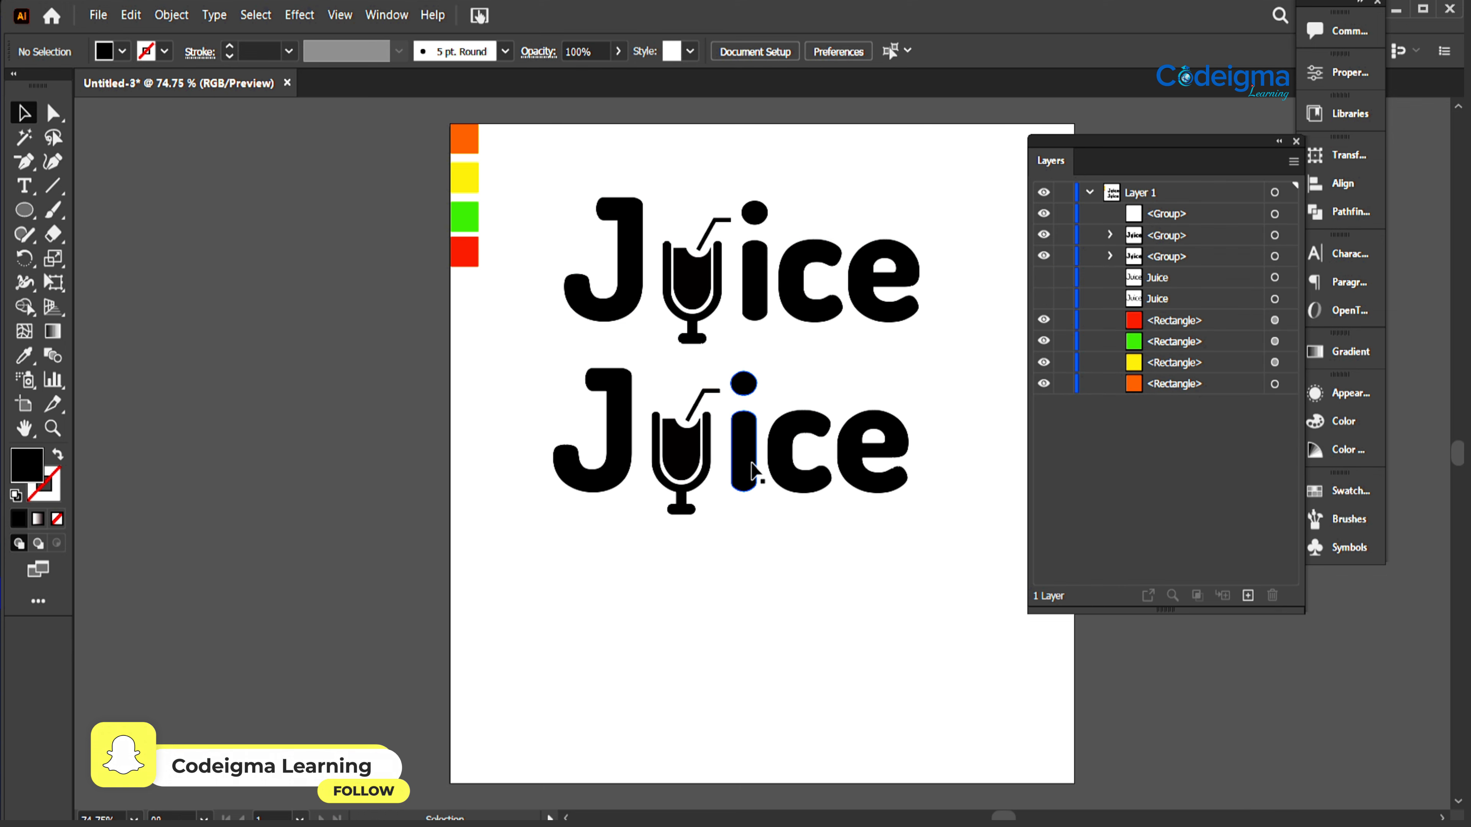
Step: Ungroup the lower copy of the Juice logo and deselect it
{"action": "right_click", "coordinate": [754, 470]}
{"action": "left_click", "coordinate": [787, 610]}
{"action": "left_click", "coordinate": [736, 611]}
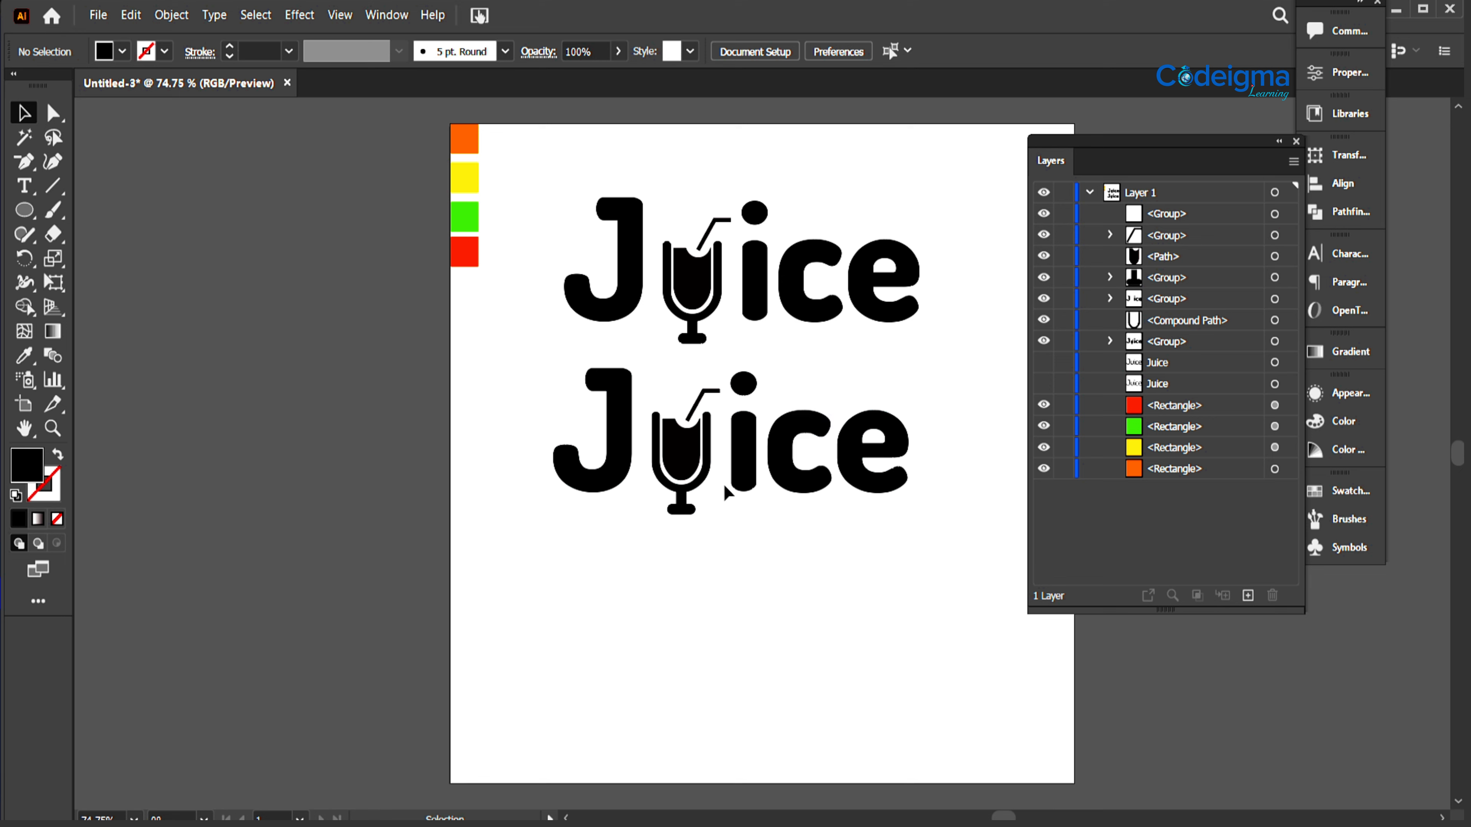
Step: Fill the letters J, i, c and e of the lower logo with the orange swatch colour using the Eyedropper
{"action": "left_click", "coordinate": [894, 492]}
{"action": "key", "text": "i"}
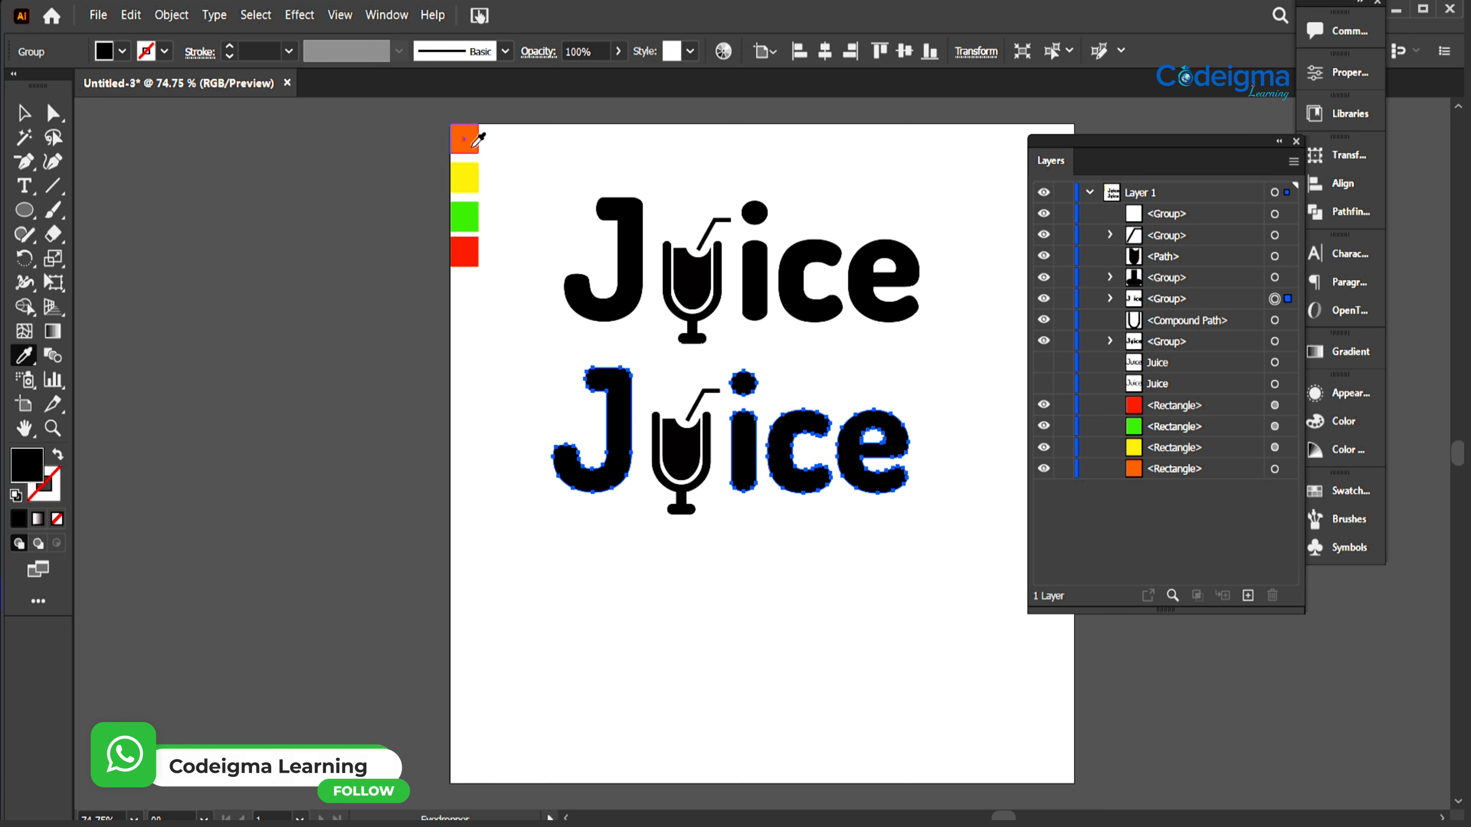
{"action": "left_click", "coordinate": [473, 145]}
{"action": "left_click", "coordinate": [22, 116]}
{"action": "left_click", "coordinate": [670, 541]}
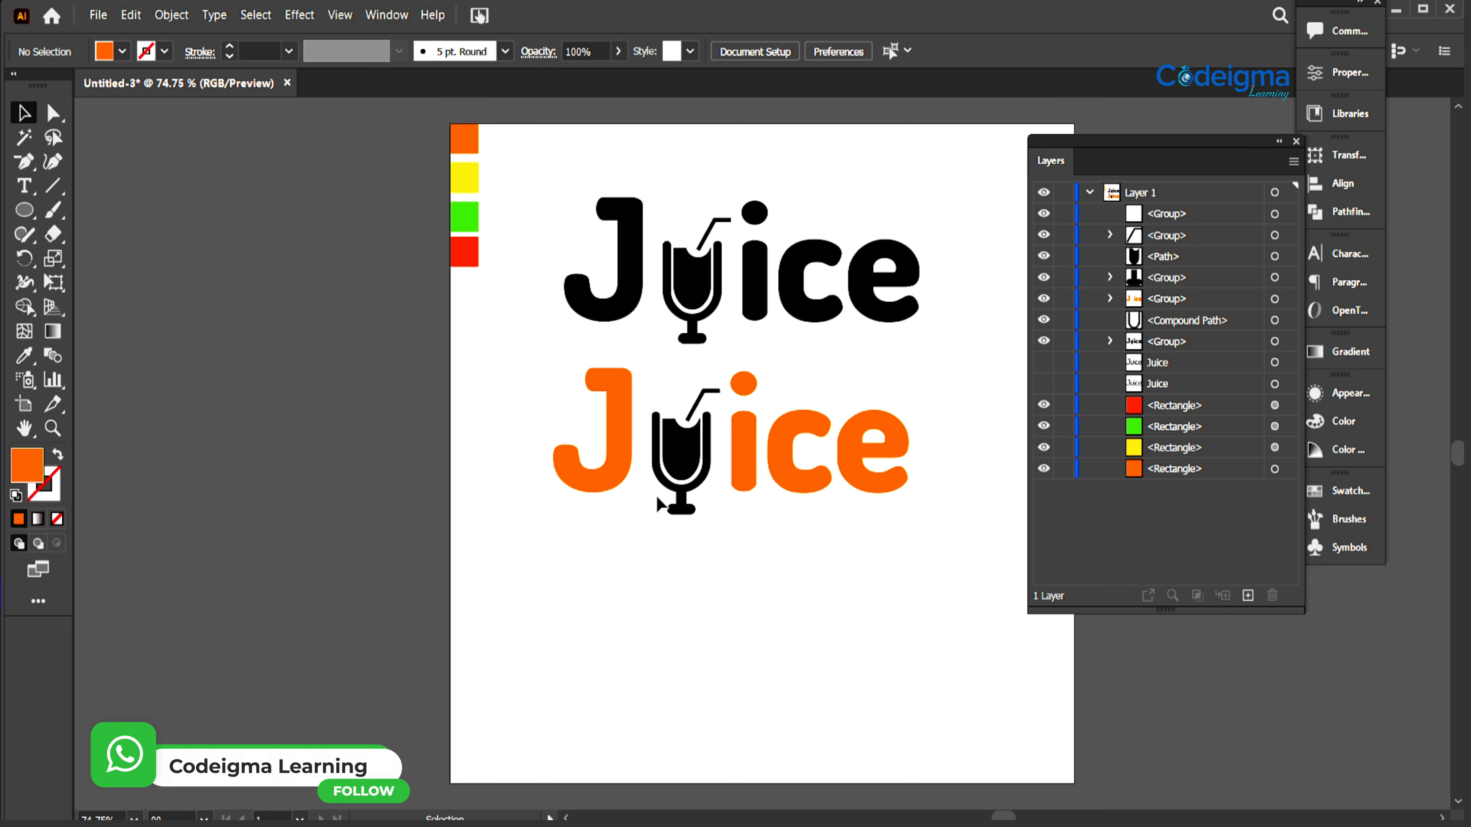
Step: Fill the glass outline and its stem in the lower logo with the sampled orange swatch colour
{"action": "left_click", "coordinate": [681, 511]}
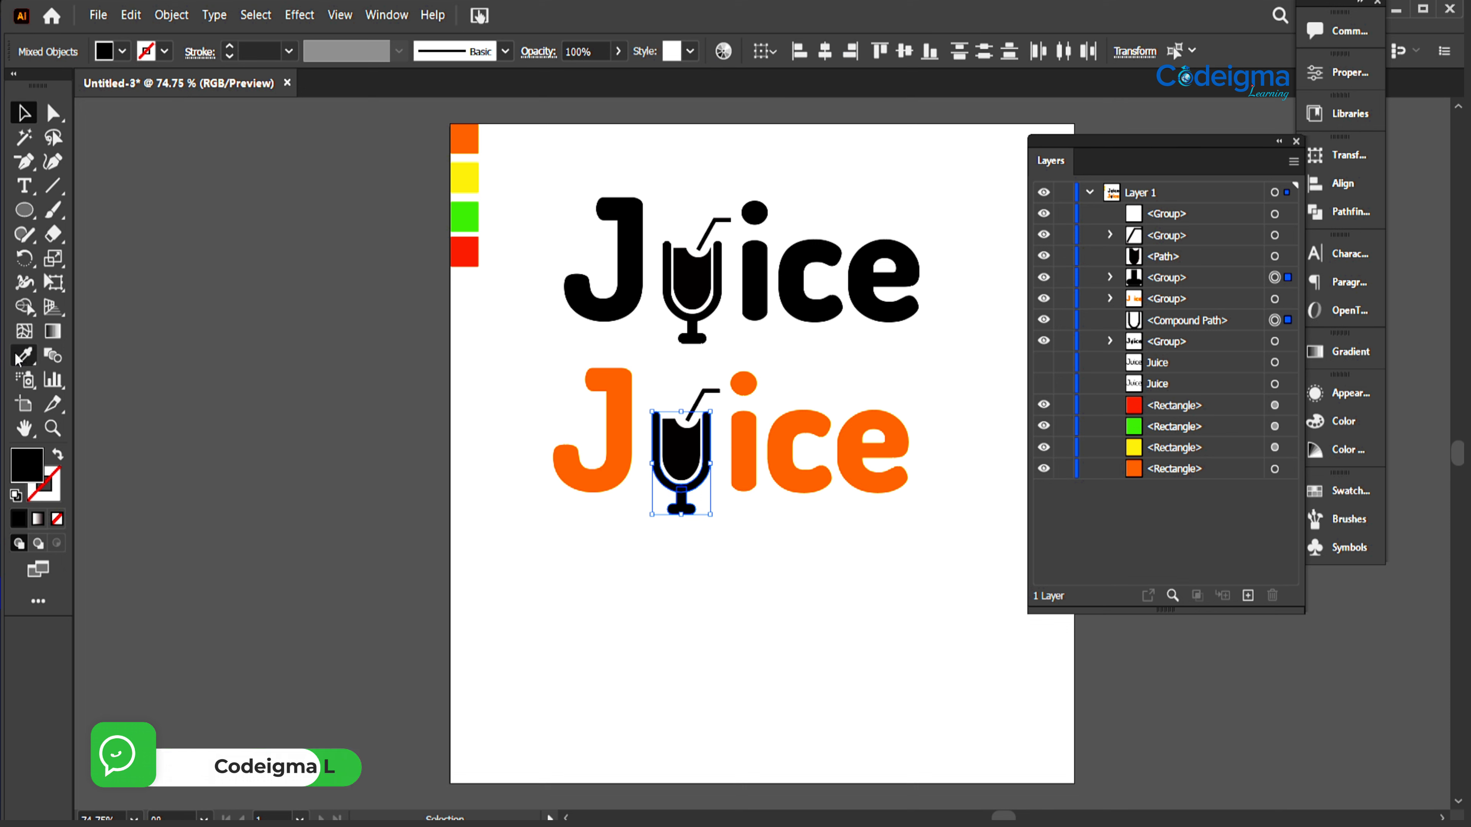
{"action": "key", "text": "i"}
{"action": "left_click", "coordinate": [469, 139]}
{"action": "left_click", "coordinate": [683, 678]}
Step: Fill the juice shape and the straw in the lower logo with the yellow swatch colour
{"action": "left_click", "coordinate": [685, 453]}
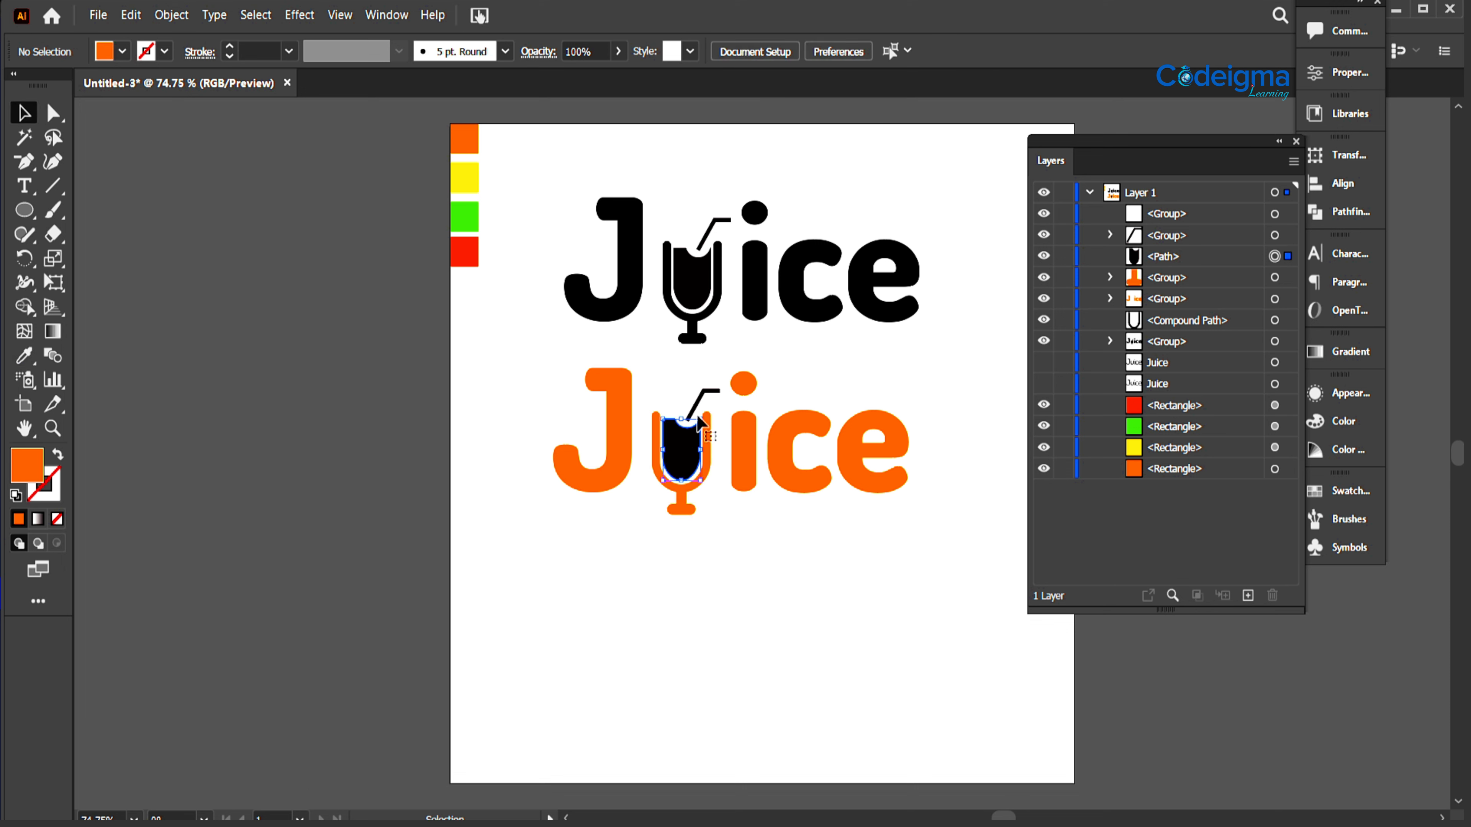
{"action": "left_click", "coordinate": [710, 392], "text": "shift"}
{"action": "key", "text": "i"}
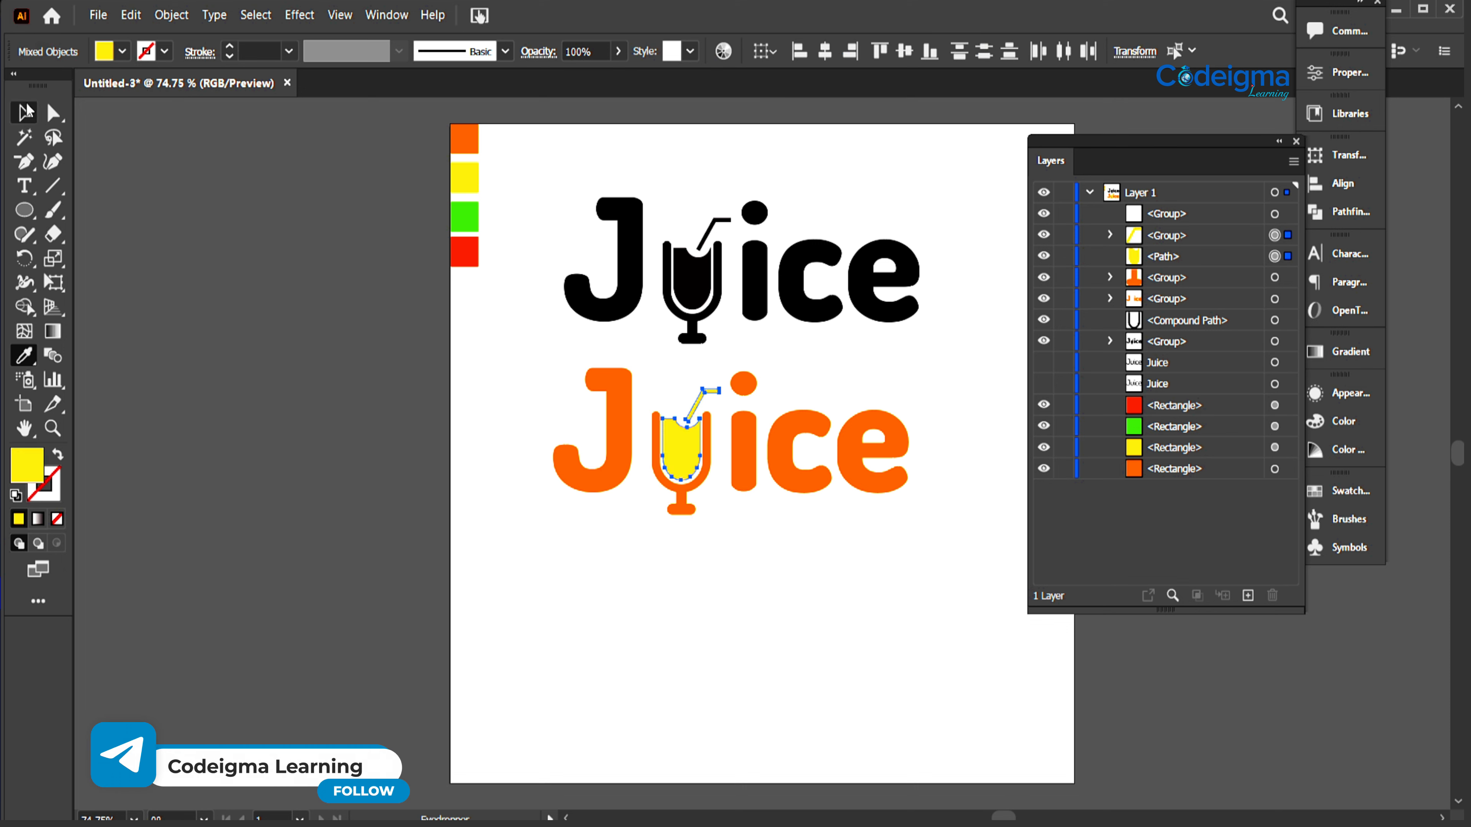
{"action": "left_click", "coordinate": [711, 673]}
Step: Group the four colour swatch rectangles and hide the group
{"action": "left_click_drag", "start_coordinate": [499, 237], "coordinate": [505, 318]}
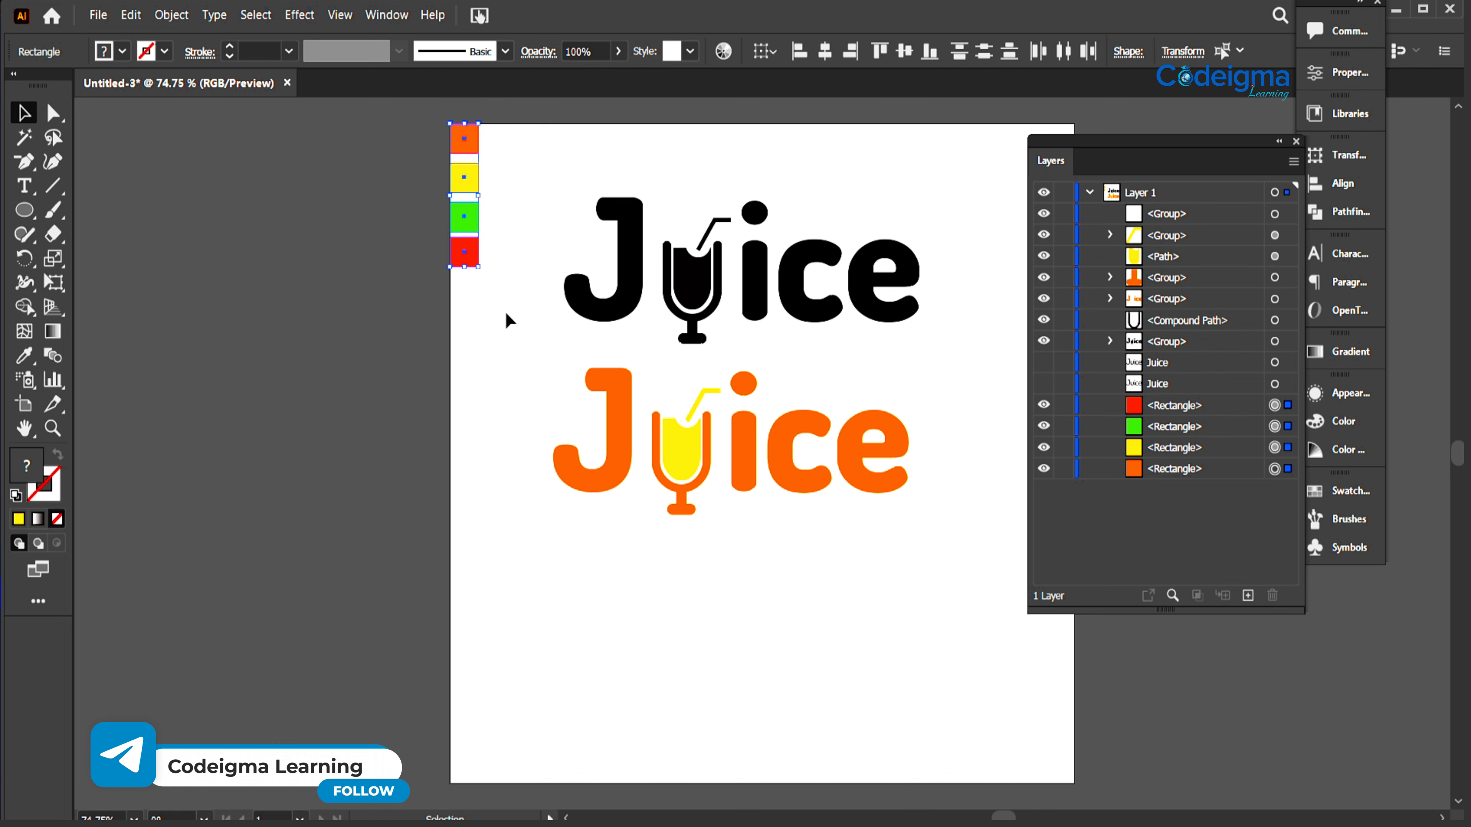
{"action": "key", "text": "ctrl+g"}
{"action": "left_click", "coordinate": [653, 617]}
Step: Group all parts of the orange and yellow Juice logo and deselect it
{"action": "left_click_drag", "start_coordinate": [543, 391], "coordinate": [907, 528]}
{"action": "key", "text": "ctrl+g"}
{"action": "left_click", "coordinate": [847, 561]}
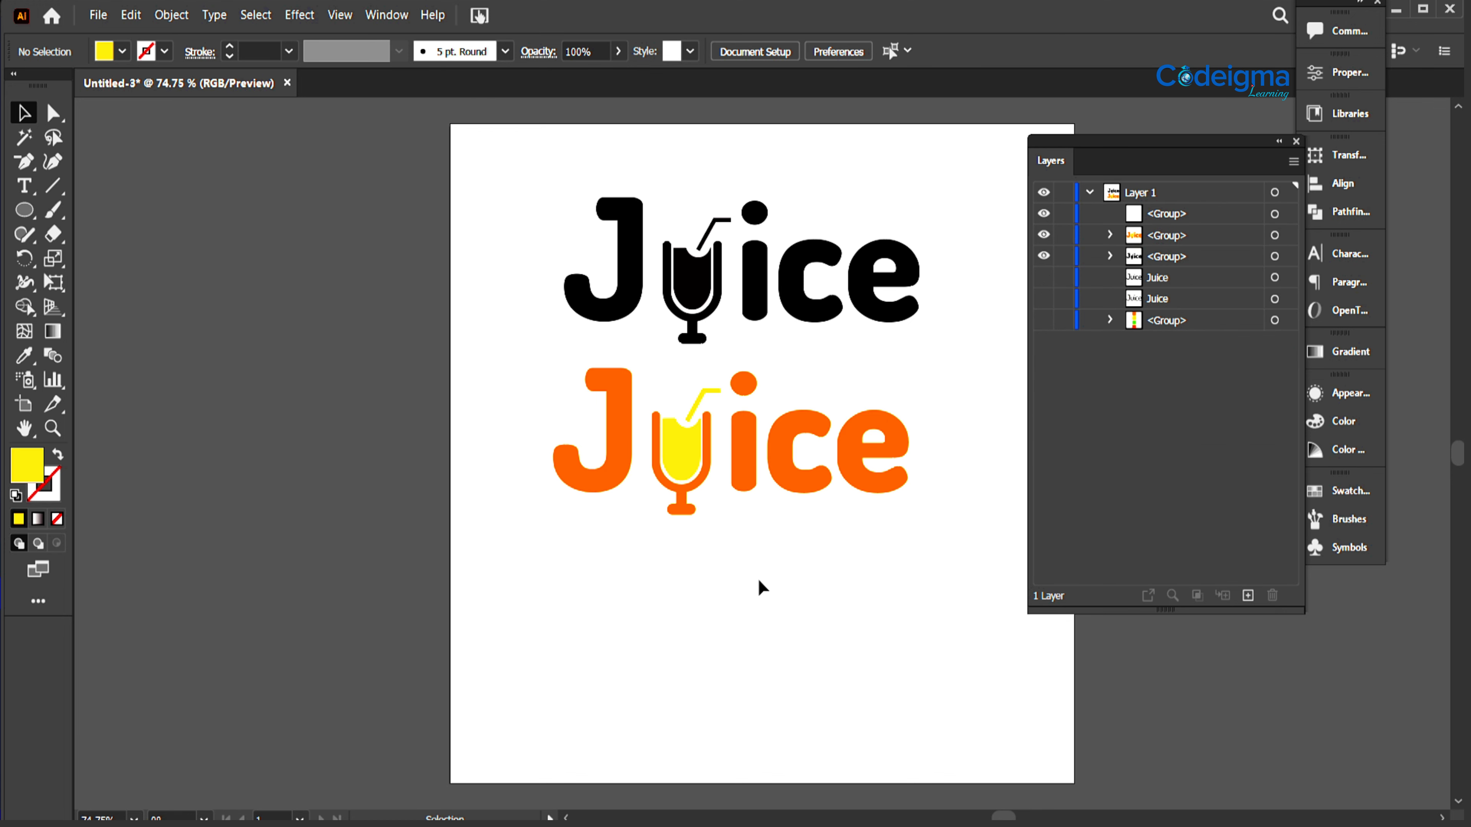
{"action": "key", "text": "ctrl+1"}
{"action": "left_click_drag", "start_coordinate": [755, 581], "coordinate": [657, 648]}
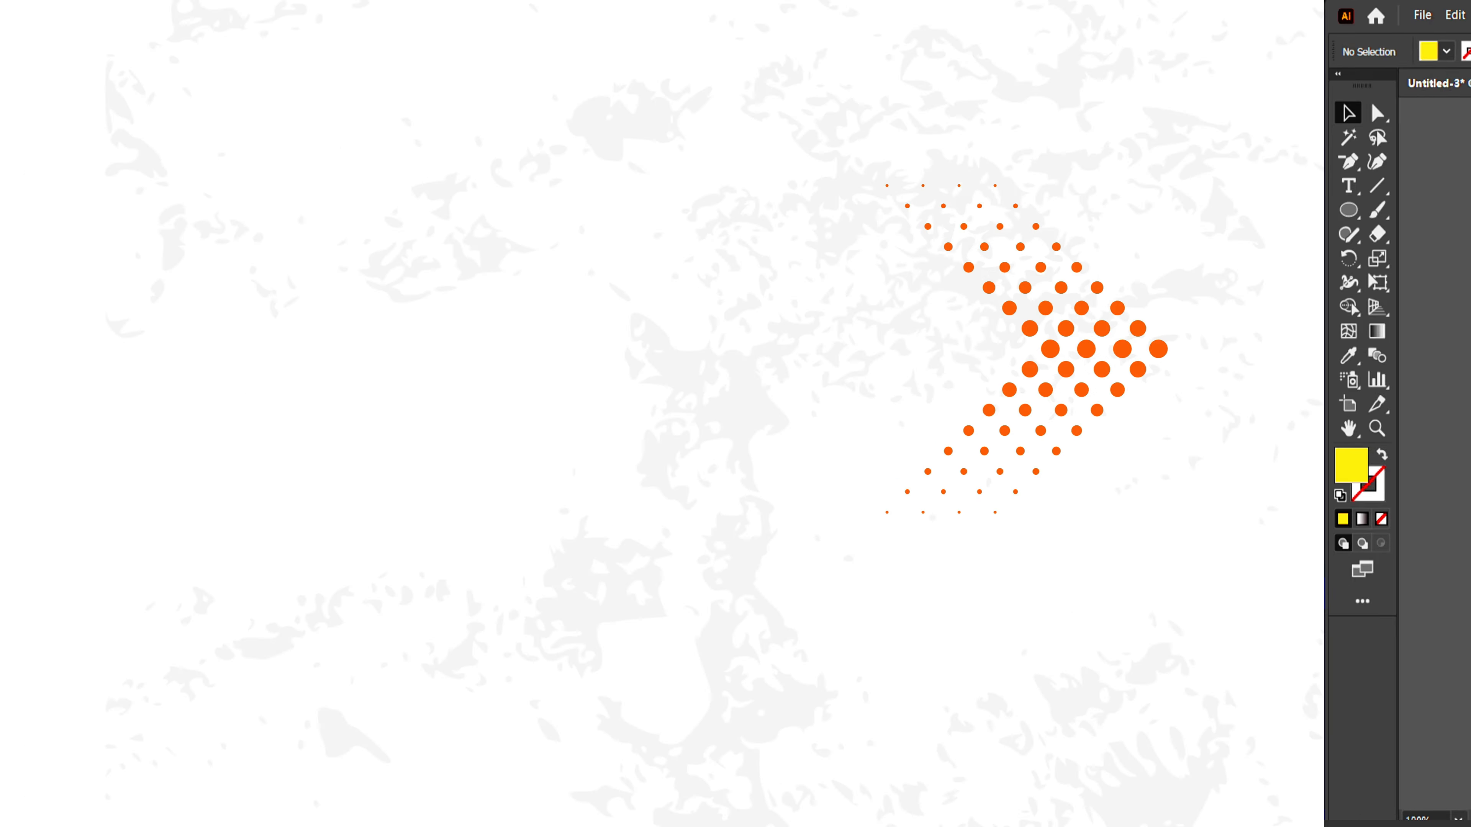